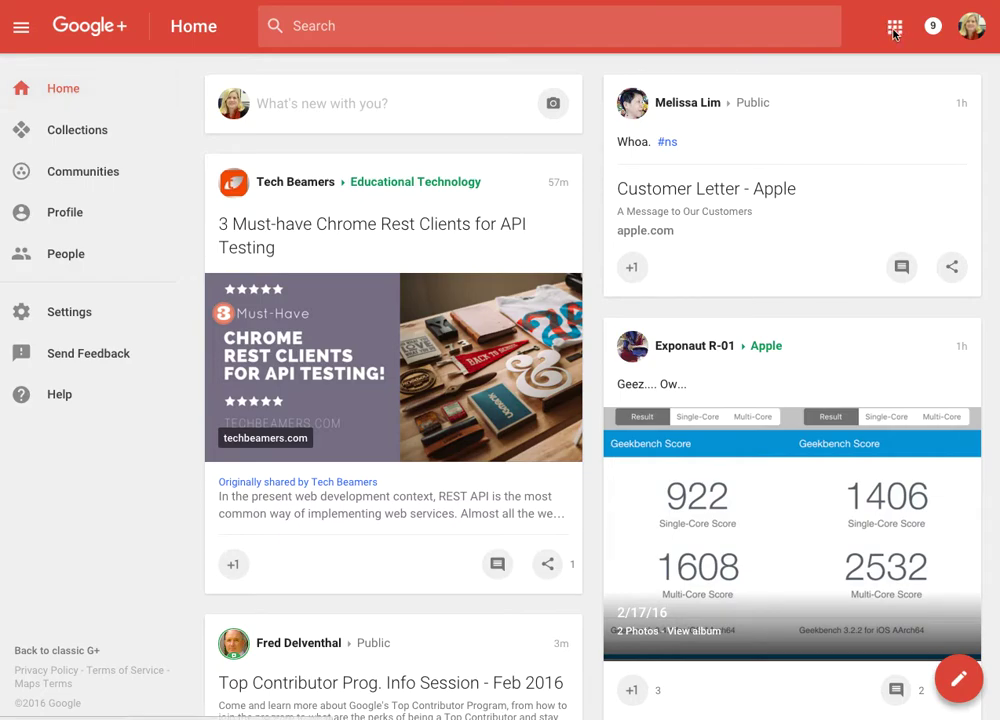
Step: View the available Google apps, and hide and restore the side navigation on the Google+ home page
click(894, 30)
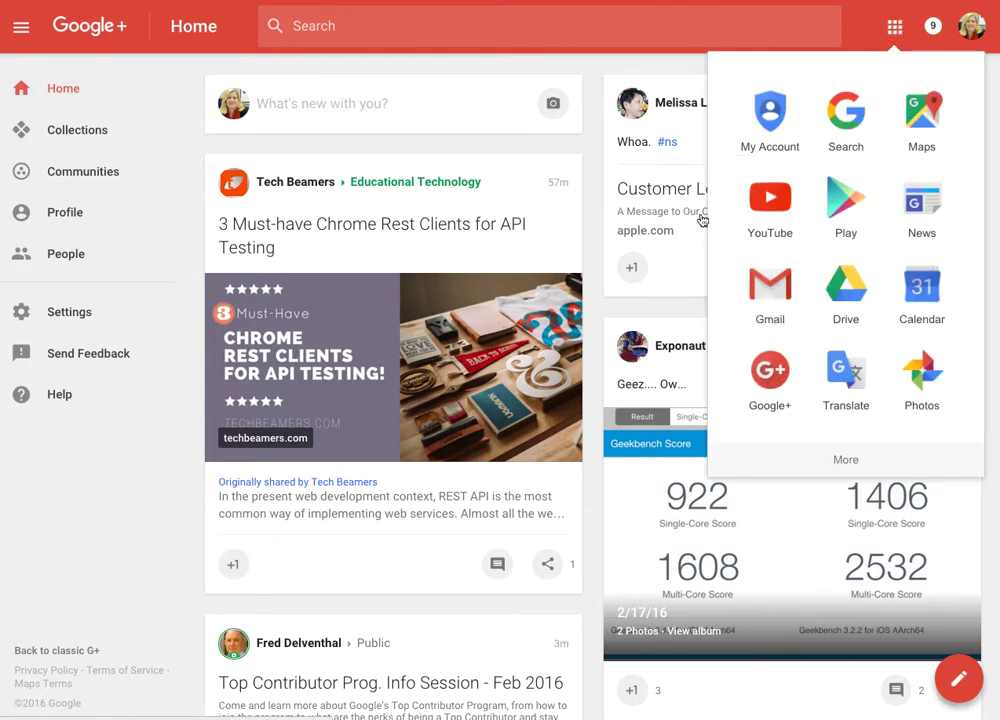
click(697, 8)
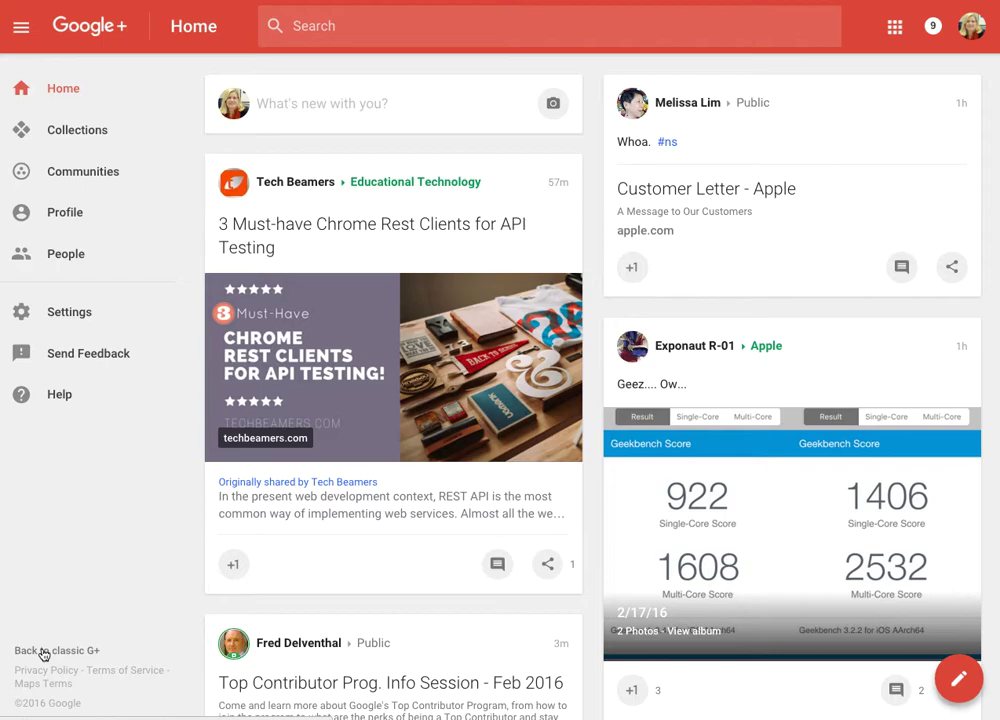
click(23, 31)
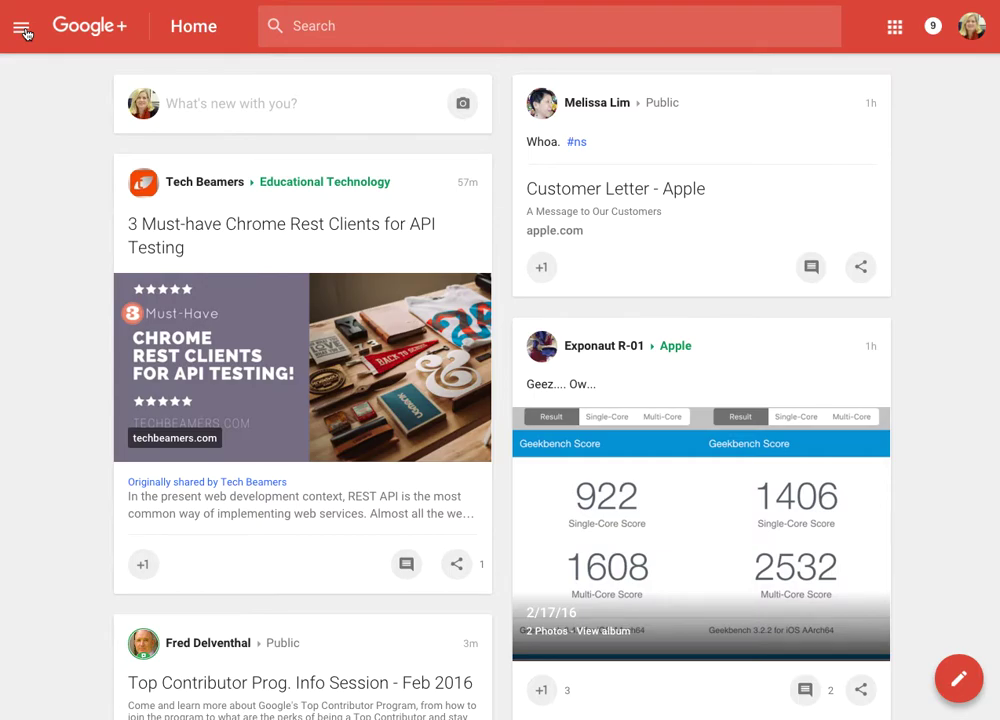
click(23, 31)
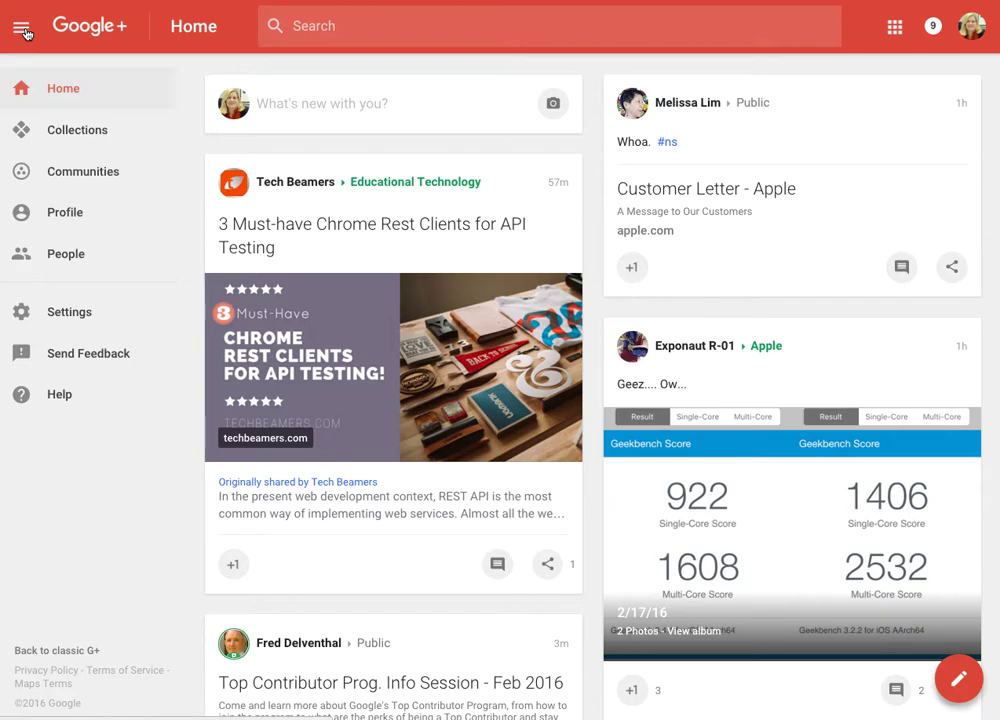
Step: Browse the home feed to examine the public, community and featured collection posts, and return to its beginning
scroll(246, 258, down, 3)
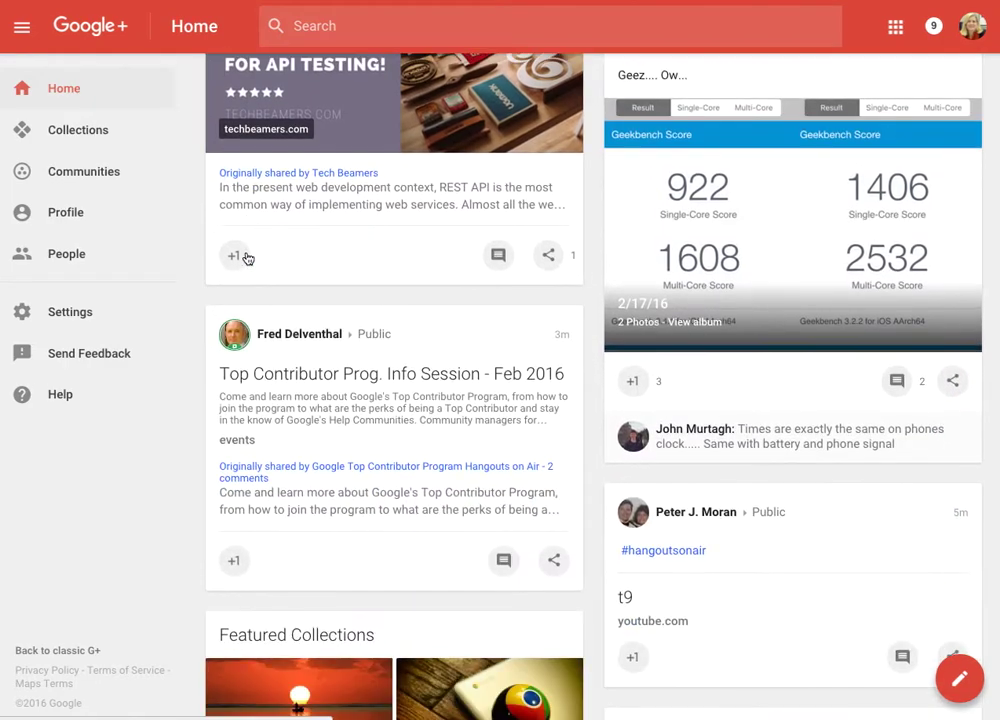
scroll(246, 258, down, 7)
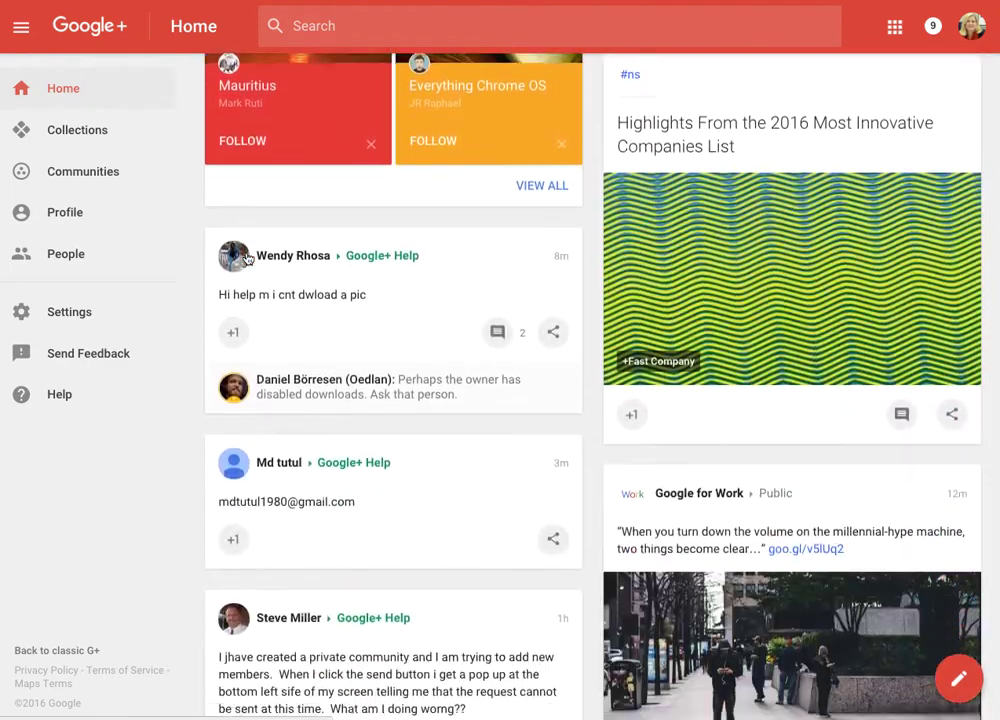
scroll(248, 258, down, 1)
scroll(248, 259, down, 1)
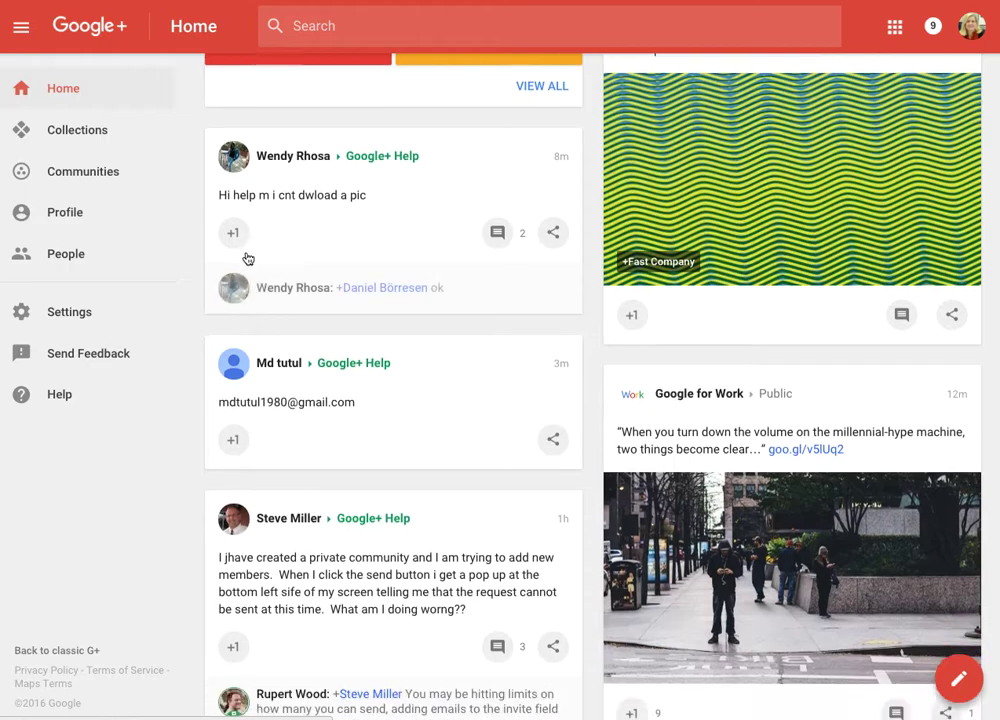
scroll(248, 259, down, 2)
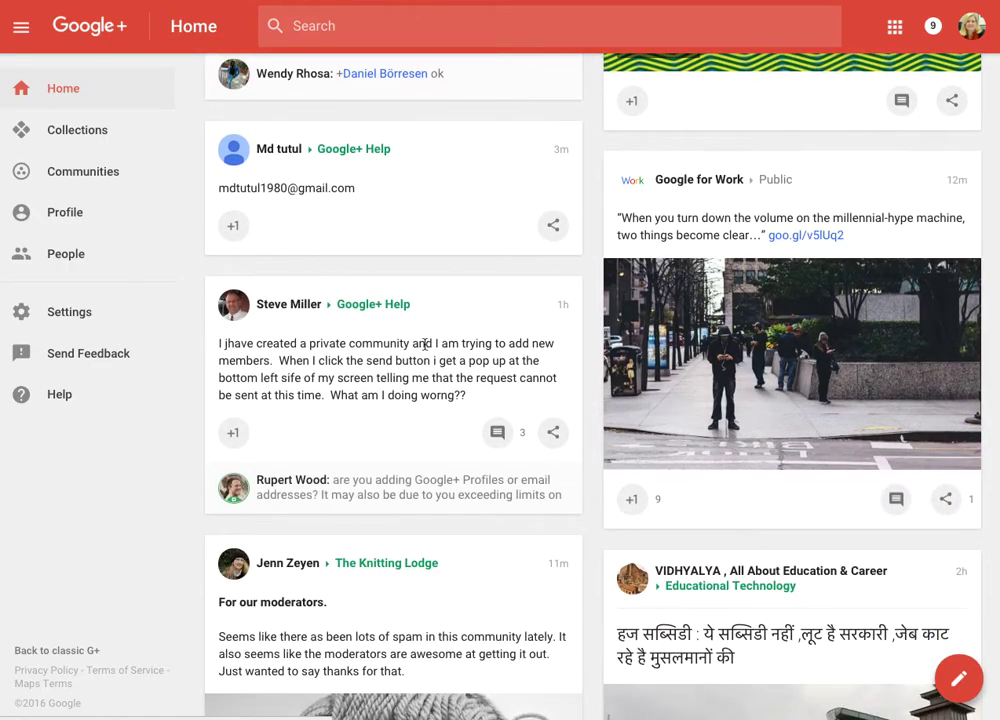
scroll(424, 343, down, 7)
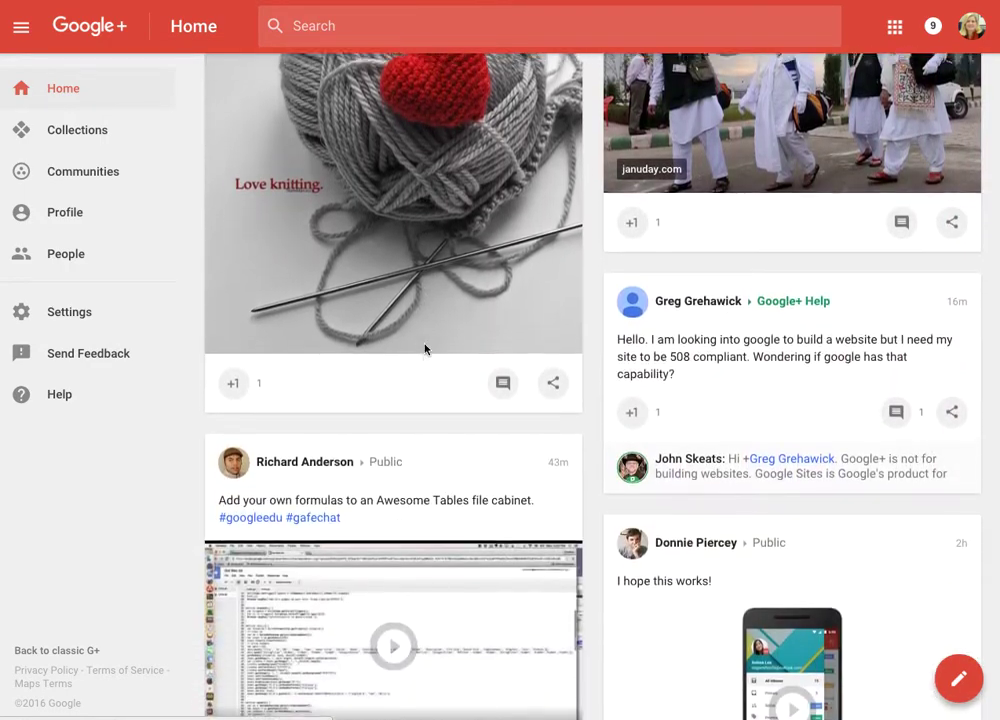
scroll(424, 348, down, 1)
scroll(424, 348, up, 4)
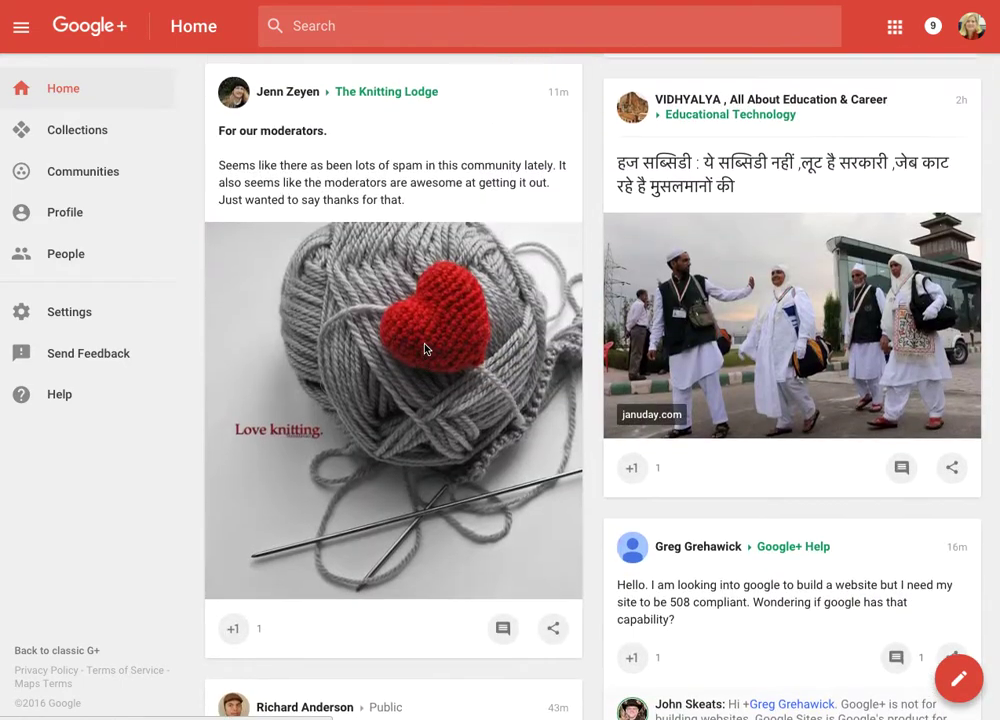
scroll(425, 348, down, 6)
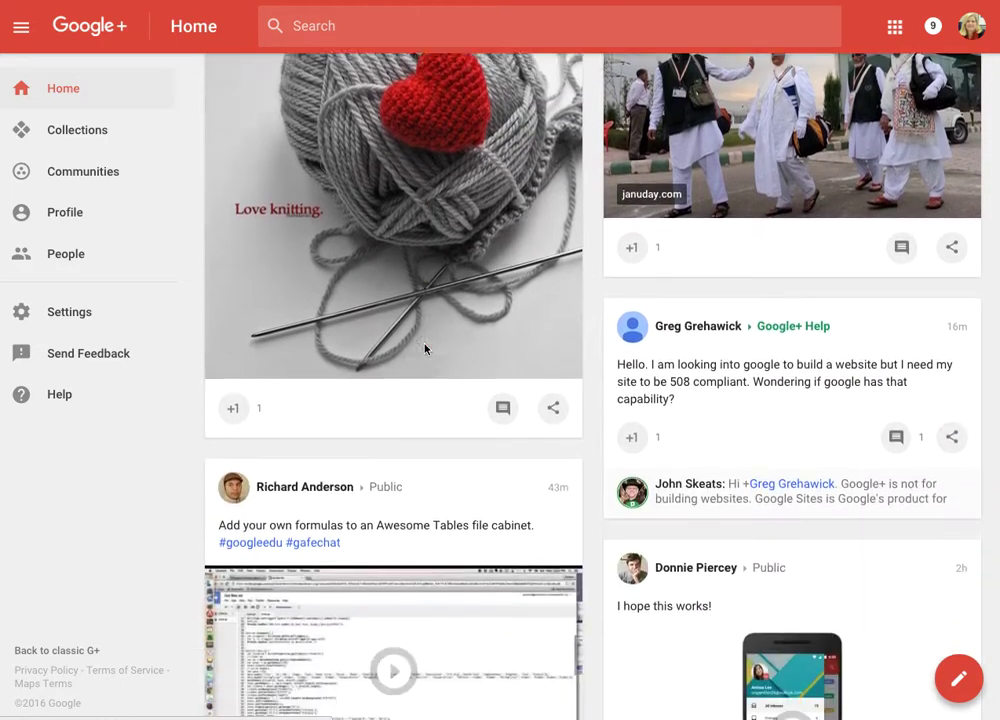
scroll(424, 348, down, 2)
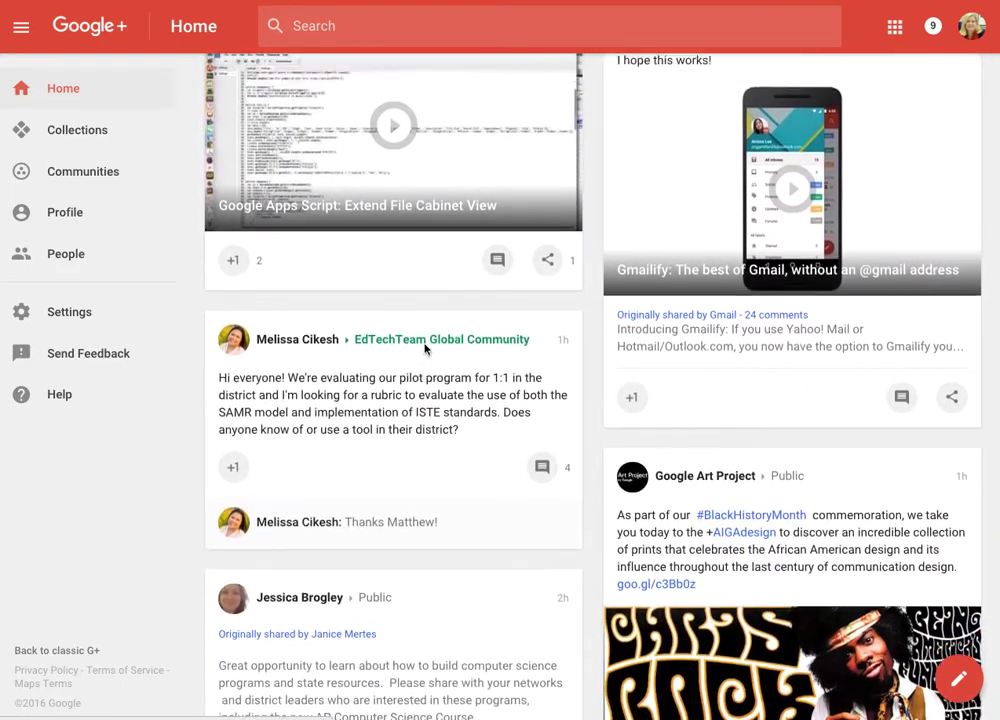
scroll(424, 348, up, 5)
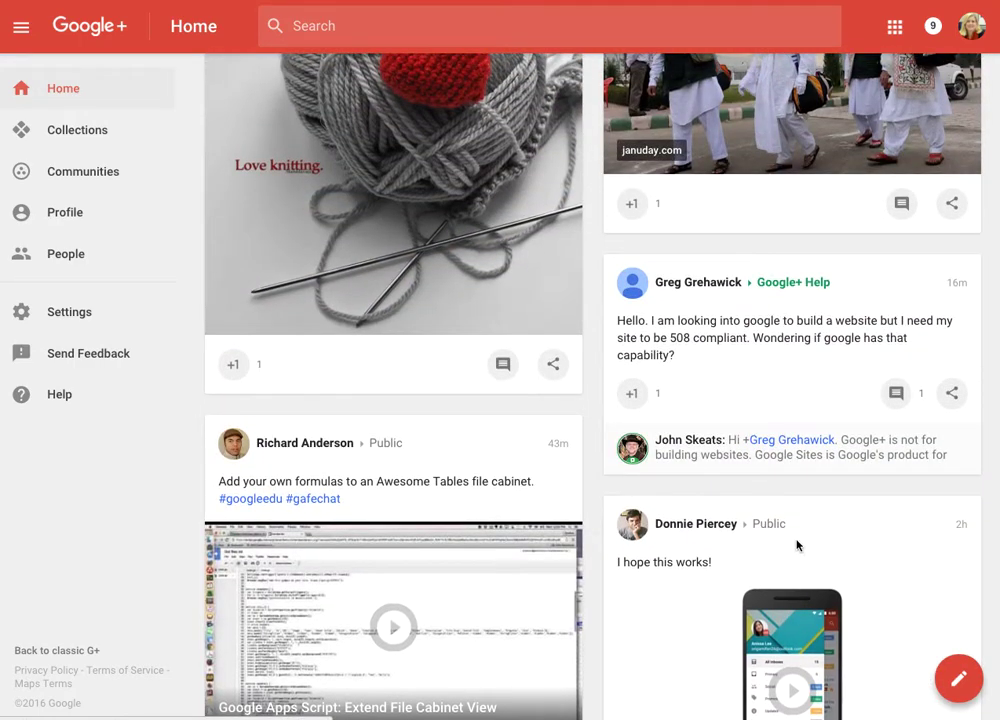
scroll(797, 545, down, 3)
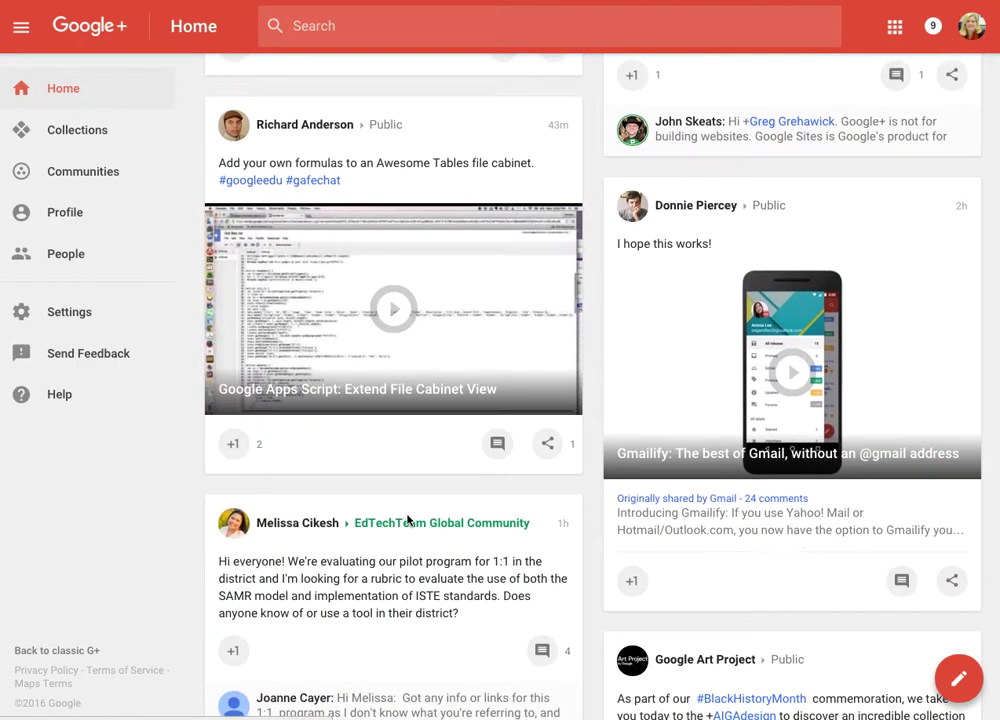
scroll(408, 519, down, 6)
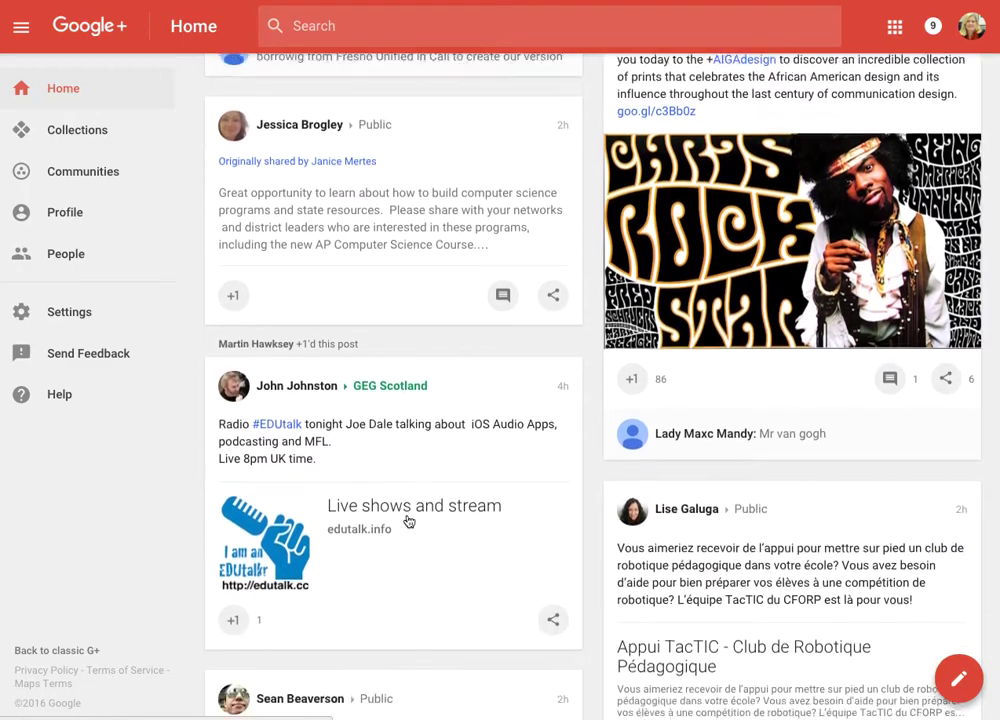
scroll(408, 519, up, 2)
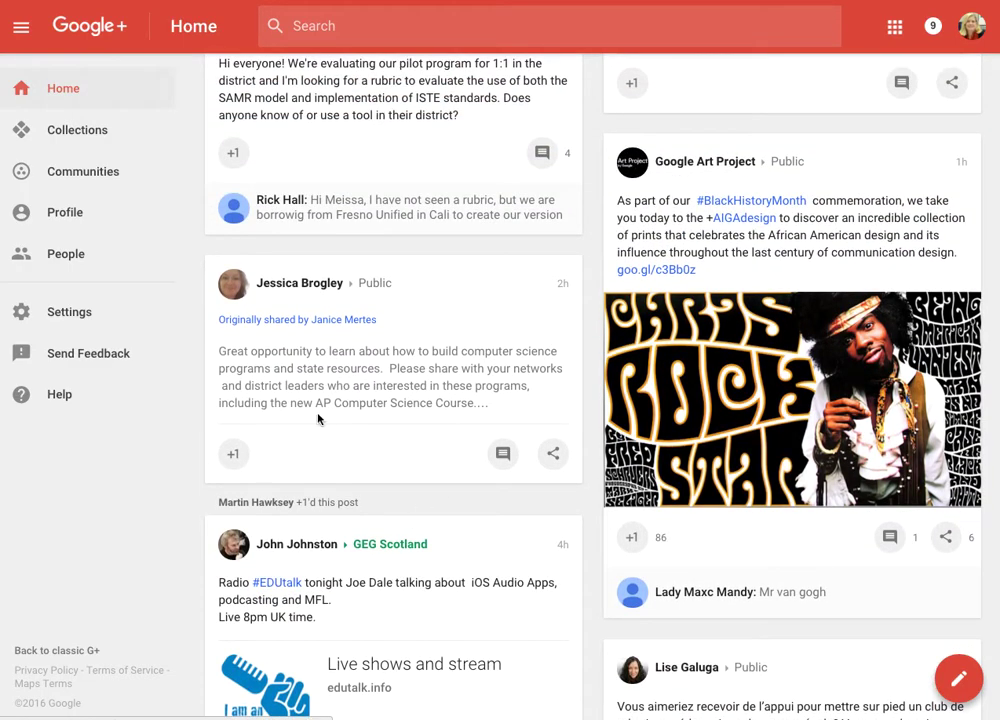
scroll(318, 420, up, 15)
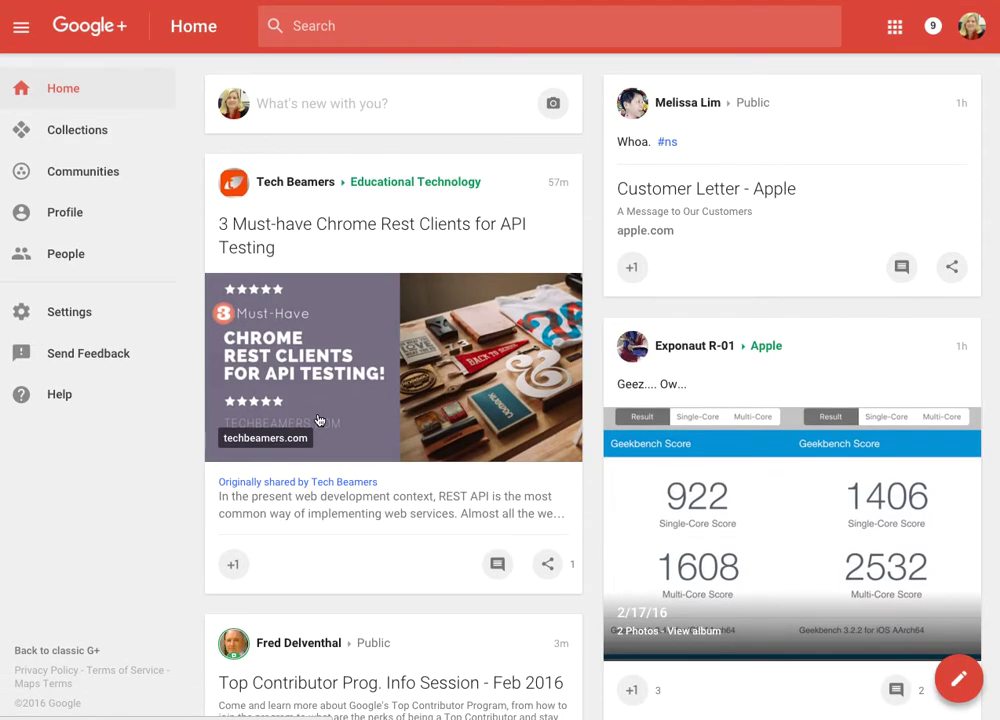
Step: Give a +1 to the "Google Apps Script: Extend File Cabinet View" video post in the home feed
scroll(376, 370, down, 4)
scroll(376, 370, down, 10)
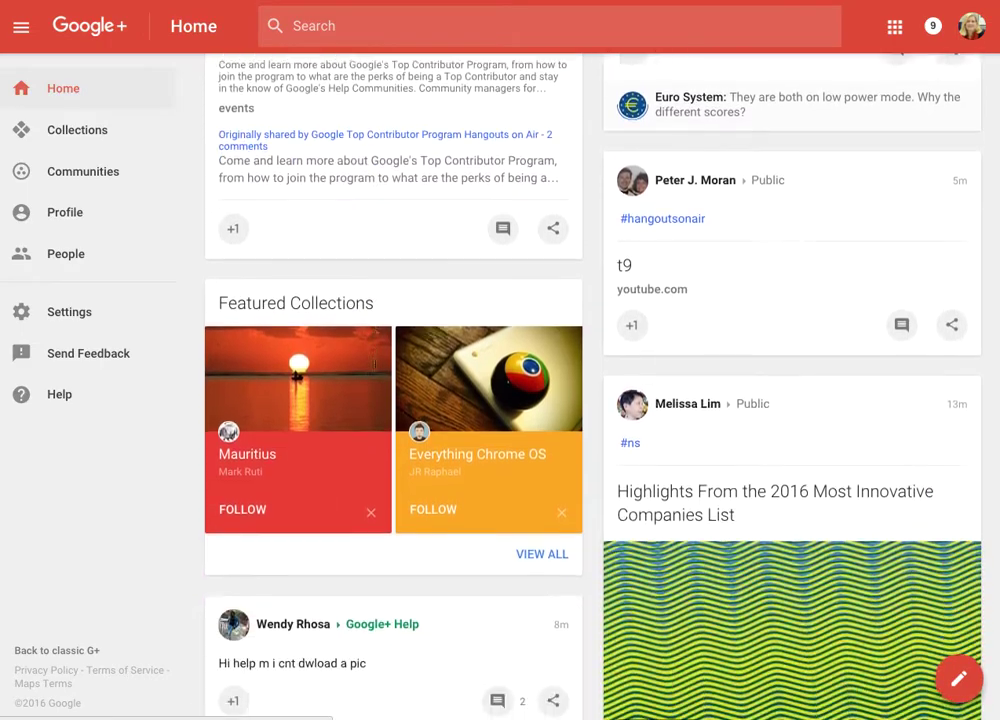
scroll(376, 370, down, 6)
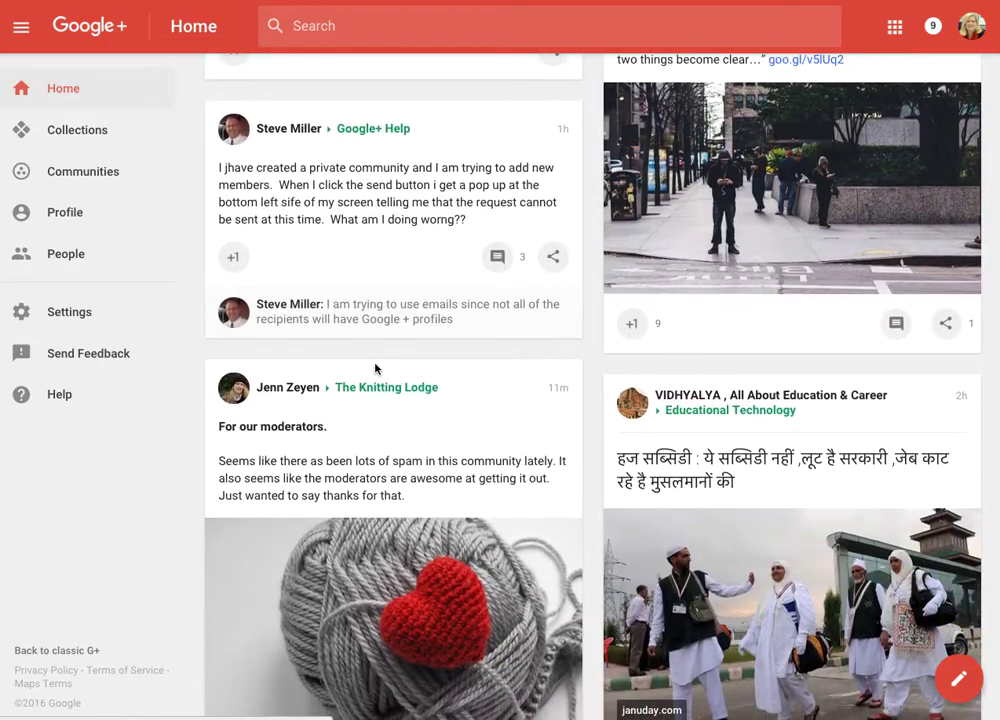
scroll(375, 368, down, 4)
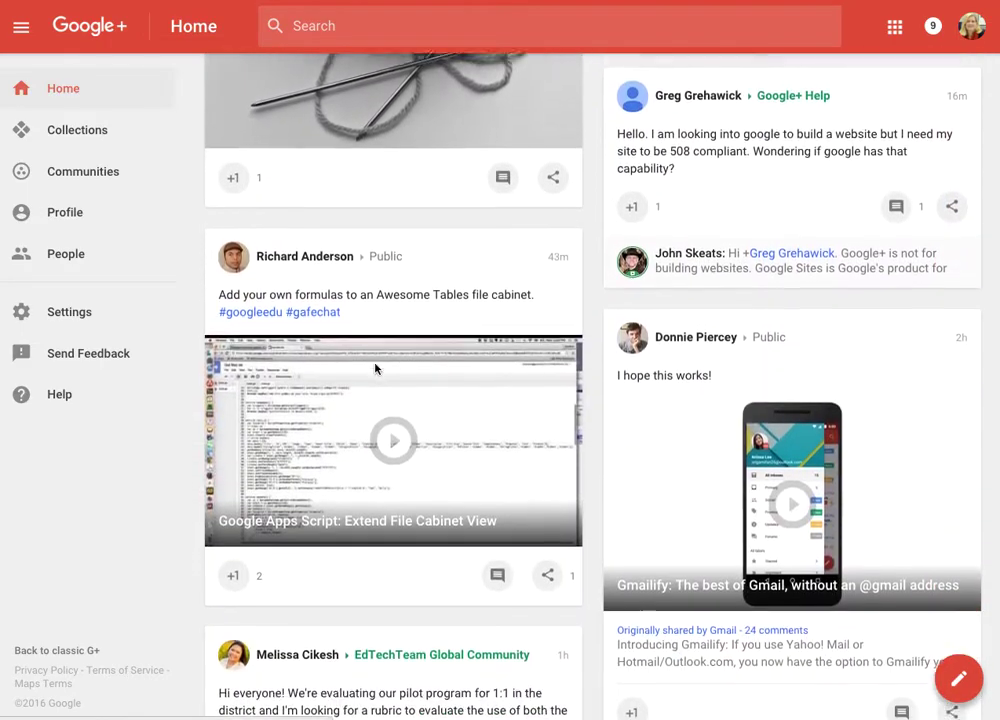
scroll(375, 368, down, 1)
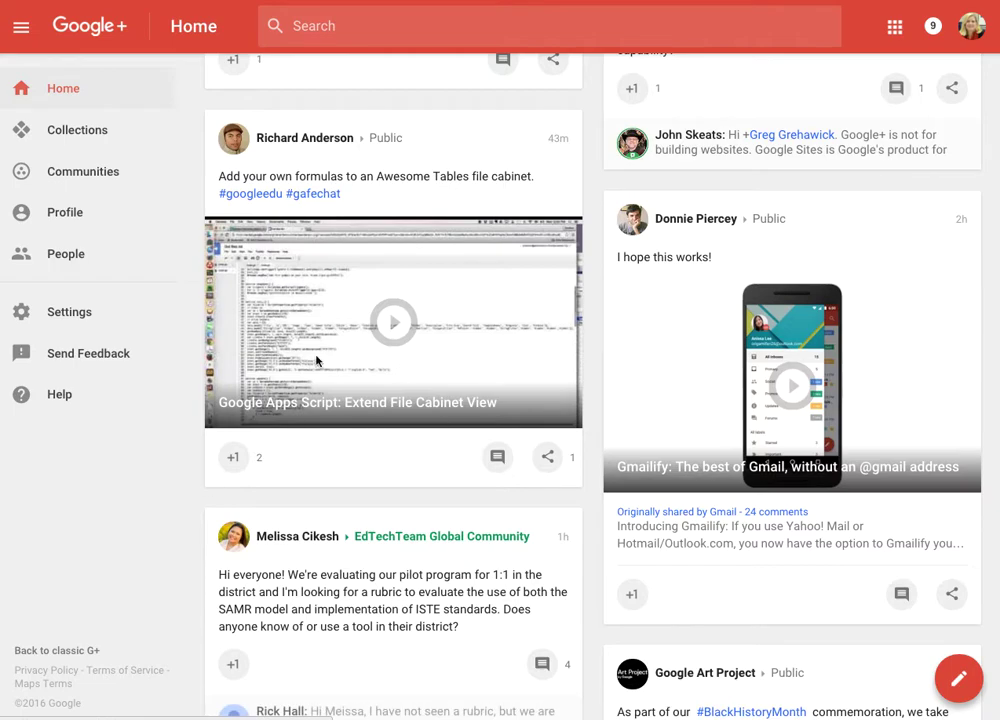
click(238, 459)
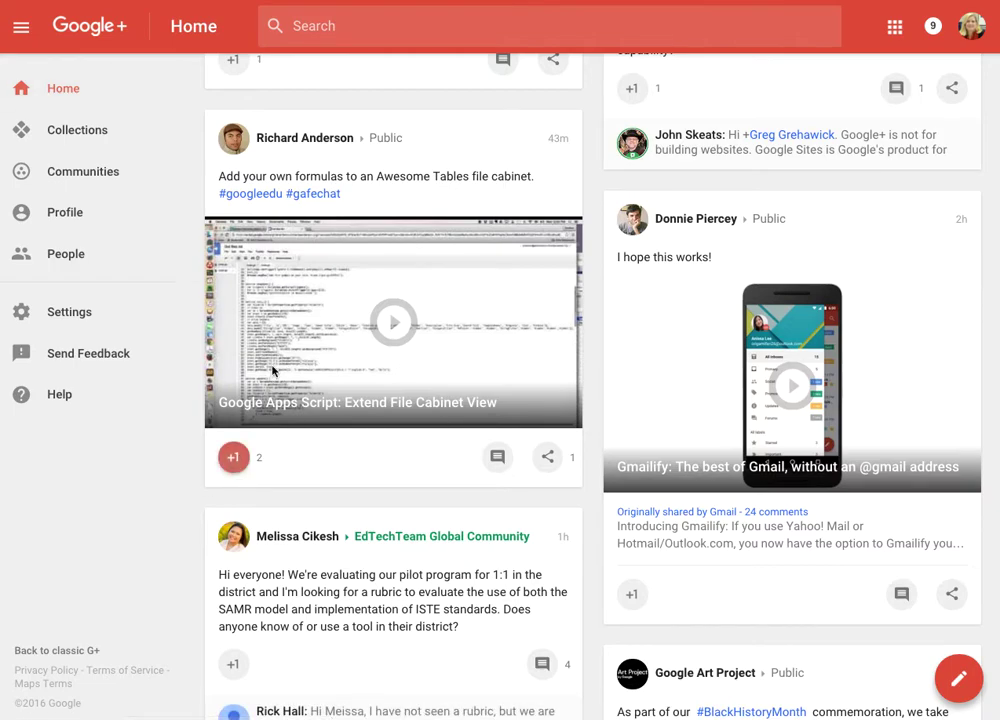
Step: Open the comment field on the File Cabinet View video post and view the post's sharing options without sharing it
click(498, 460)
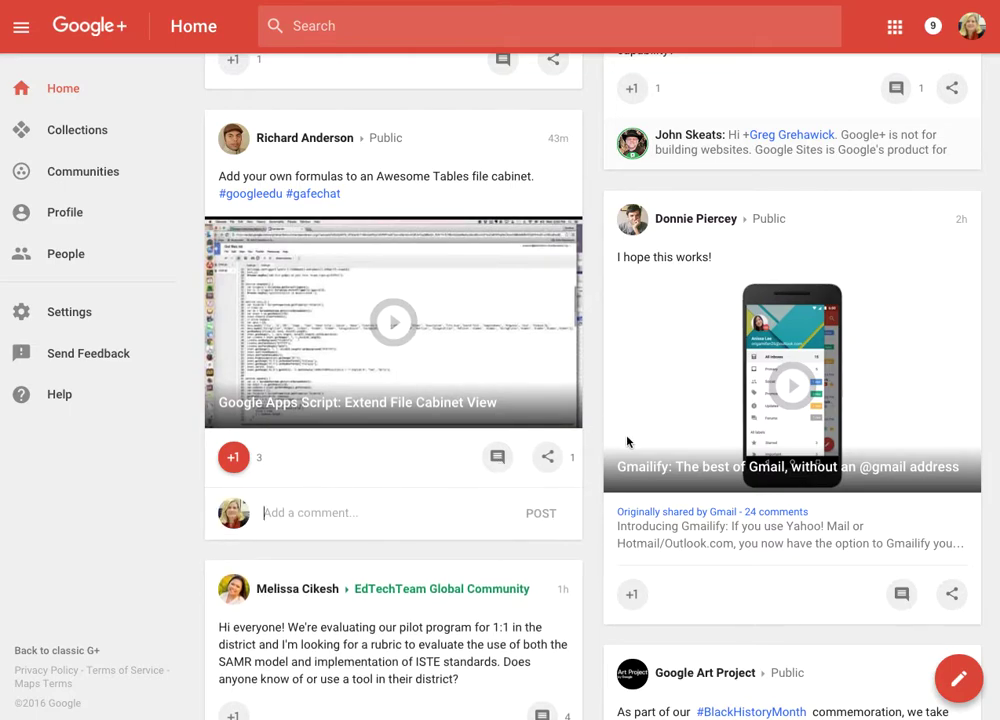
click(547, 457)
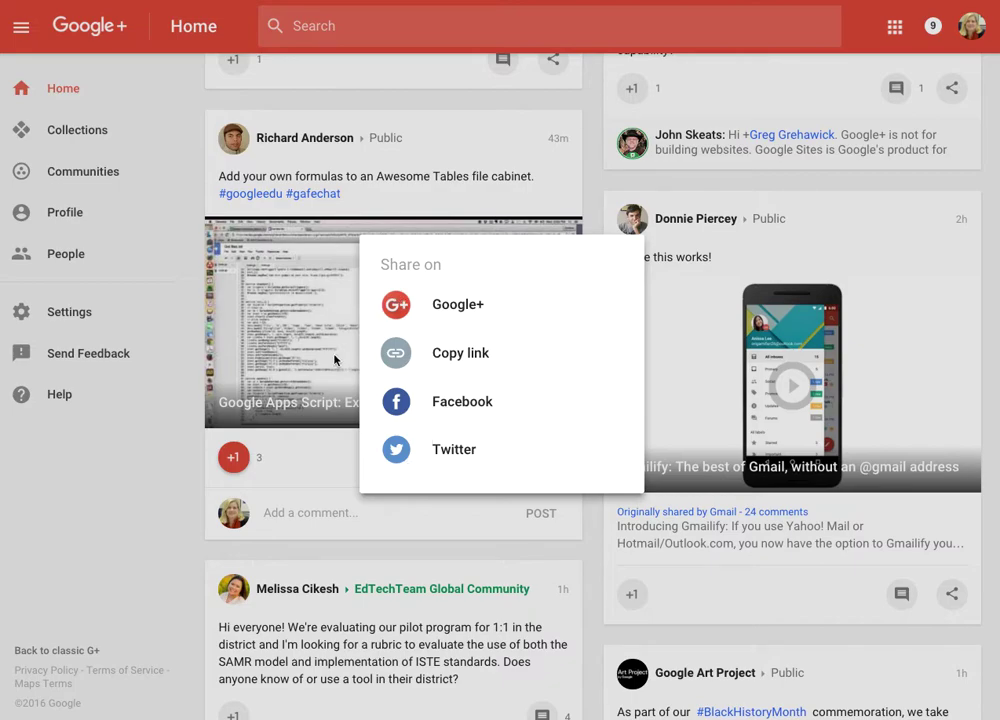
click(520, 103)
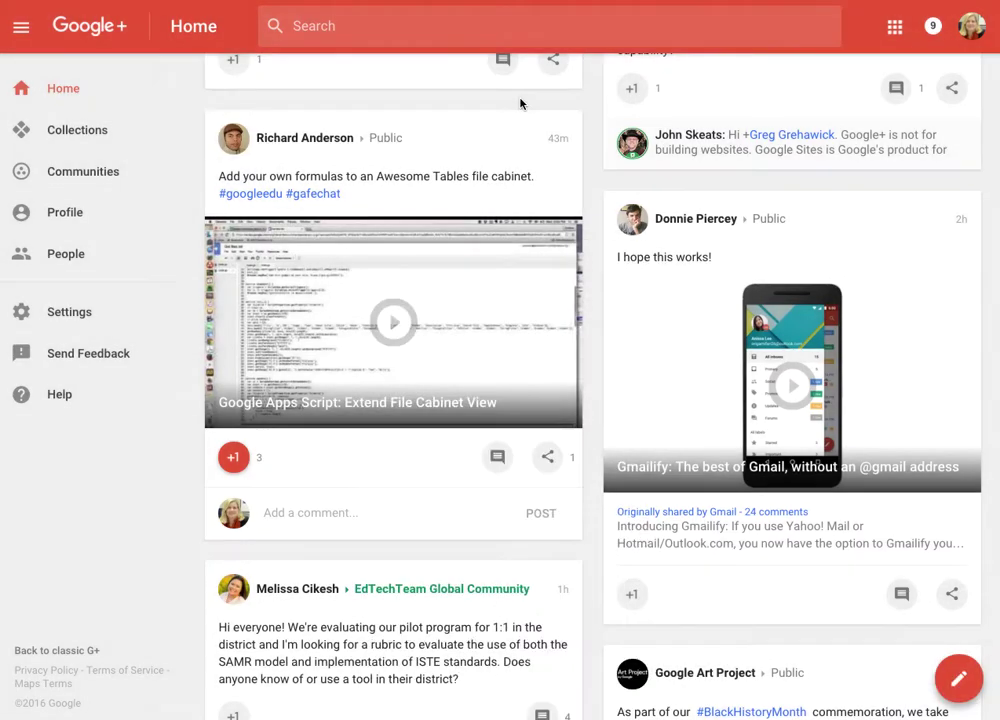
Step: Review the Google+ collections, going through the featured ones, the followed ones and your own
scroll(405, 266, up, 20)
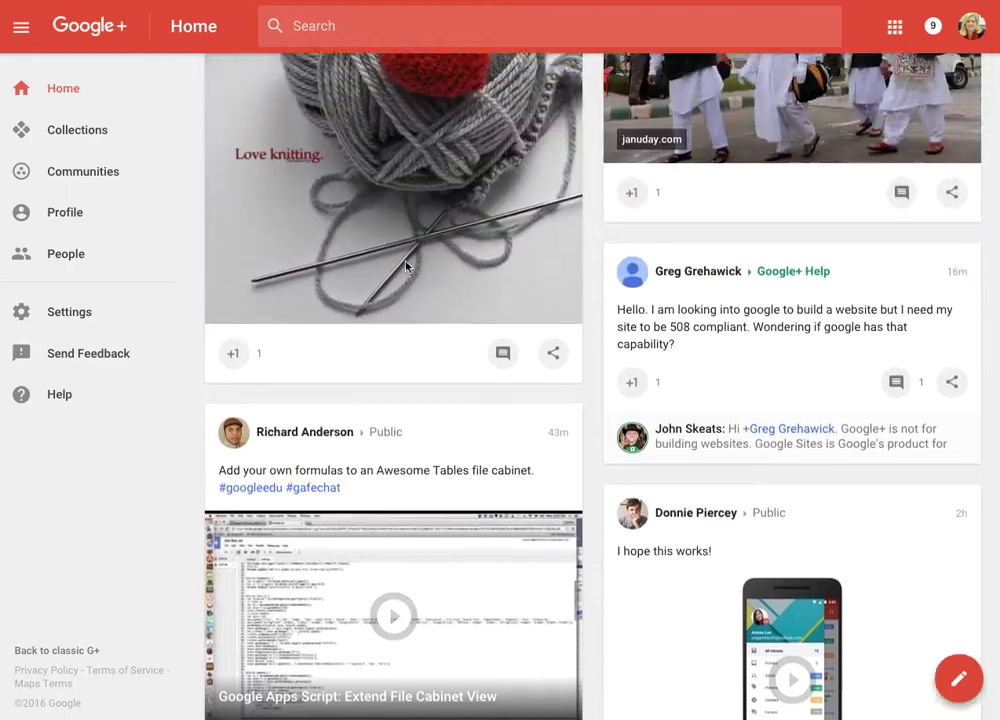
scroll(405, 266, up, 5)
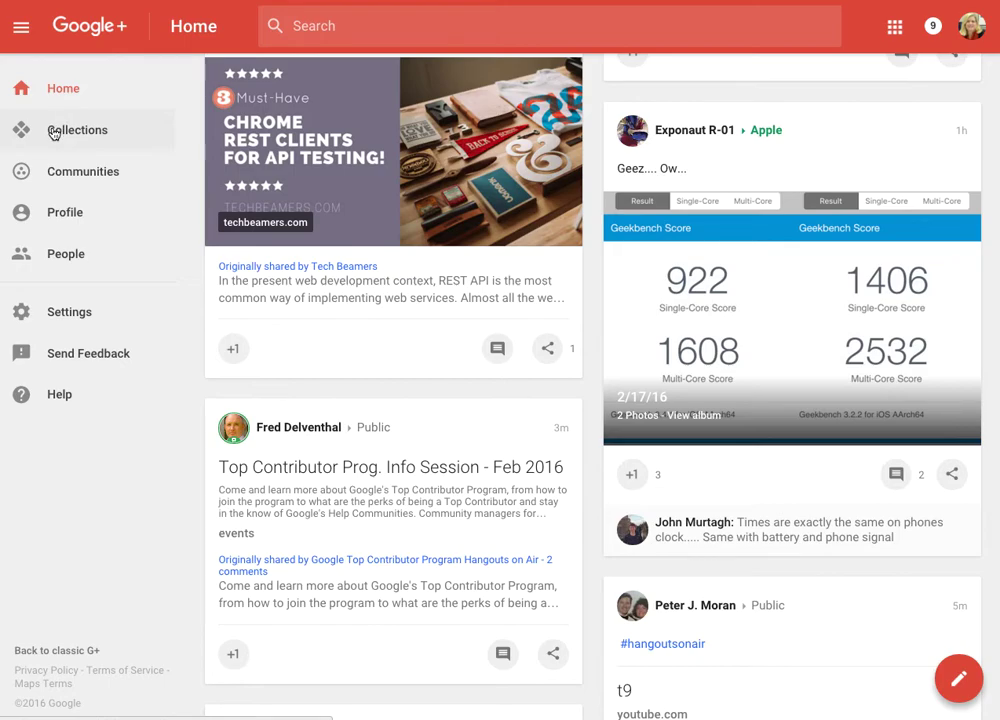
click(53, 133)
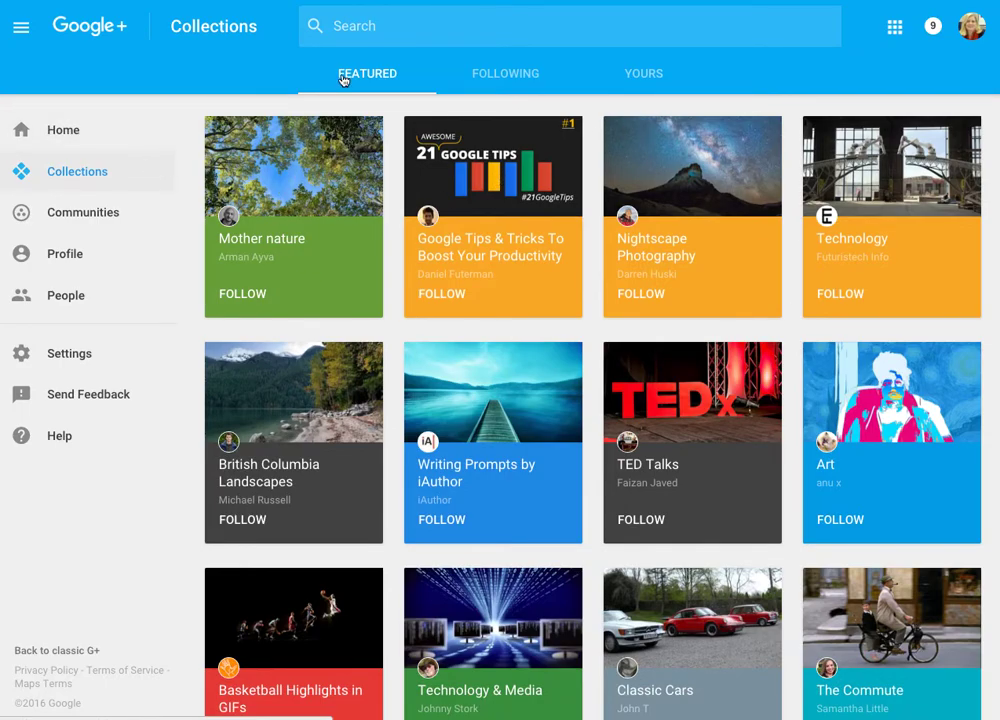
click(519, 75)
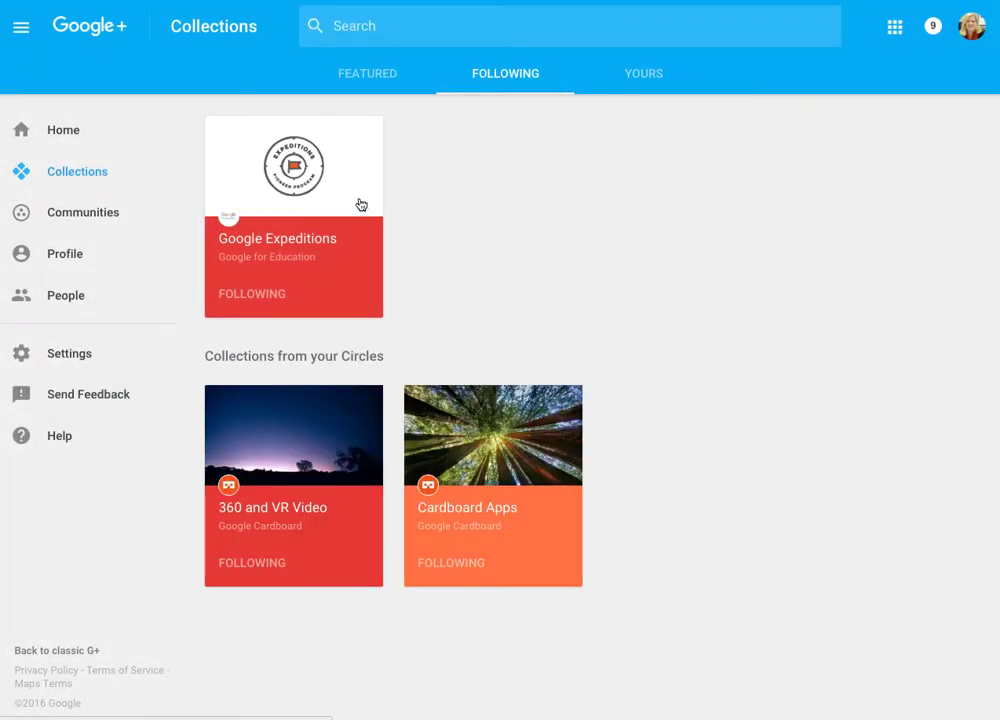
click(636, 75)
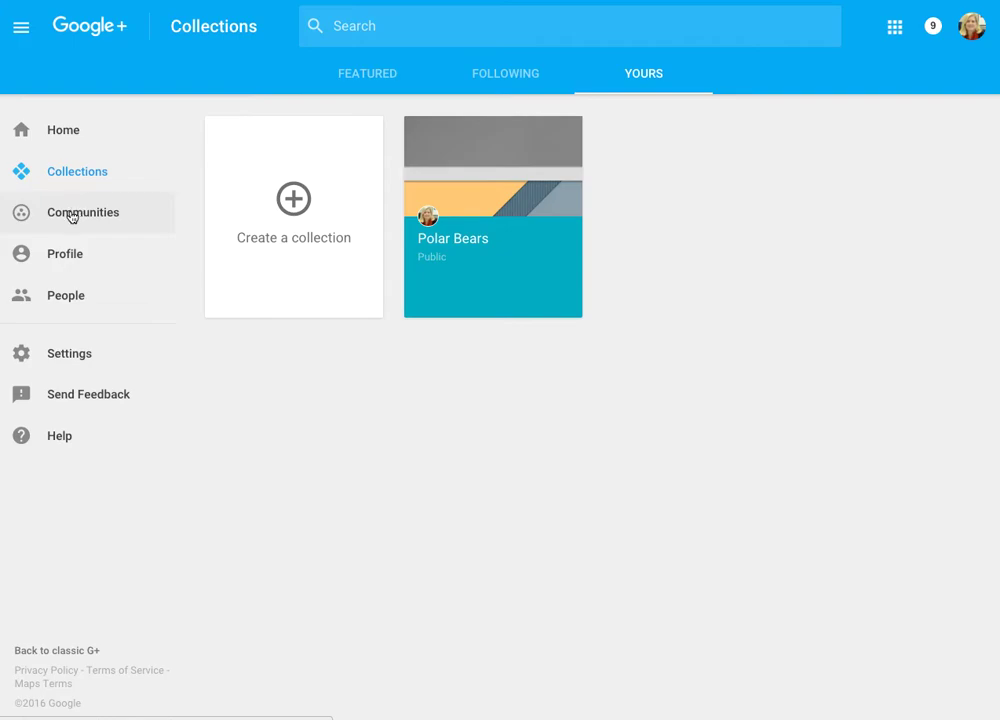
Step: Open your own profile for editing and review the contact, work, education, places and sites details on its About me page
click(61, 261)
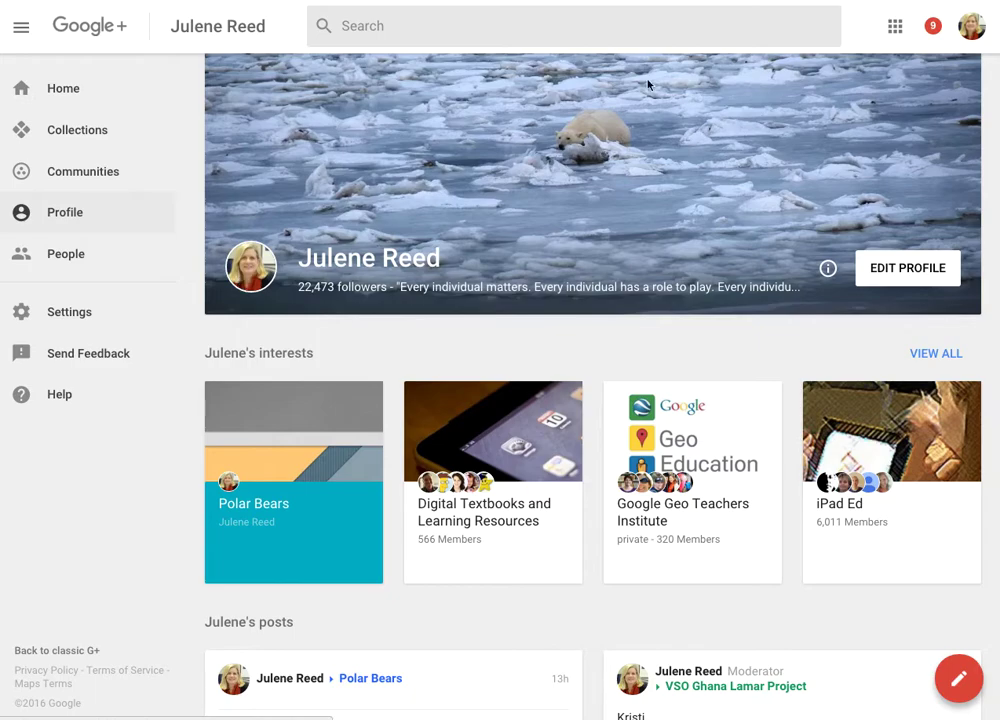
click(903, 272)
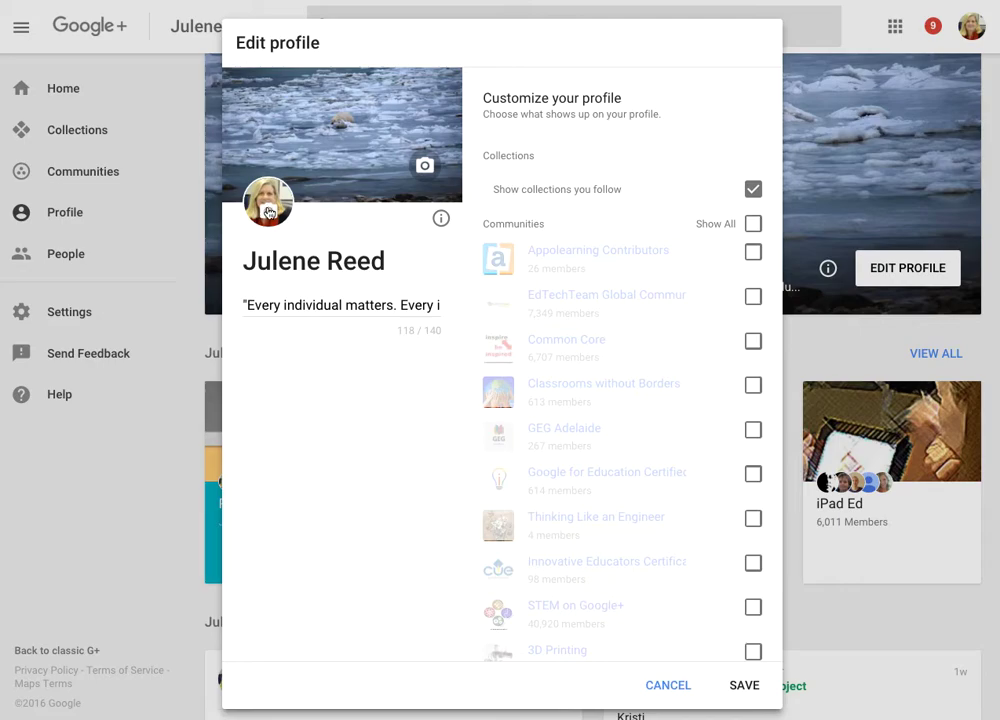
click(441, 222)
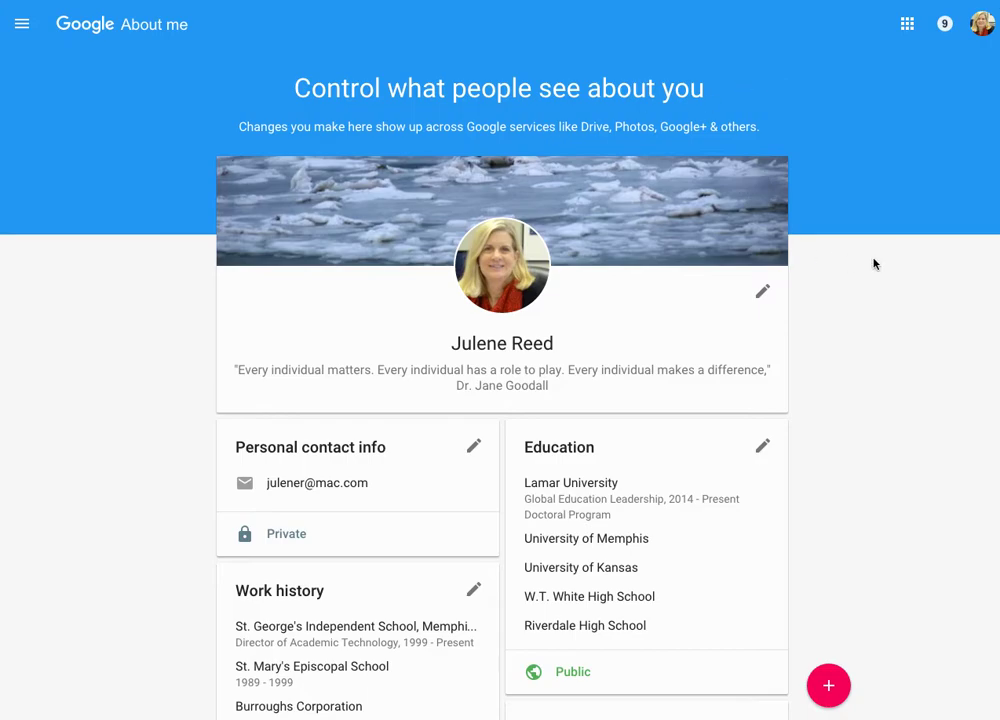
scroll(876, 236, down, 5)
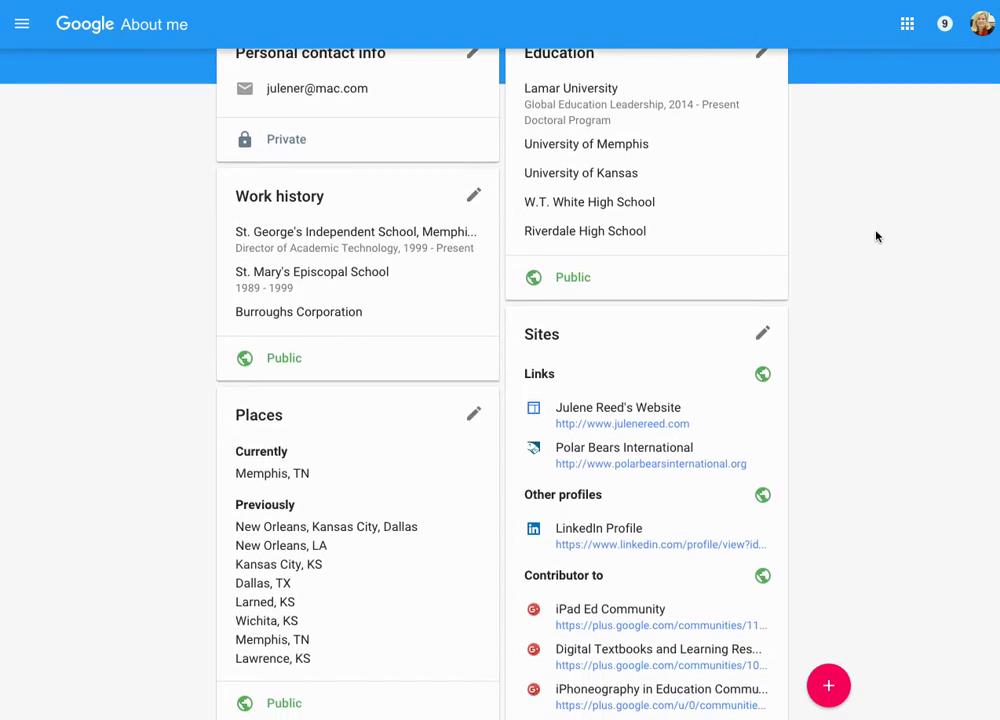
scroll(876, 236, up, 4)
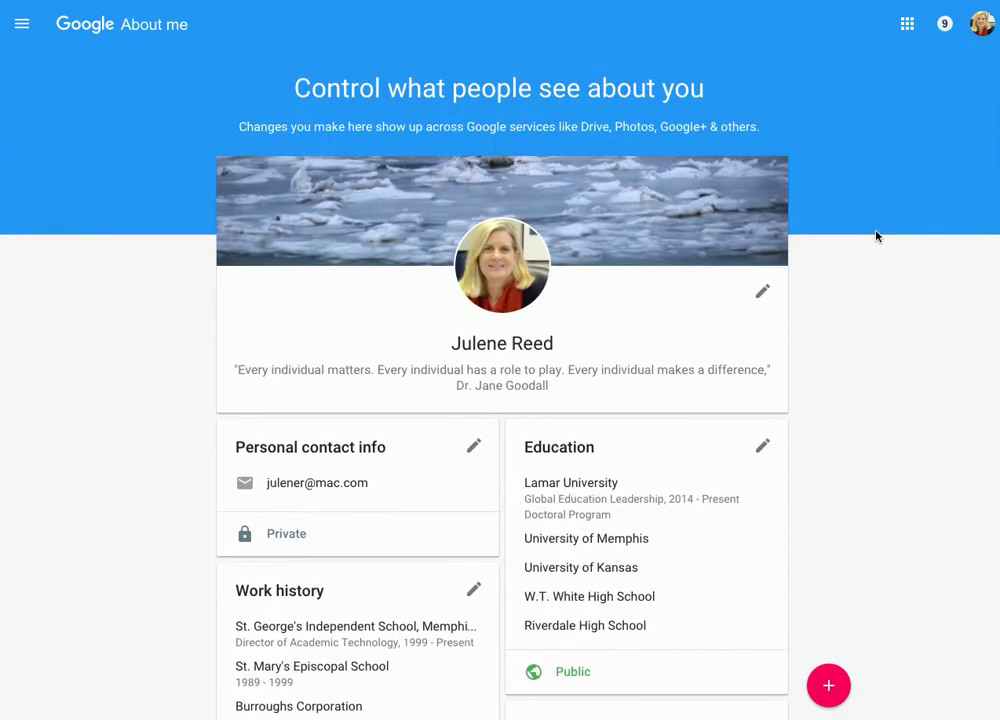
Step: Review the visibility of the About me details, view the audience options for Places keeping it Public, and close the profile editor without saving
scroll(876, 236, down, 1)
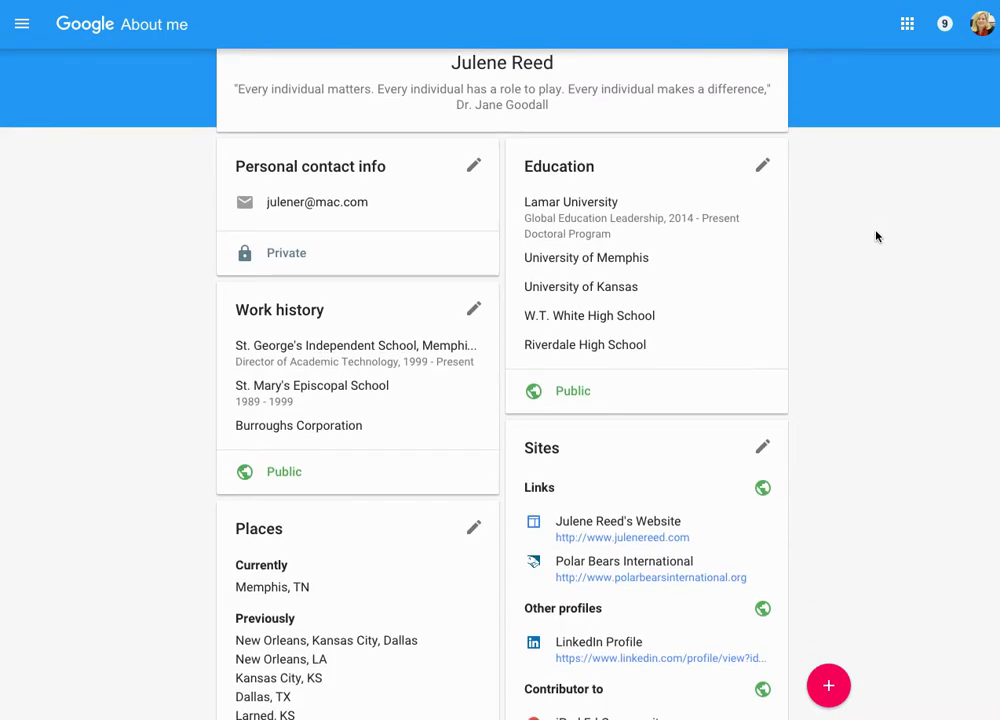
scroll(876, 236, down, 4)
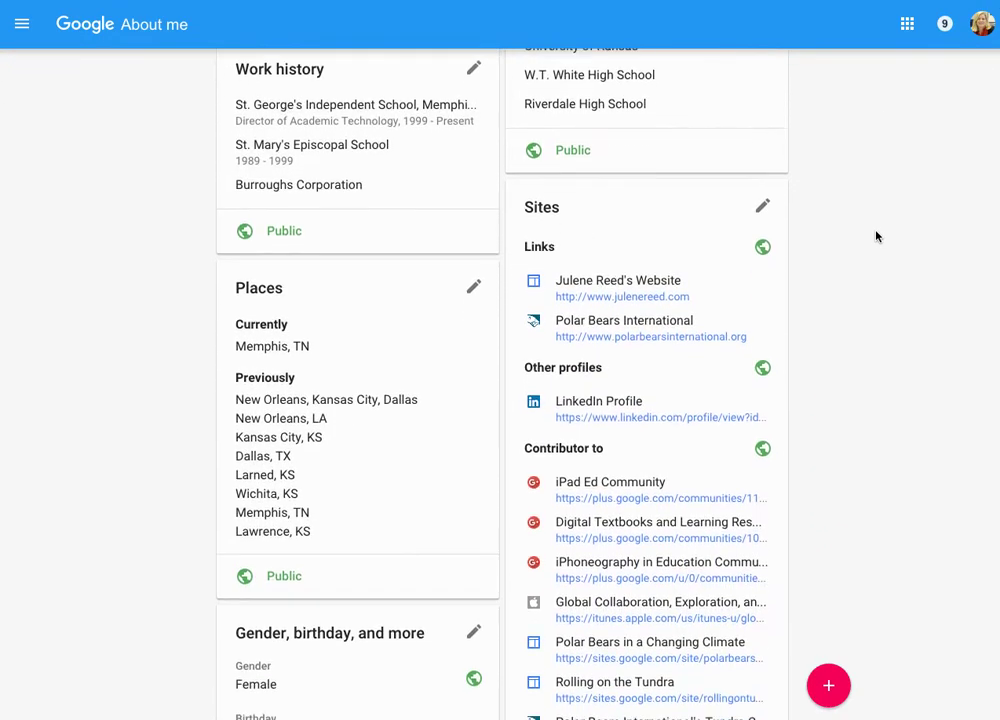
scroll(876, 236, down, 1)
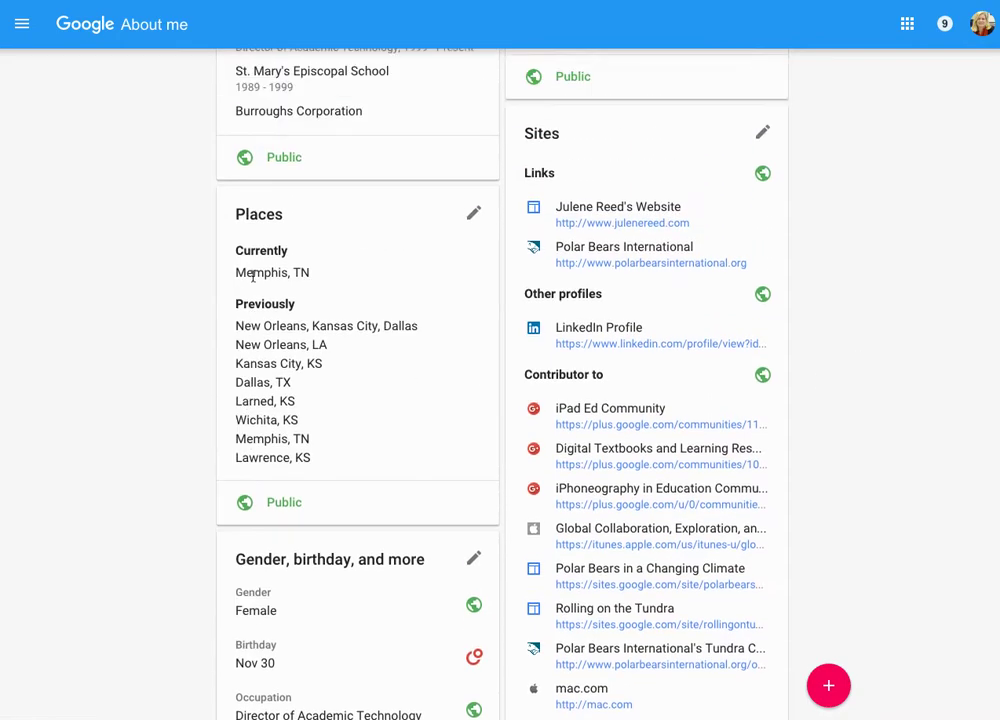
scroll(253, 278, up, 2)
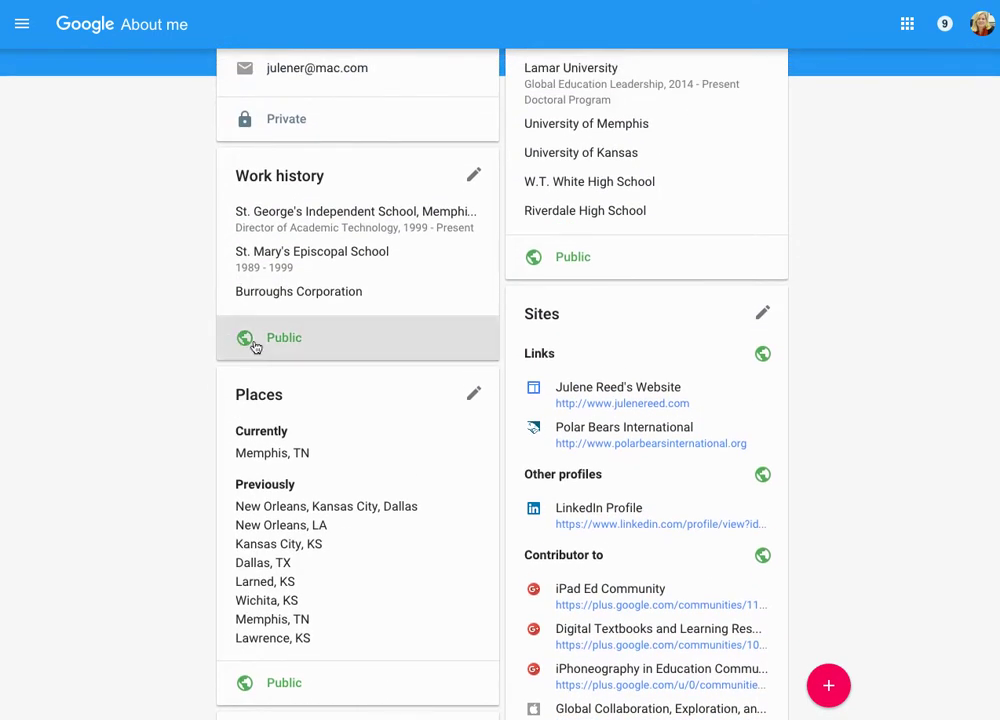
scroll(290, 341, down, 4)
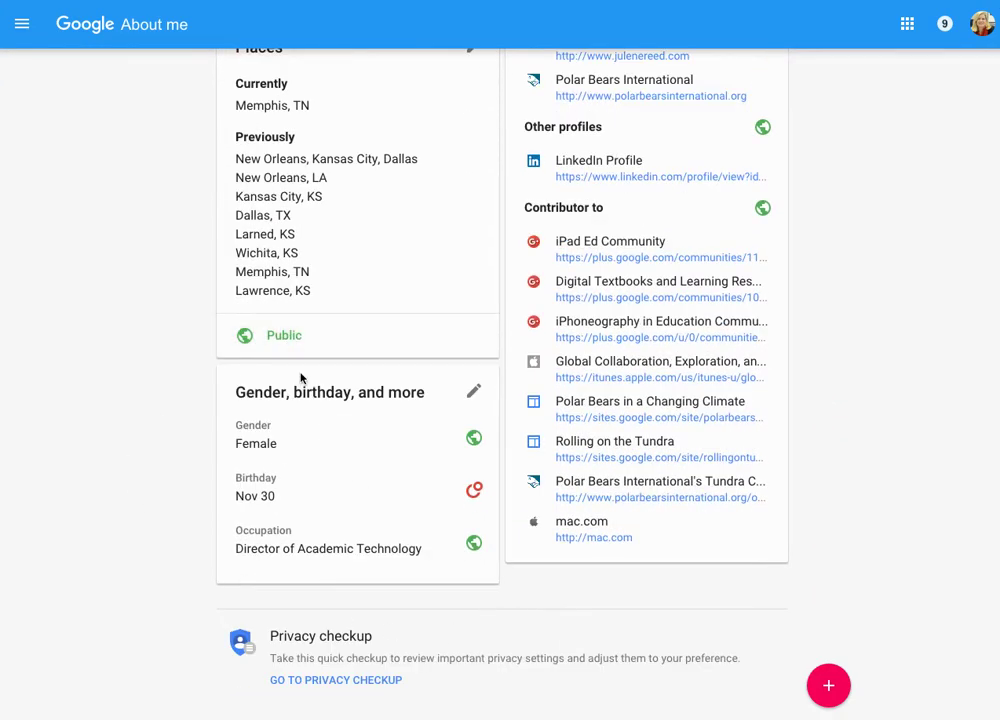
click(252, 337)
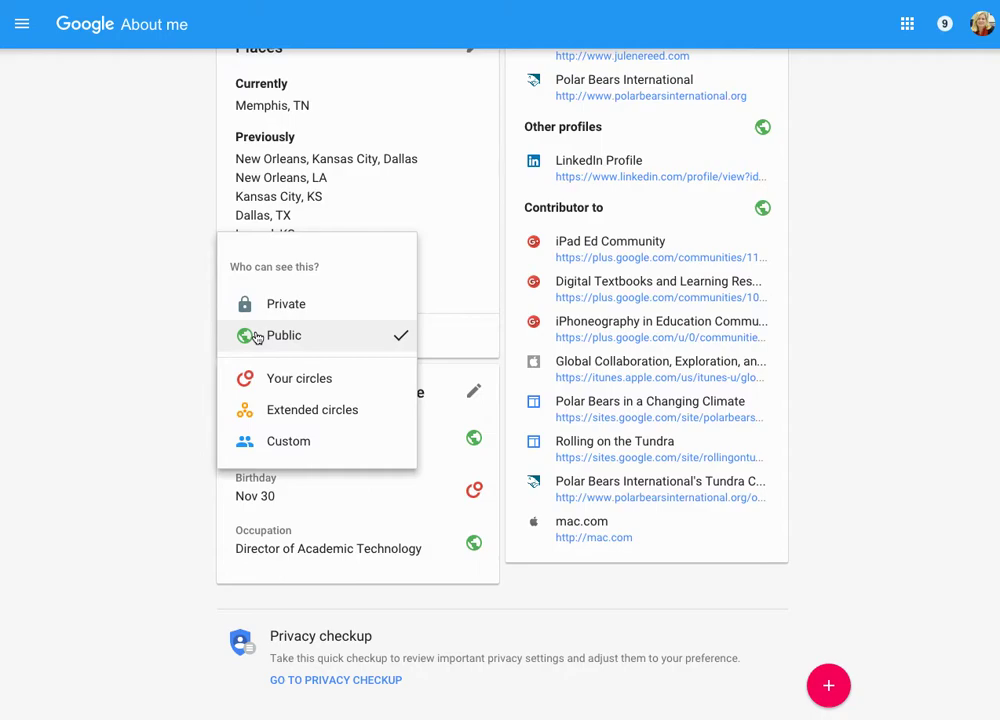
click(256, 337)
scroll(255, 340, up, 6)
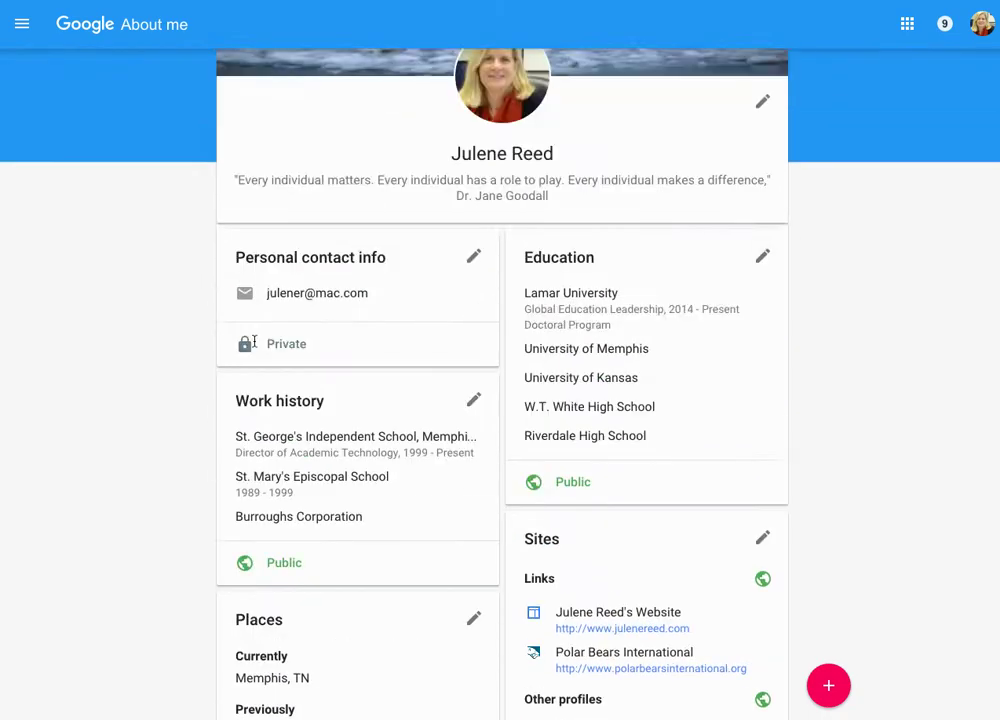
scroll(254, 342, up, 2)
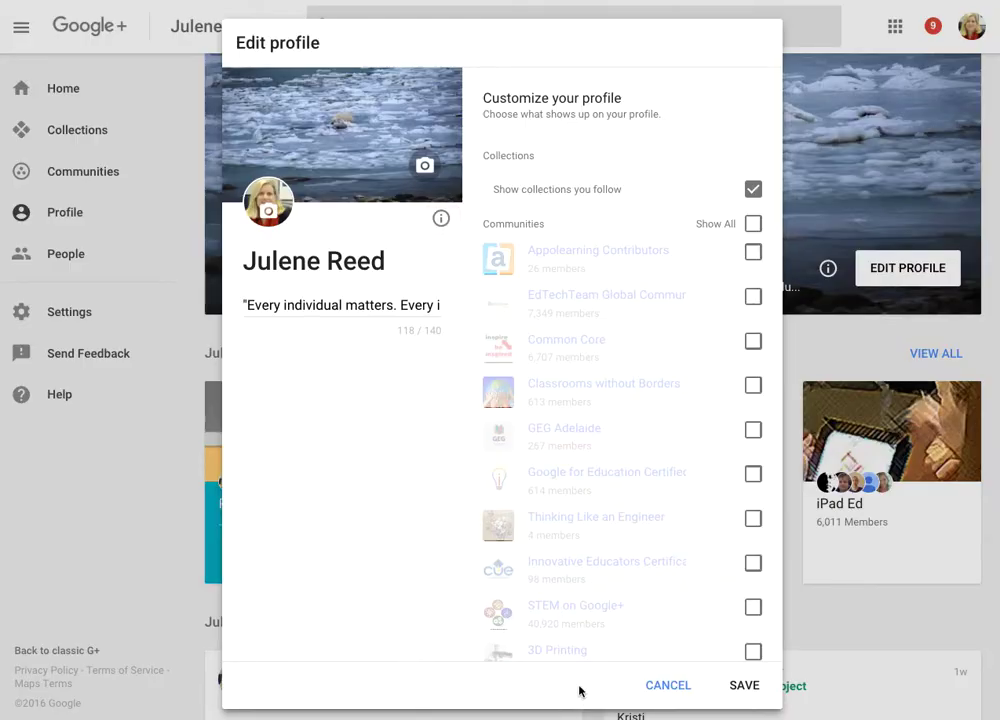
click(664, 690)
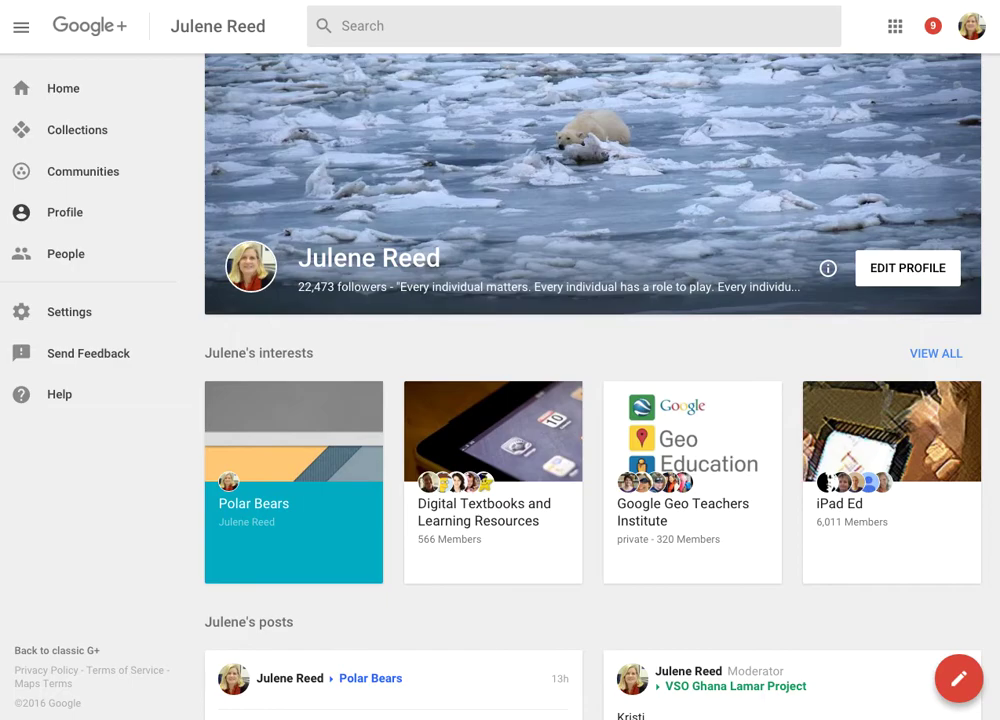
Step: Look through your own profile page, examining the interests and the posts listed on it
click(70, 213)
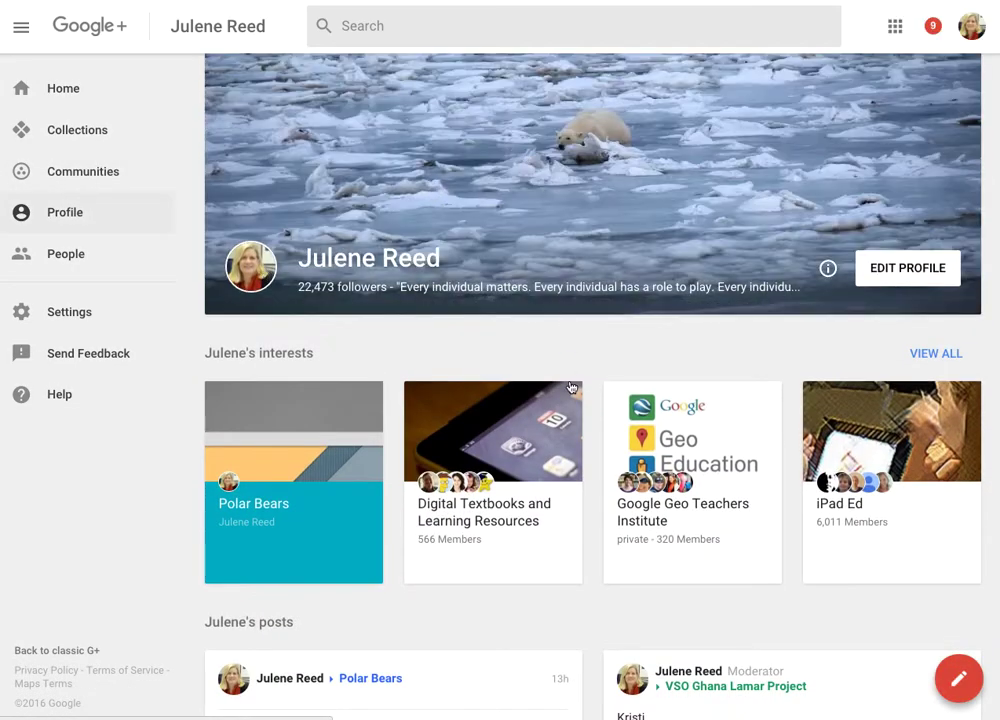
scroll(571, 387, down, 4)
scroll(571, 387, up, 1)
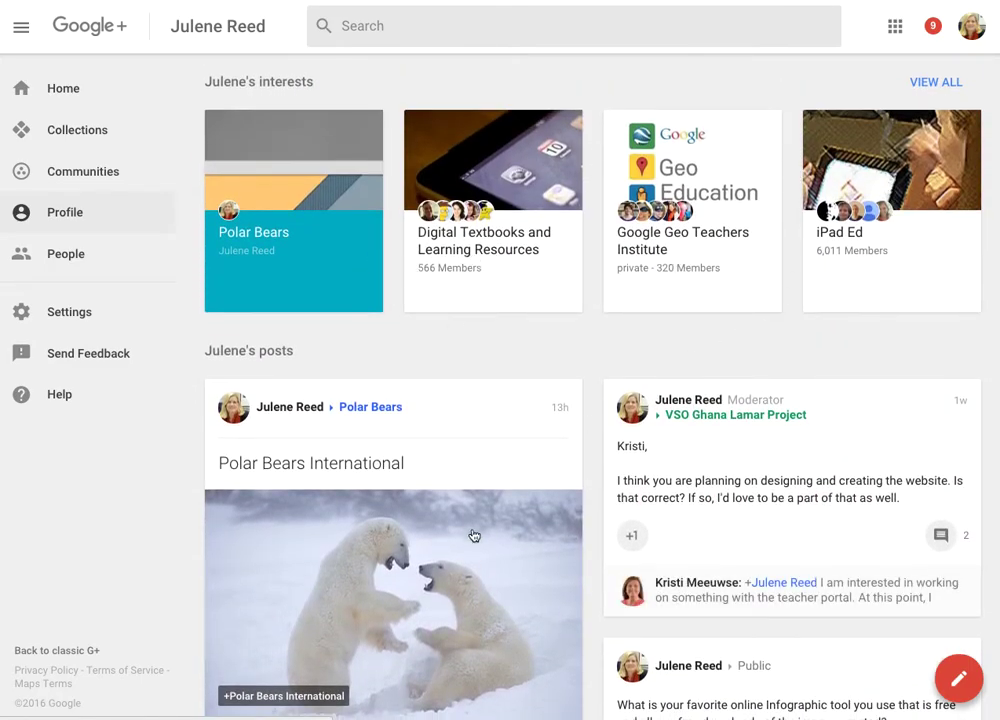
scroll(474, 535, down, 14)
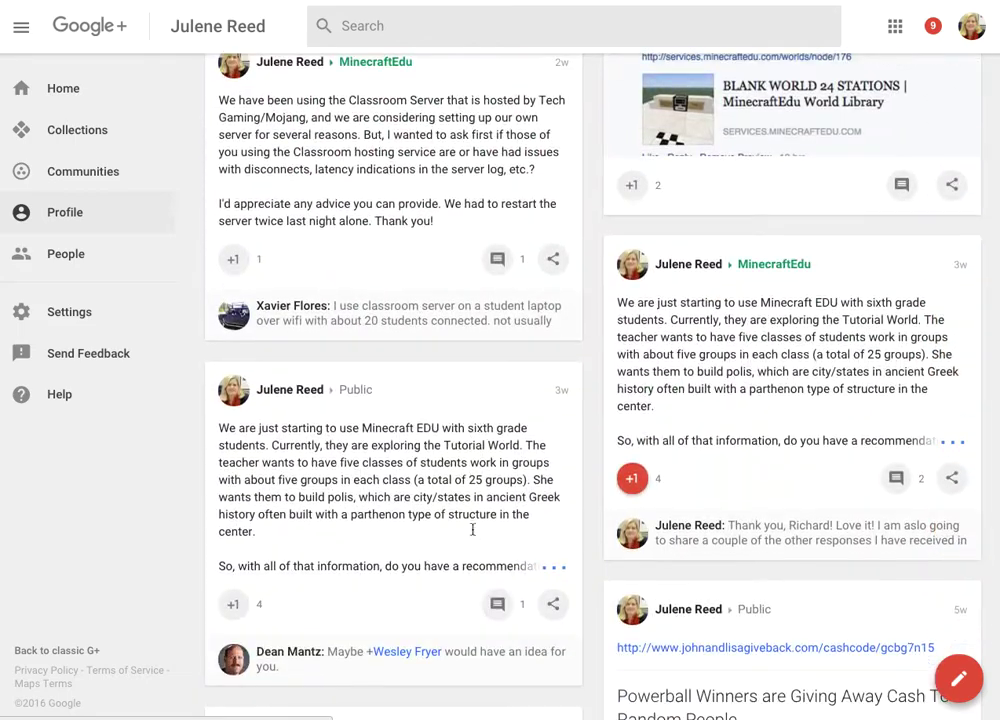
scroll(473, 530, down, 6)
scroll(473, 530, up, 8)
scroll(473, 530, up, 6)
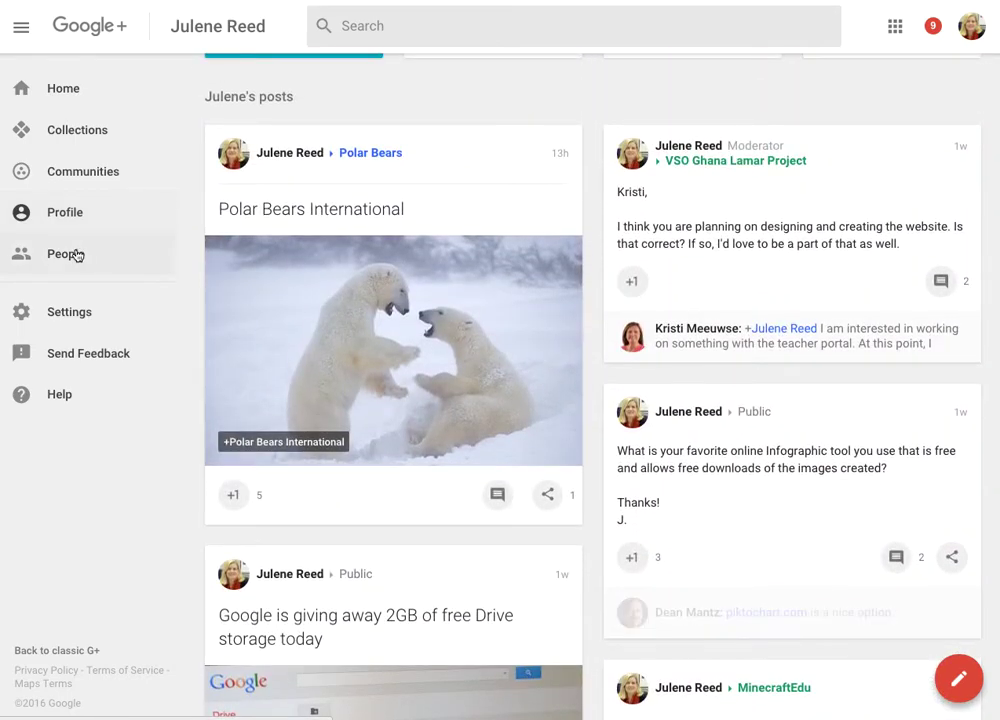
Step: Browse the suggested people, open the profile of the last person in the list and follow them
click(75, 255)
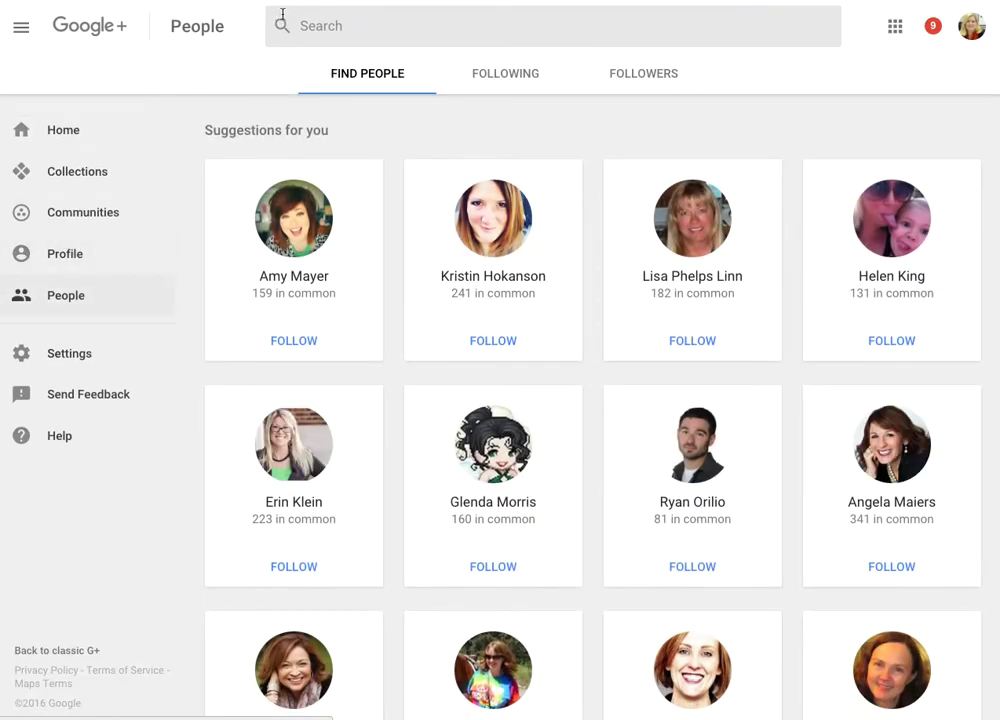
scroll(476, 379, down, 2)
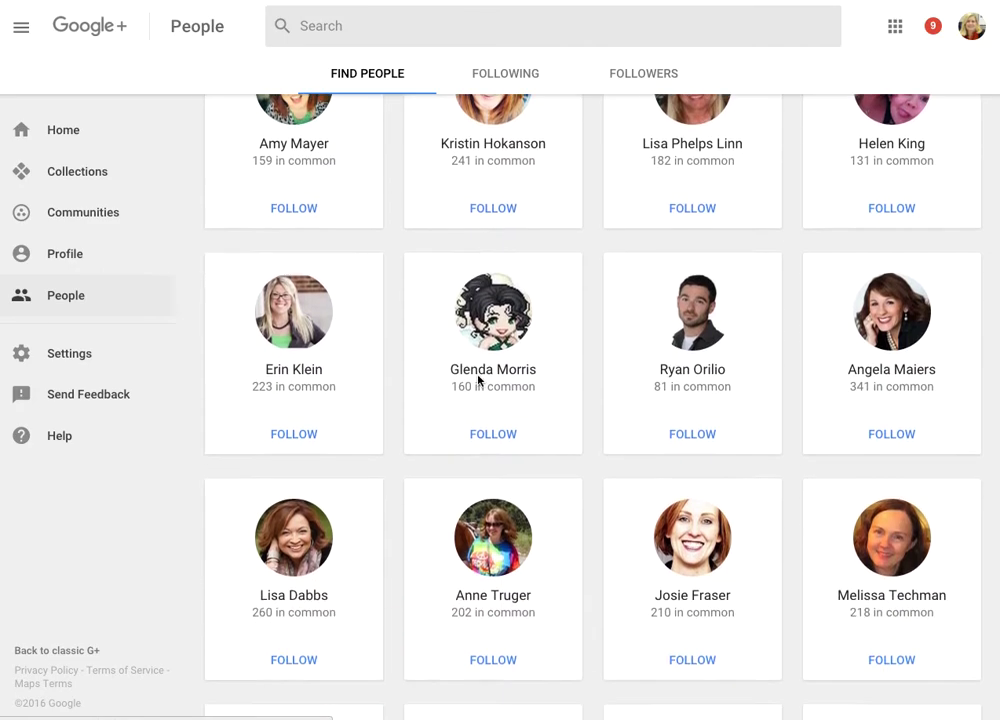
scroll(478, 378, down, 6)
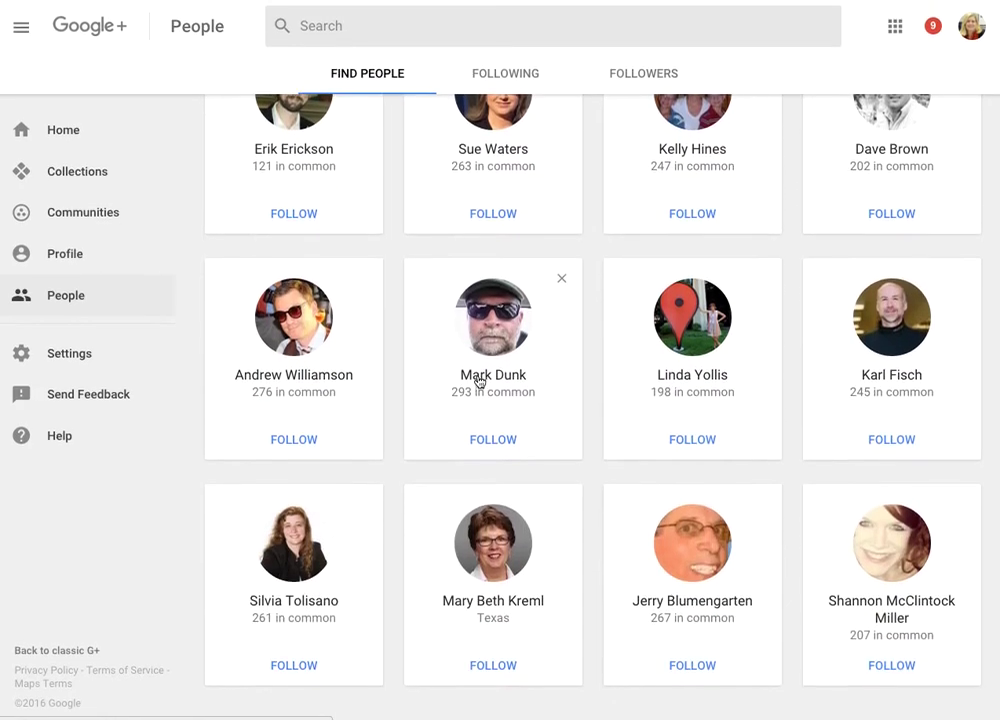
scroll(479, 381, up, 1)
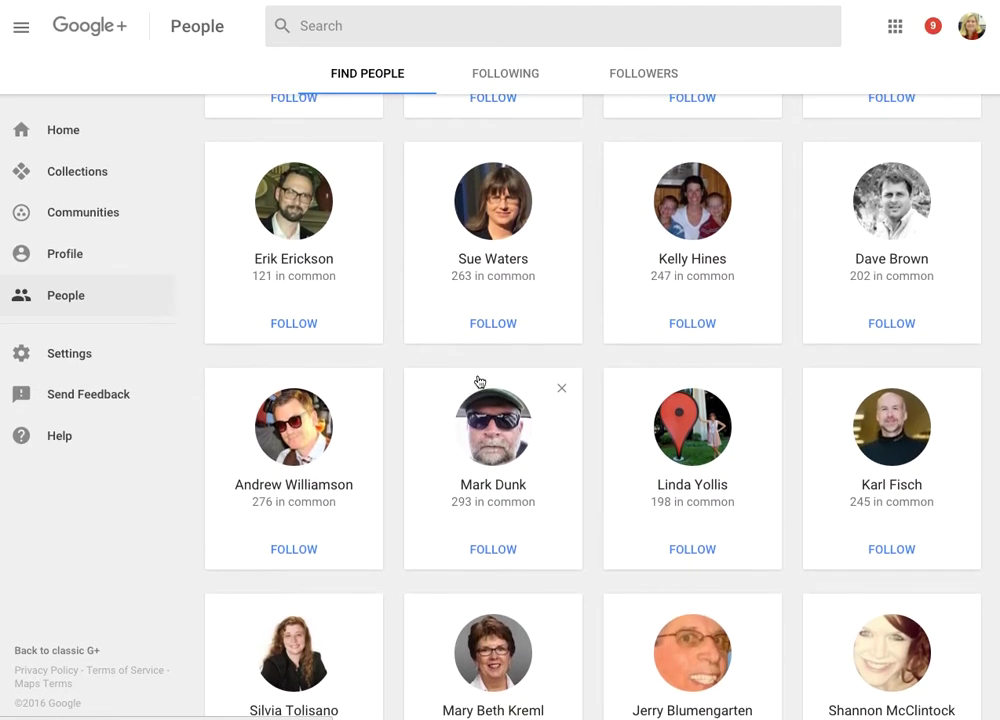
scroll(479, 381, down, 1)
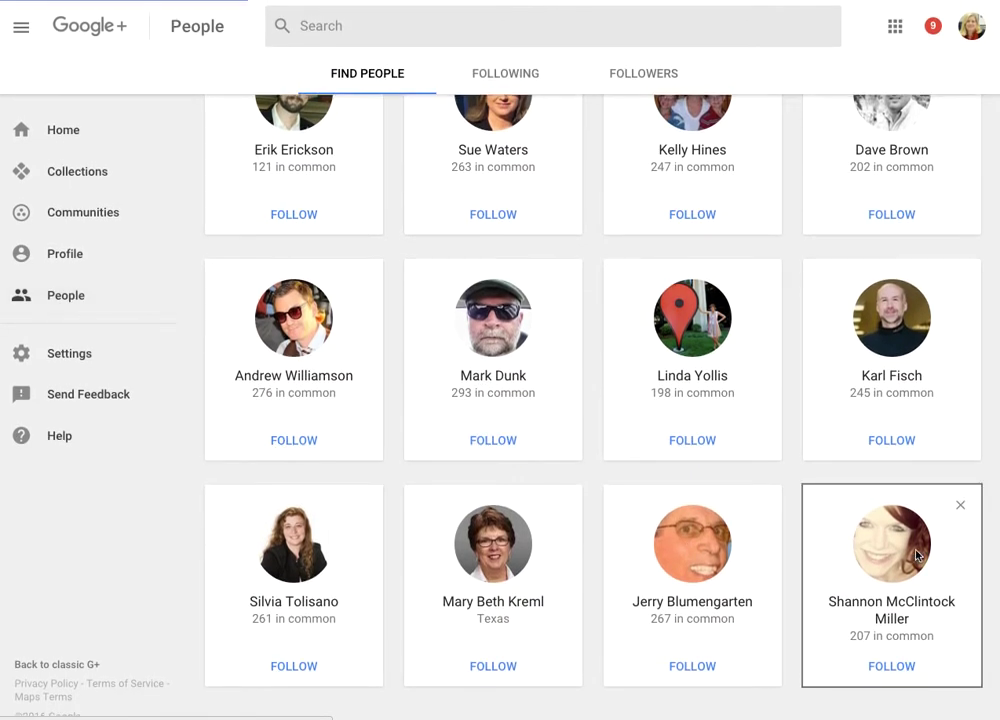
click(917, 557)
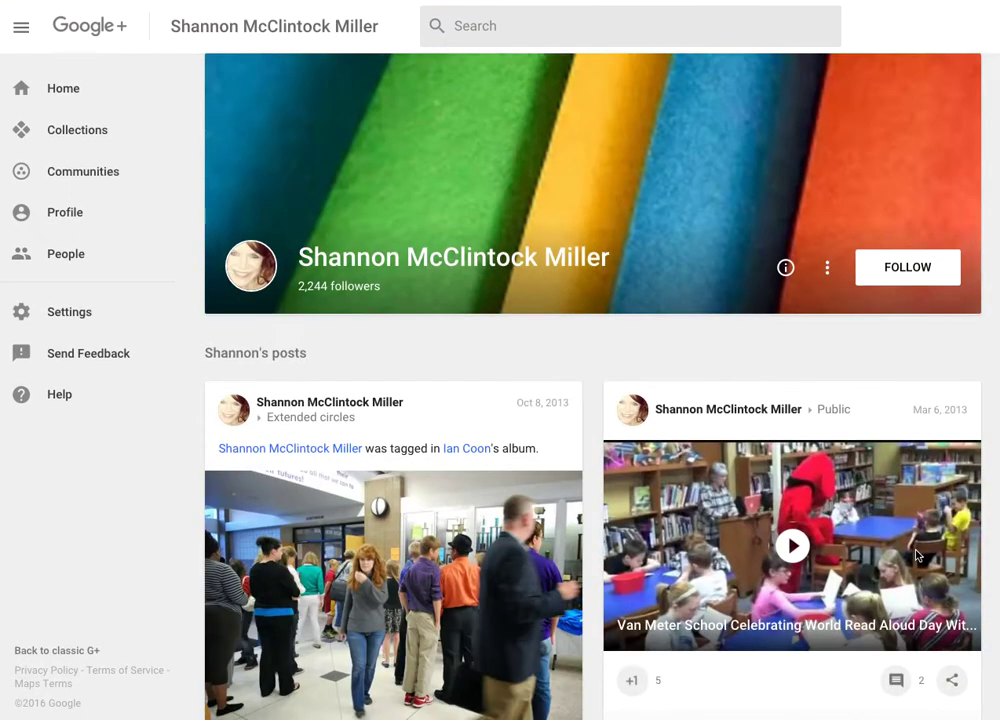
scroll(531, 376, down, 1)
scroll(531, 376, down, 1)
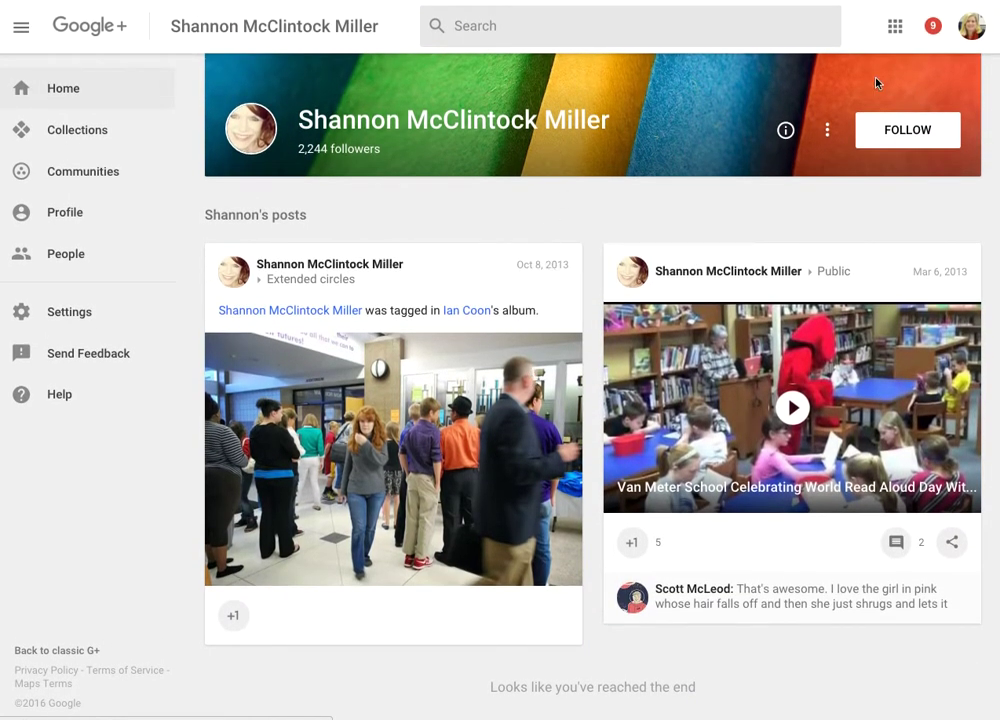
click(874, 130)
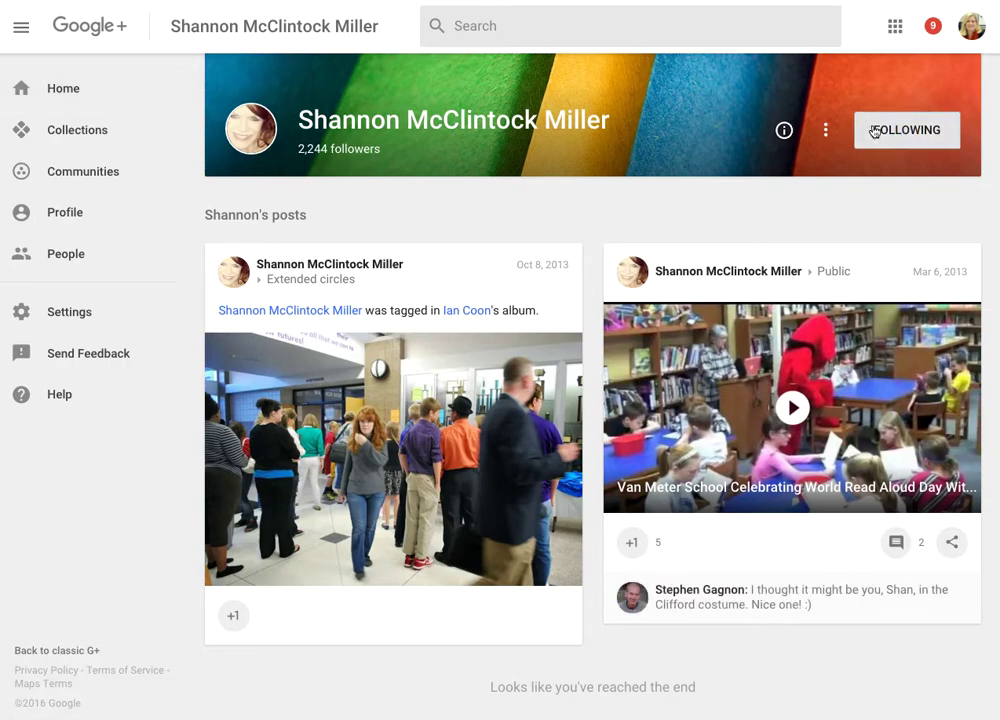
Step: Search for the FreeTech4Teachers.com blogger by full name and open the first matching profile
click(79, 254)
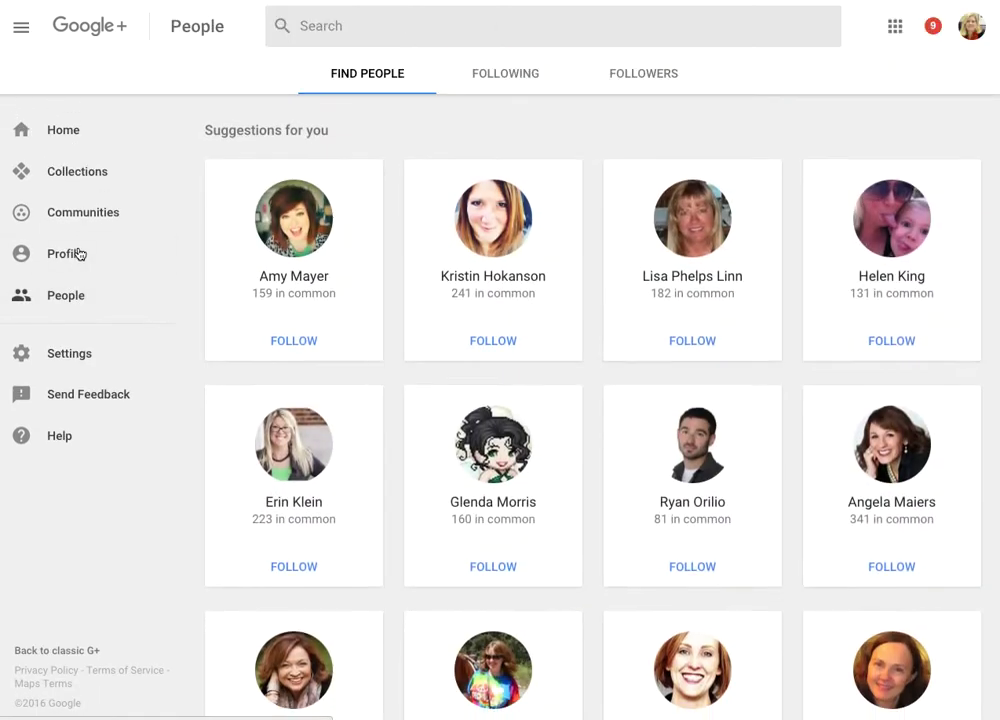
click(359, 23)
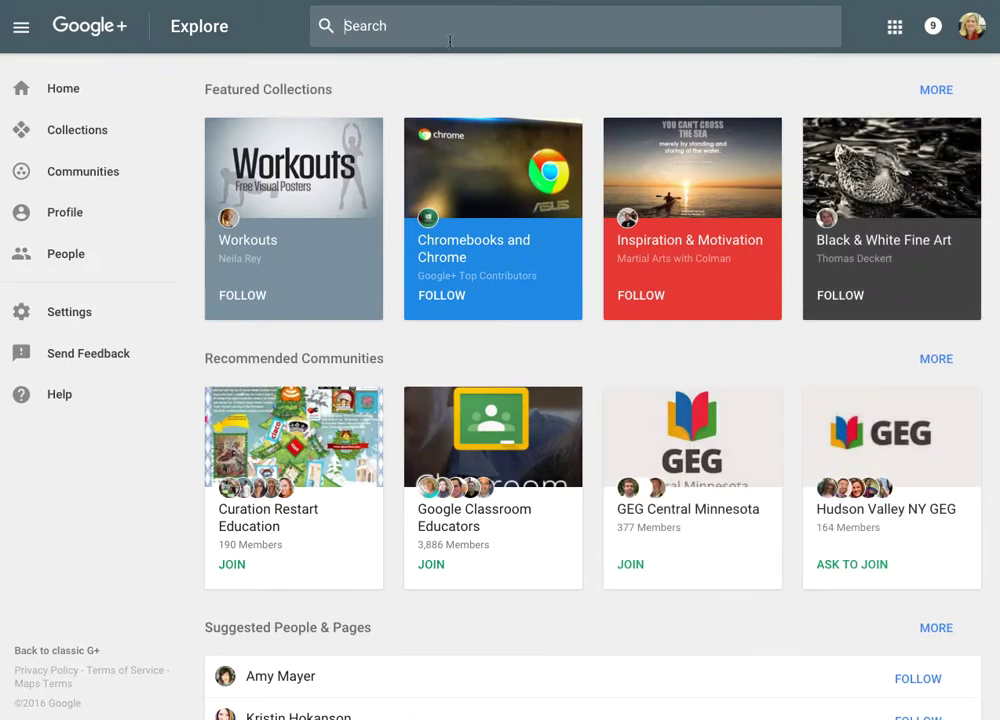
text(richard)
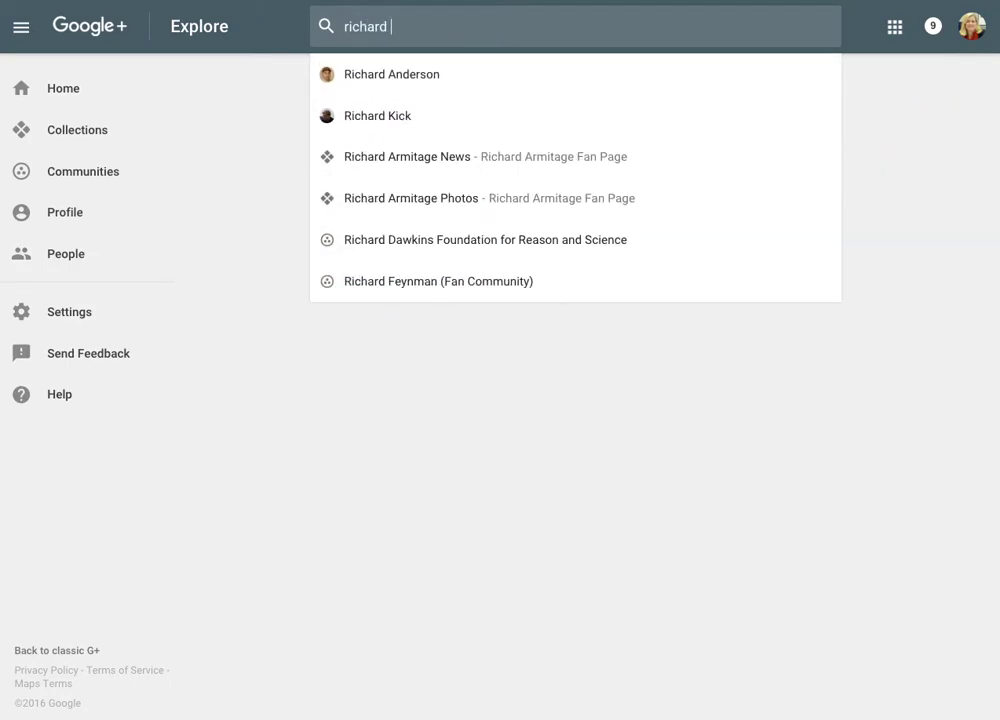
text( byrne)
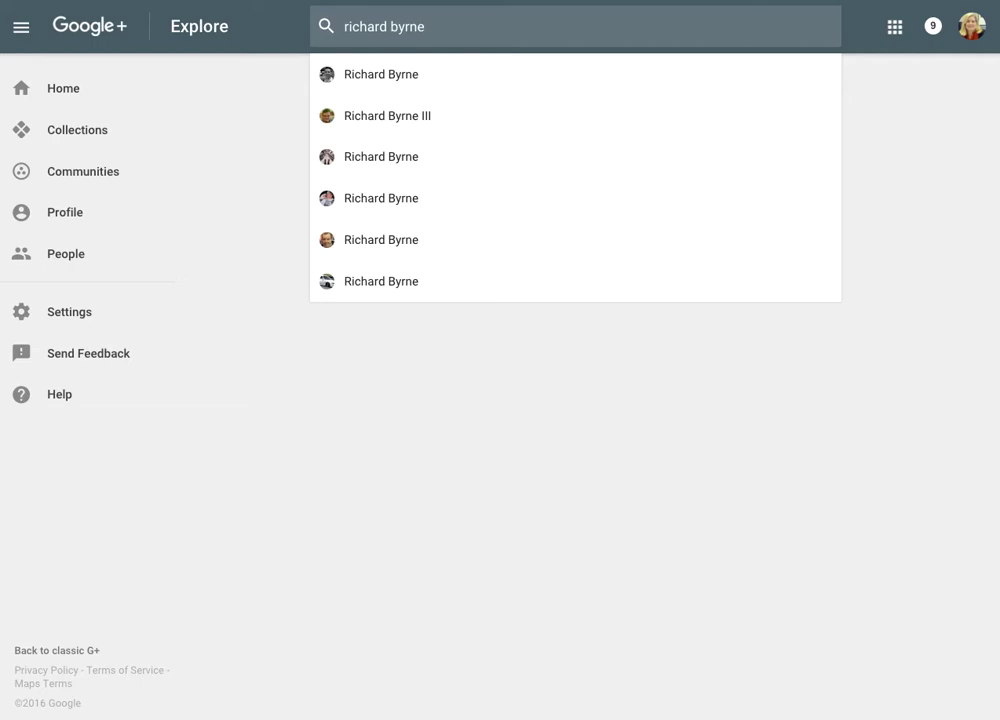
click(398, 79)
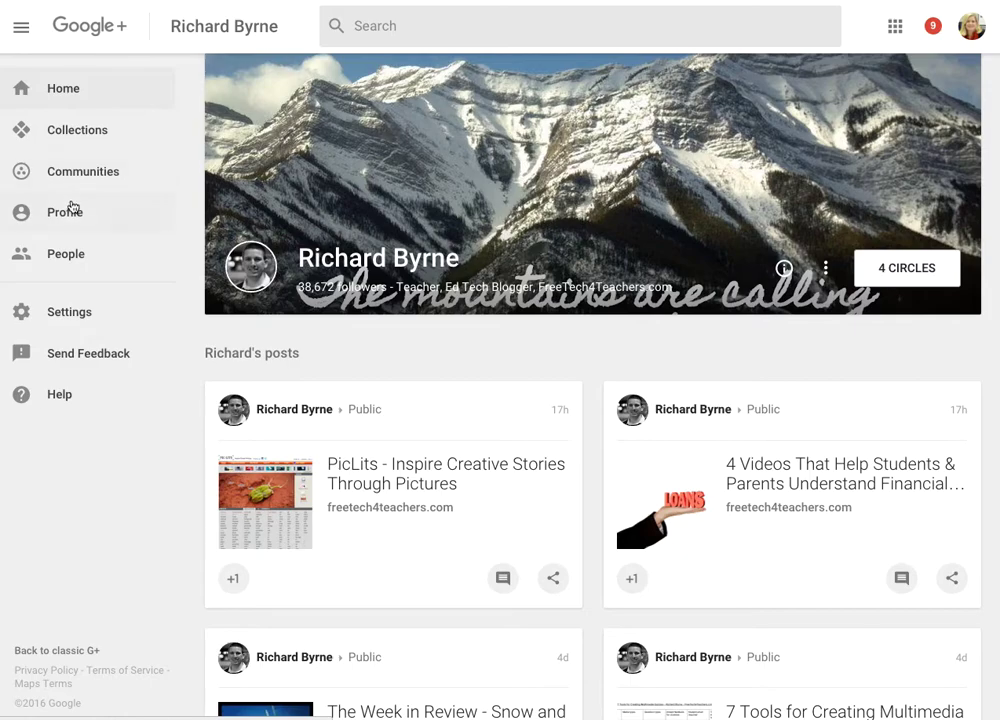
Step: Return to the people suggestions and browse the full list of people to follow
click(70, 255)
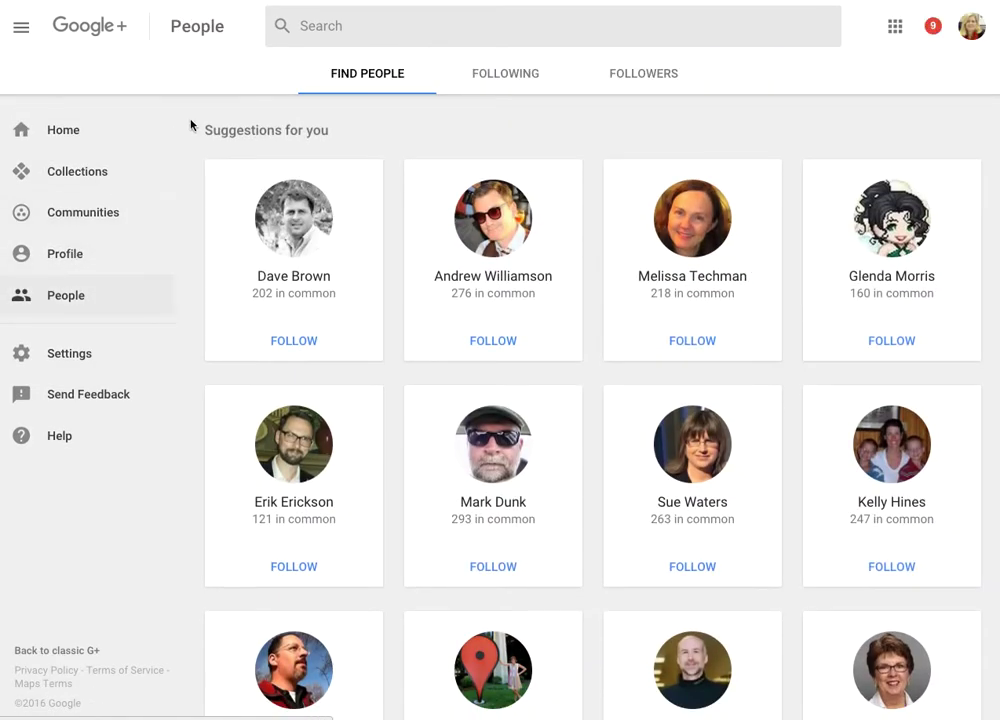
click(375, 30)
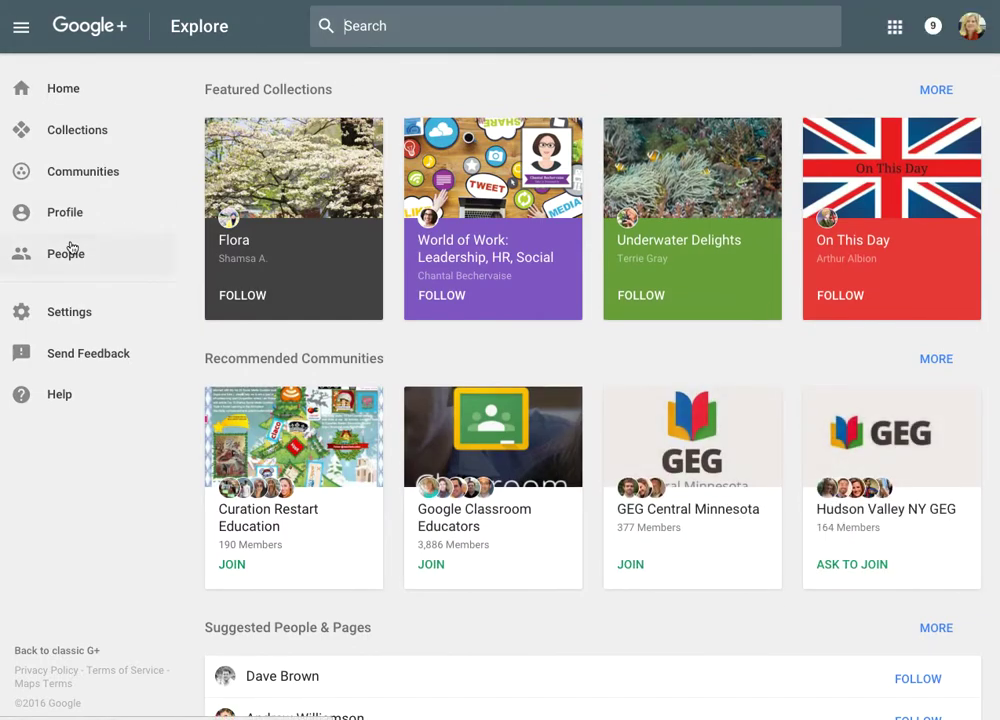
click(67, 253)
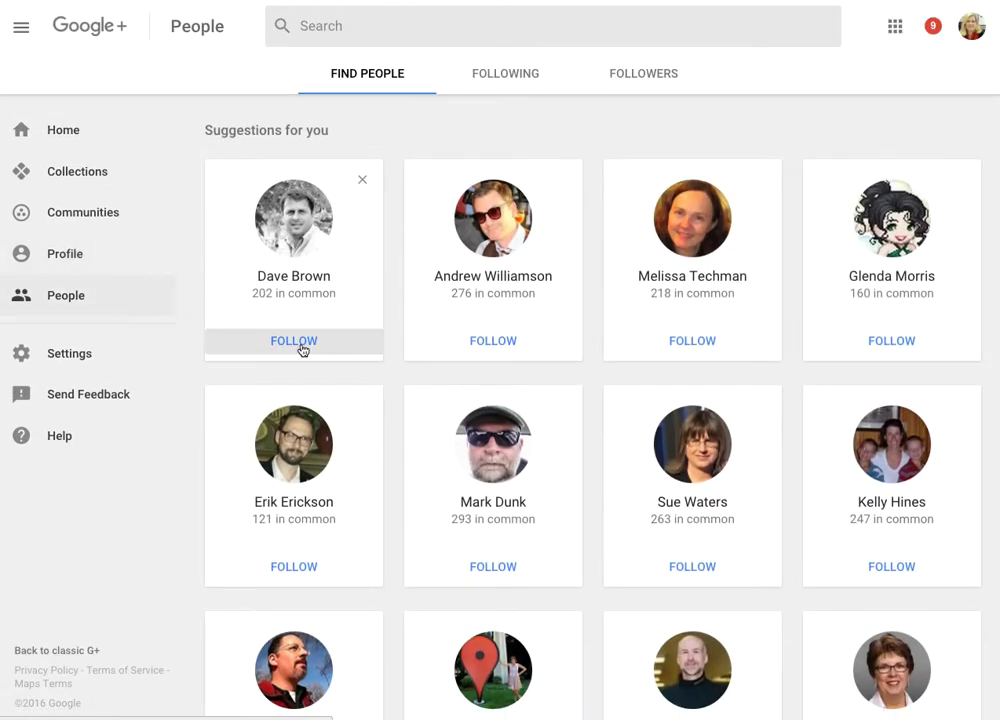
scroll(687, 310, down, 3)
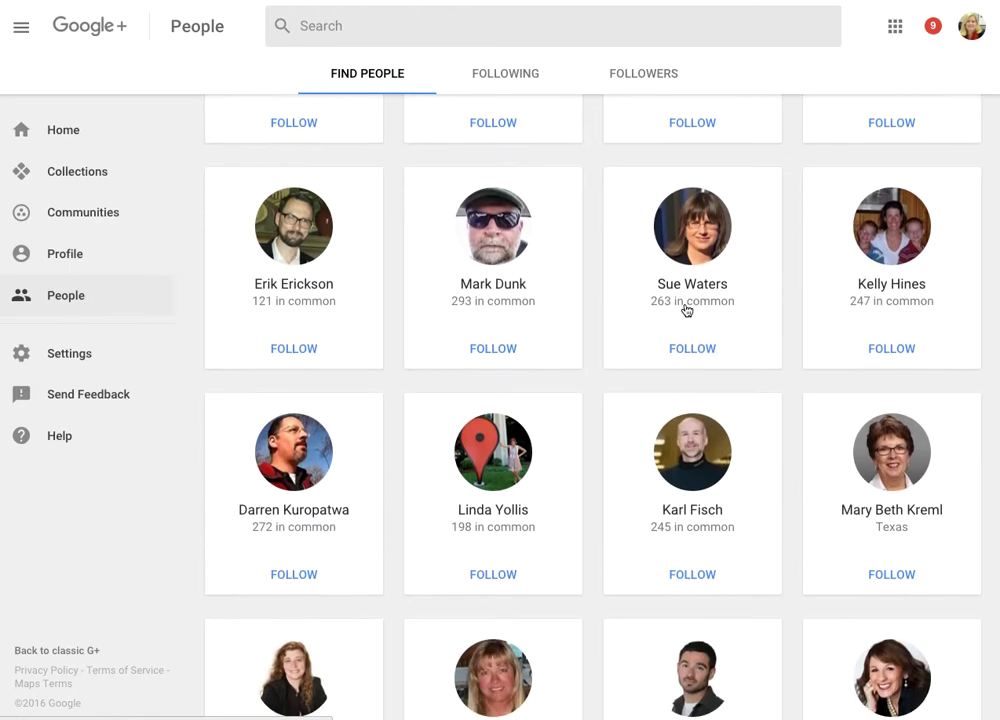
scroll(687, 310, down, 5)
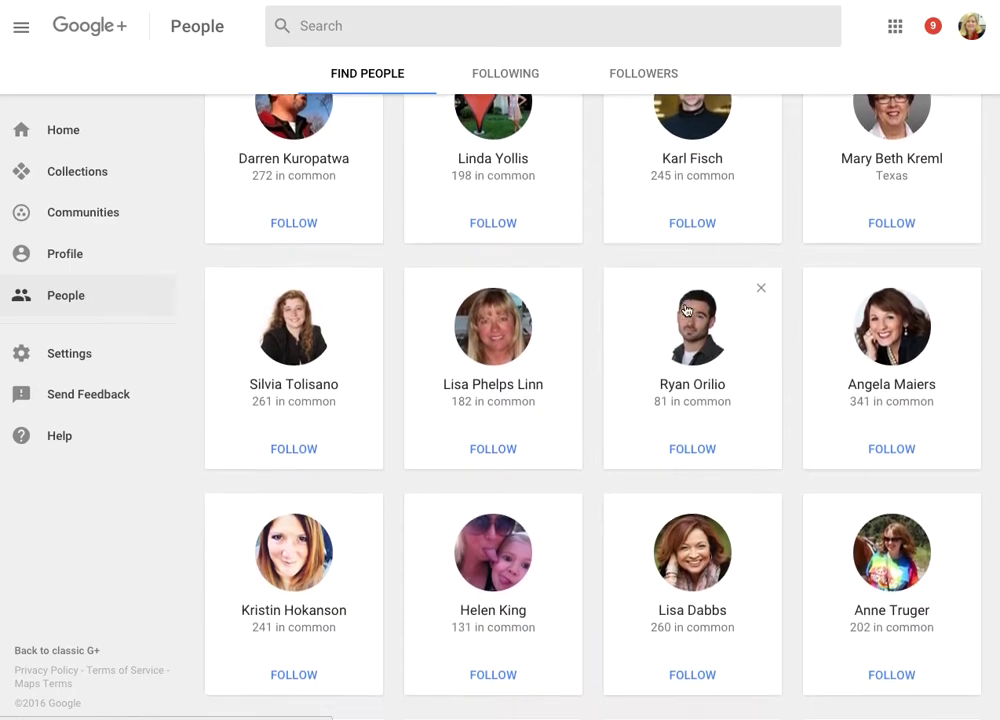
scroll(687, 310, down, 1)
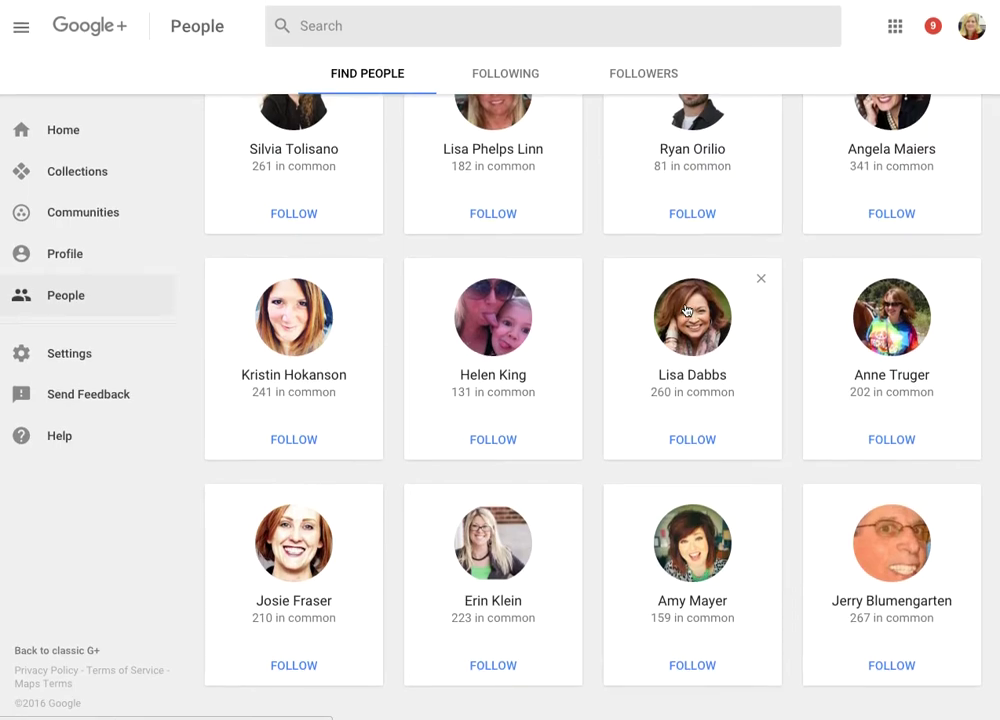
scroll(687, 310, up, 1)
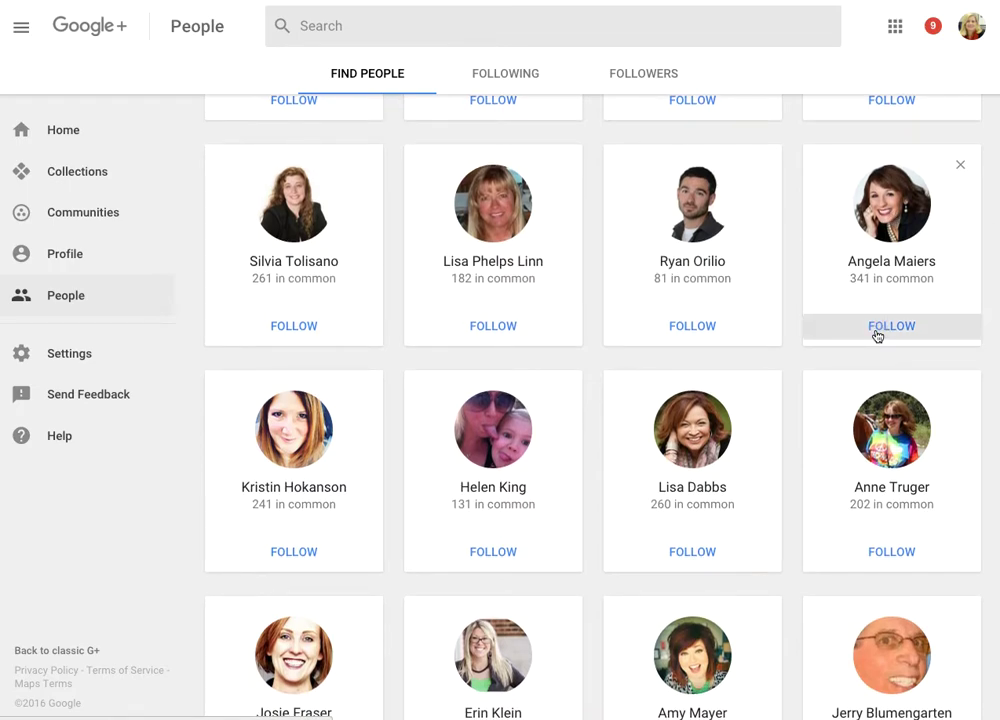
scroll(877, 336, up, 1)
Step: Search for the author of The You Matter Manifesto by name and open the first matching profile
click(509, 18)
scroll(590, 400, down, 8)
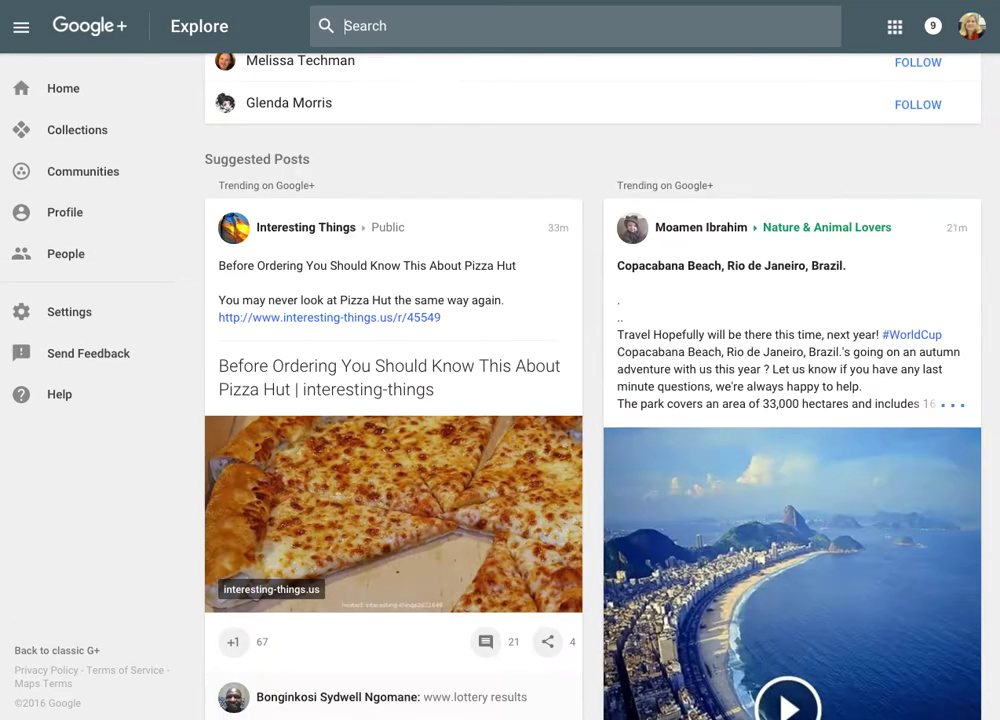
text(angela ma)
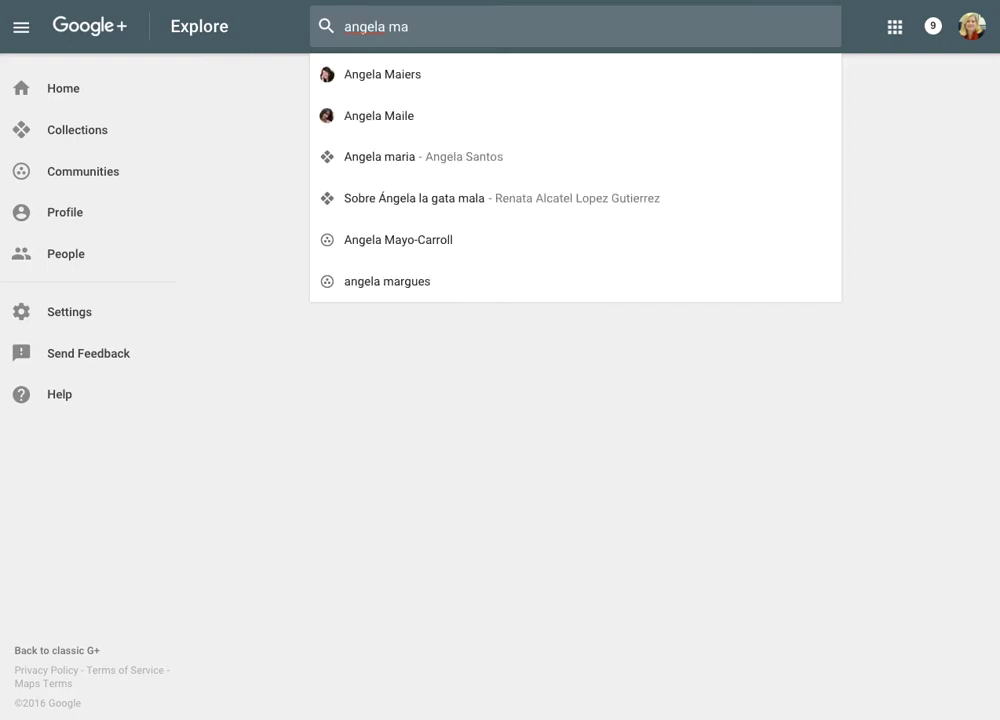
click(368, 75)
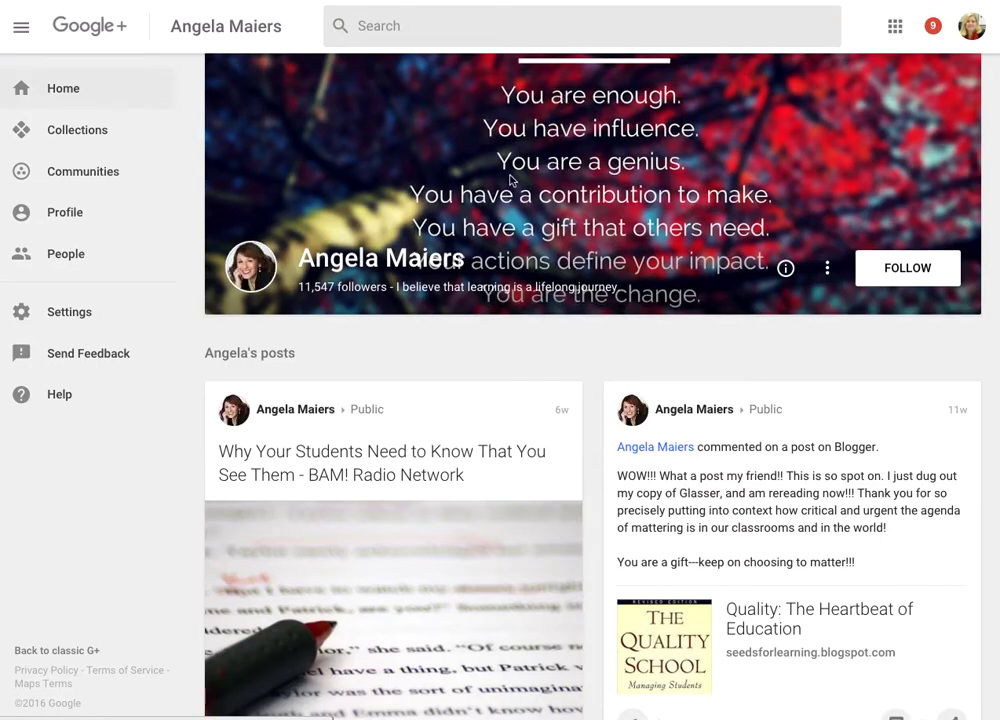
Step: Look through the posts on The You Matter Manifesto author's profile and follow the author
scroll(566, 402, down, 6)
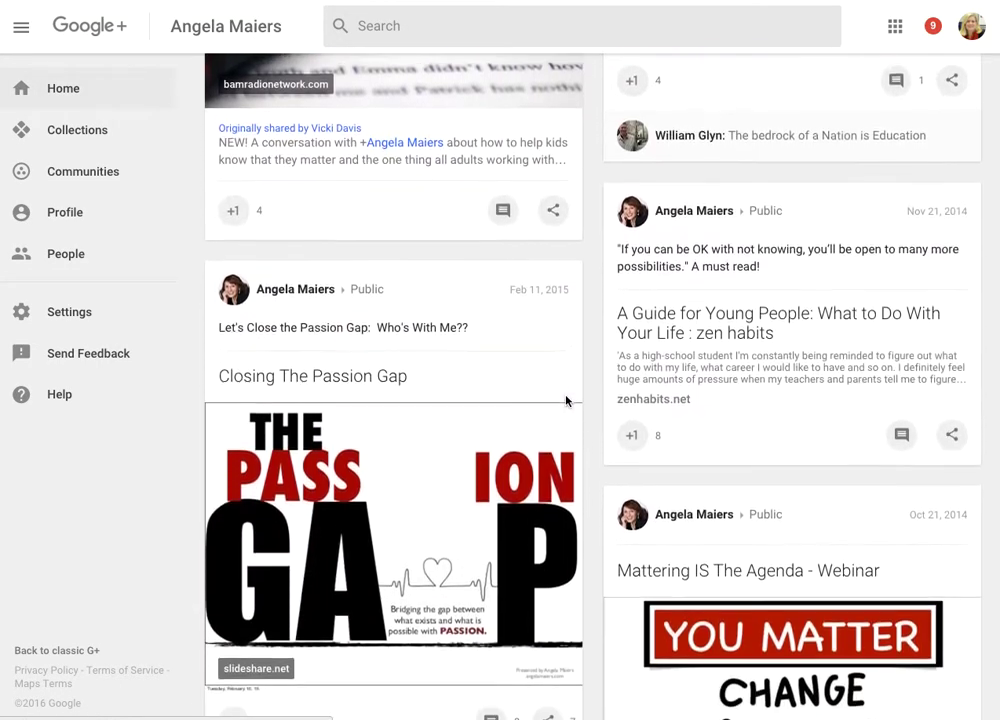
scroll(568, 402, down, 3)
scroll(569, 402, up, 9)
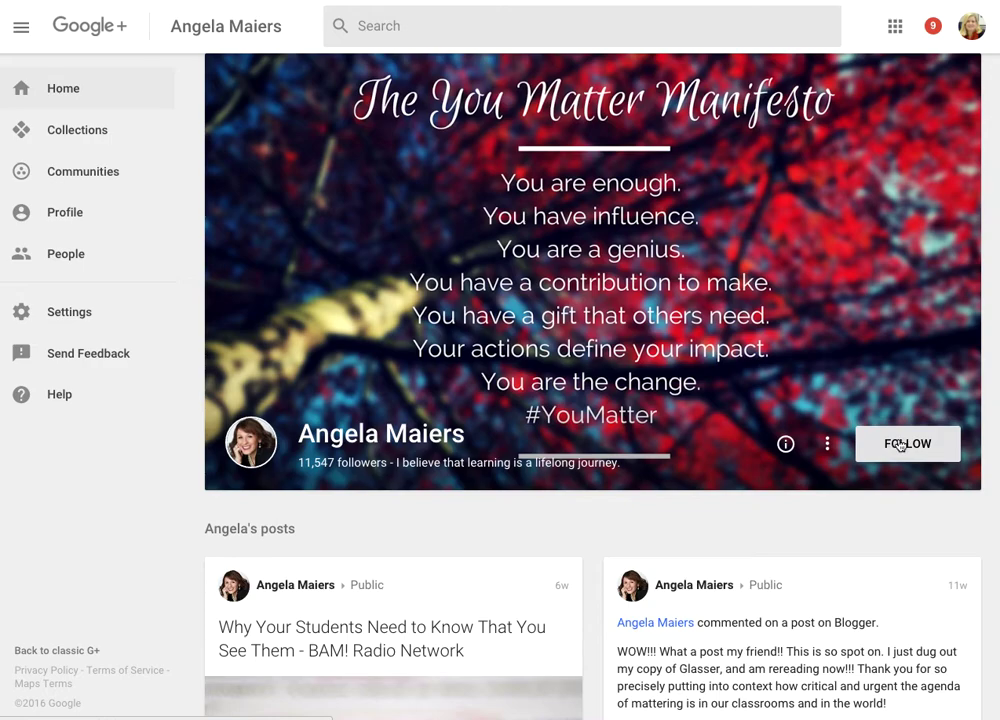
click(899, 445)
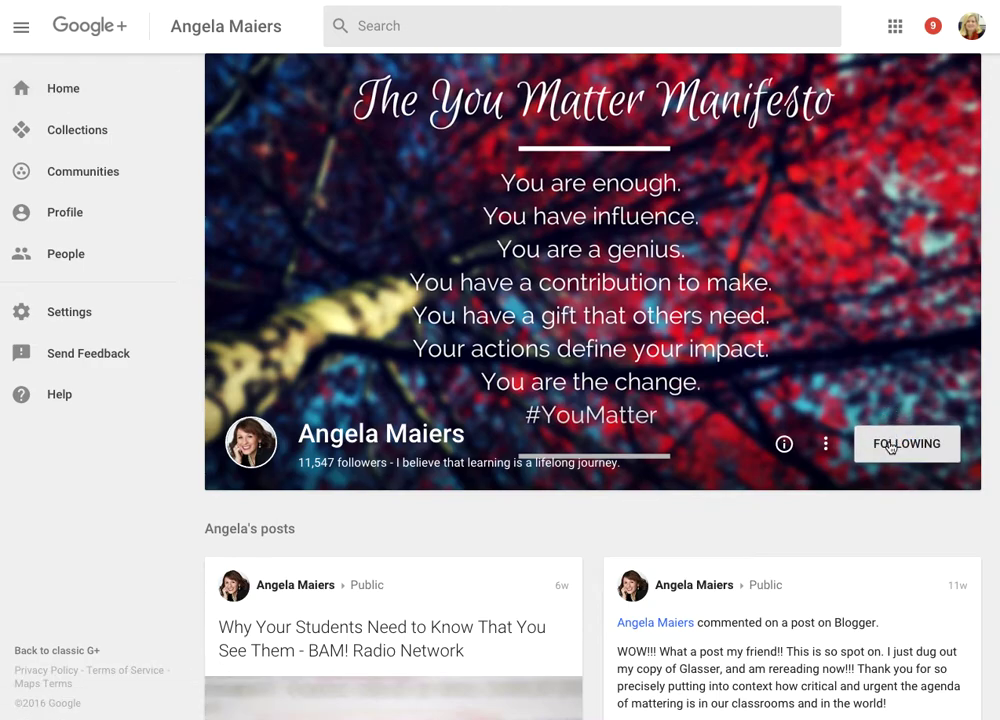
Step: Review the available circles for the newly followed author and add the author to the Professional circle as well
click(889, 445)
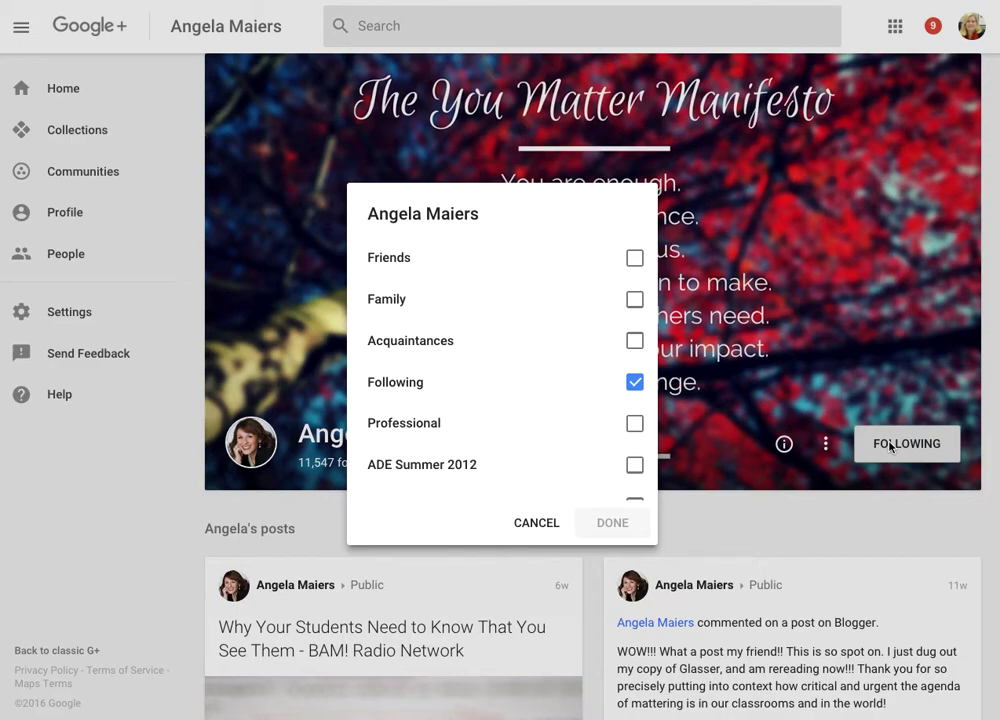
scroll(558, 384, down, 2)
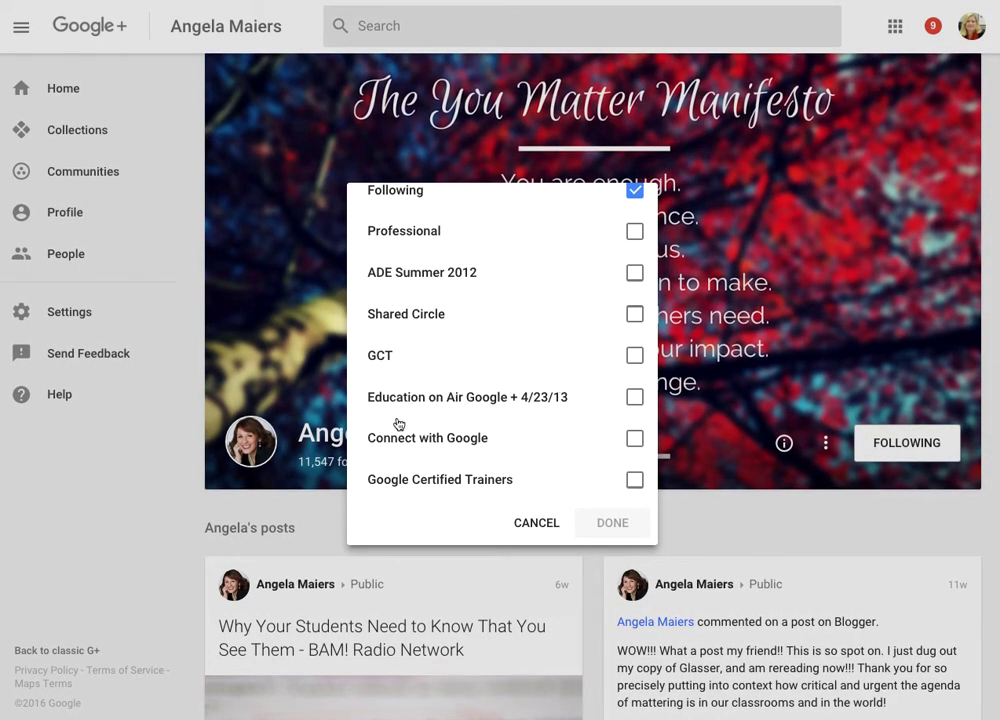
scroll(440, 300, up, 3)
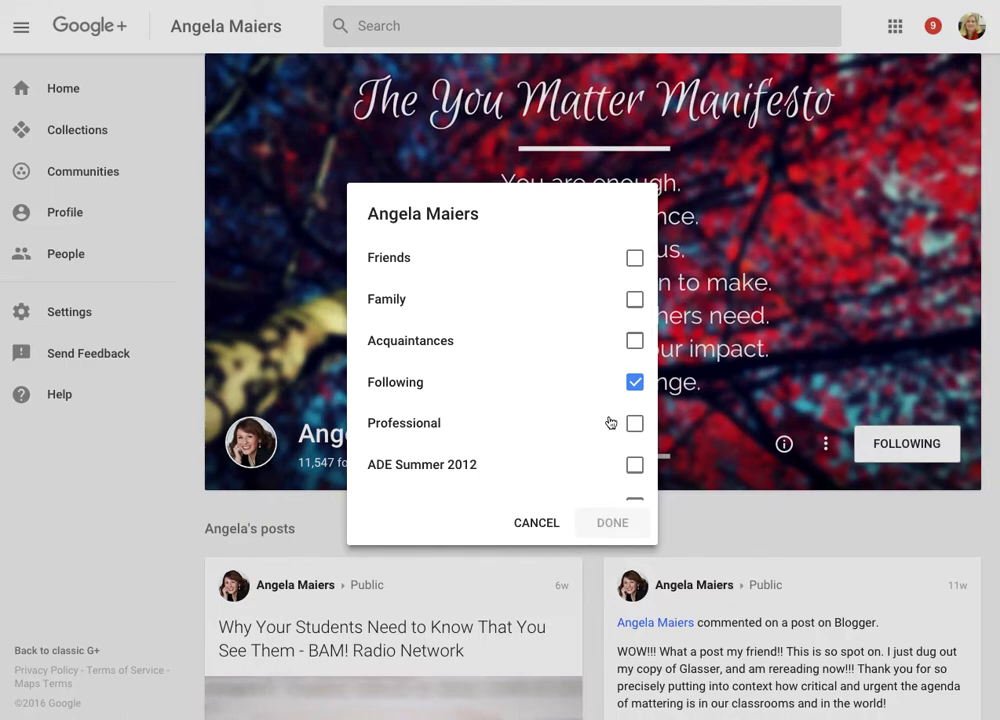
scroll(591, 319, down, 3)
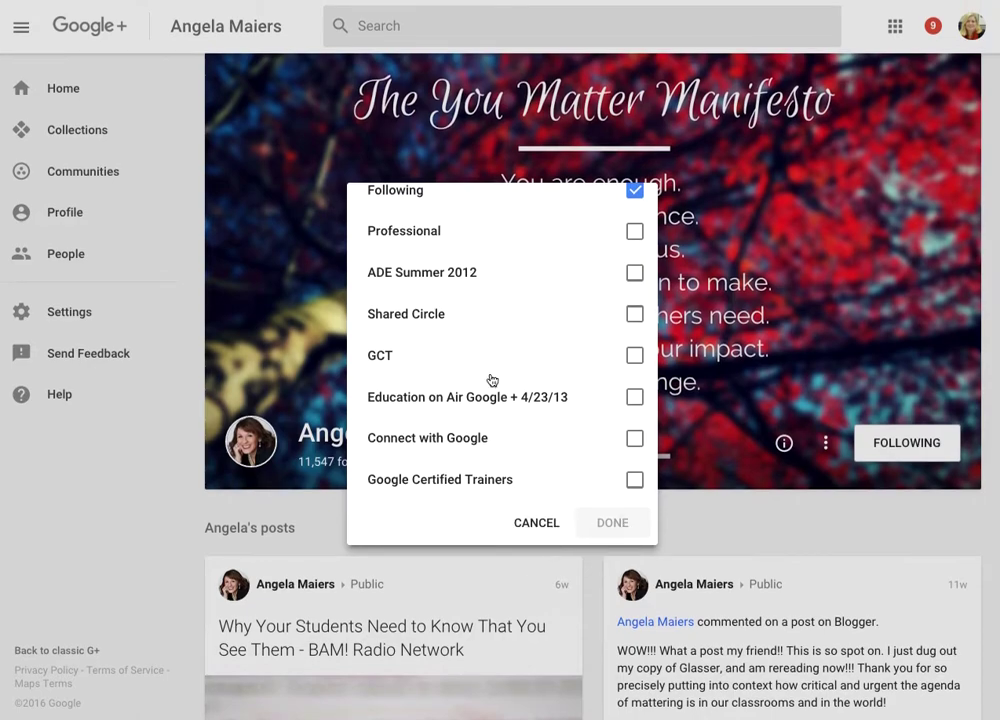
scroll(491, 378, up, 3)
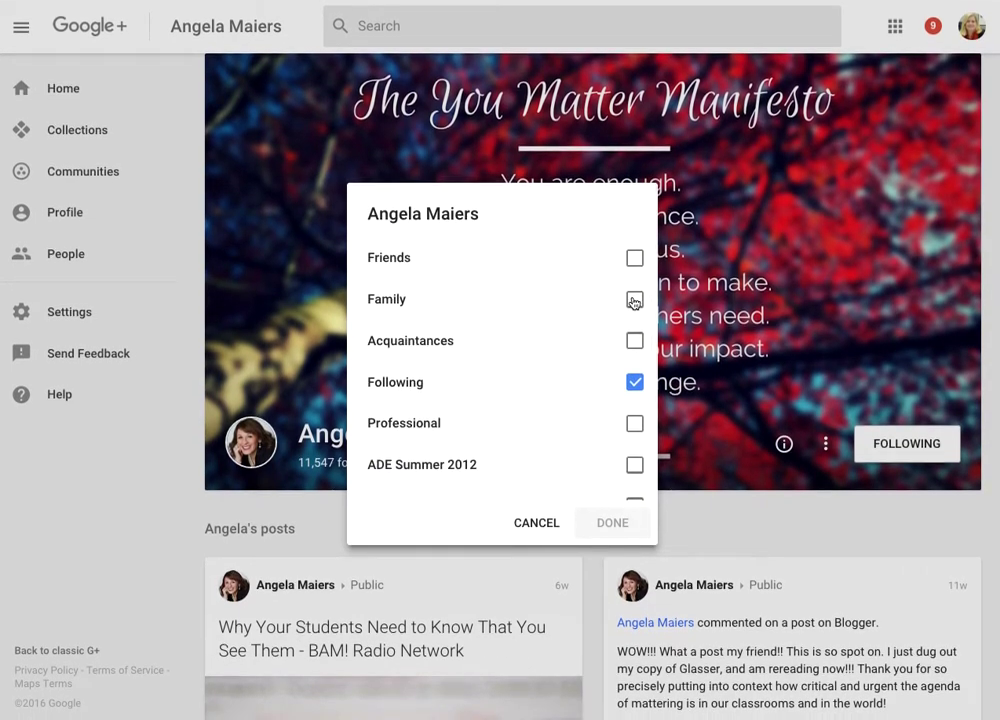
click(634, 423)
click(610, 523)
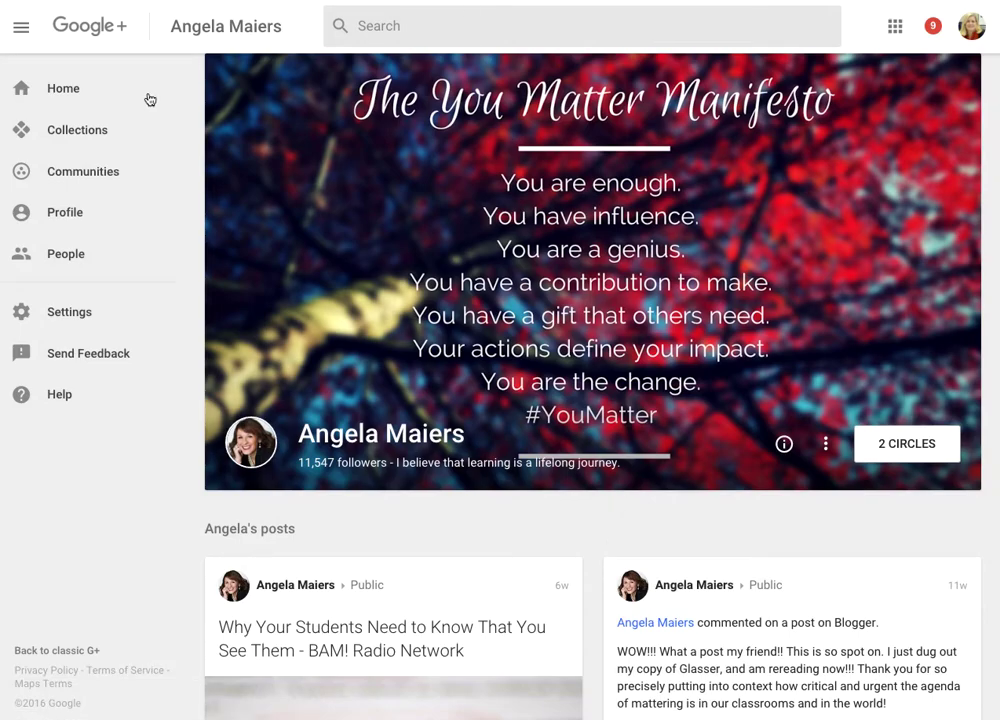
Step: Review the people you follow, check the circle memberships of the second person in the second row, and view your followers
click(35, 253)
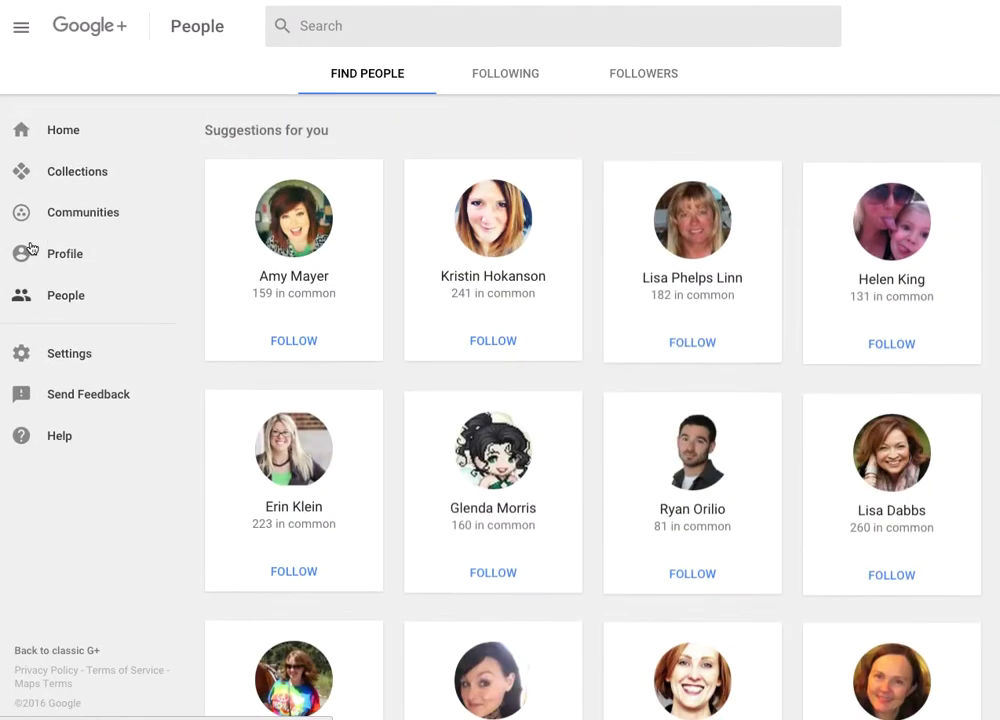
scroll(15, 250, down, 1)
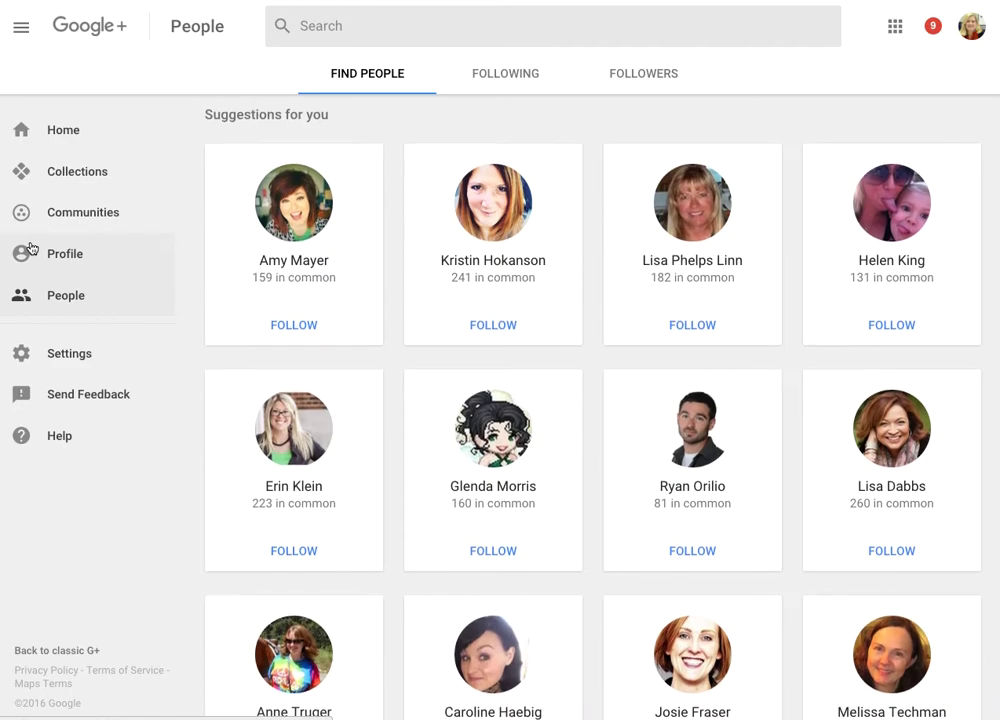
click(489, 84)
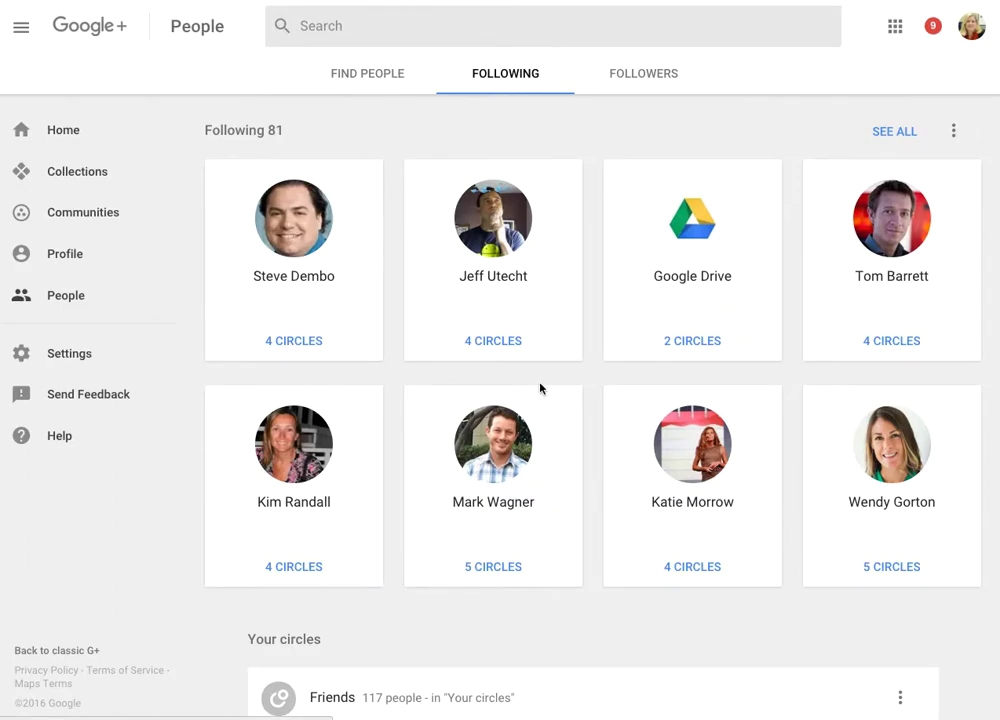
click(500, 568)
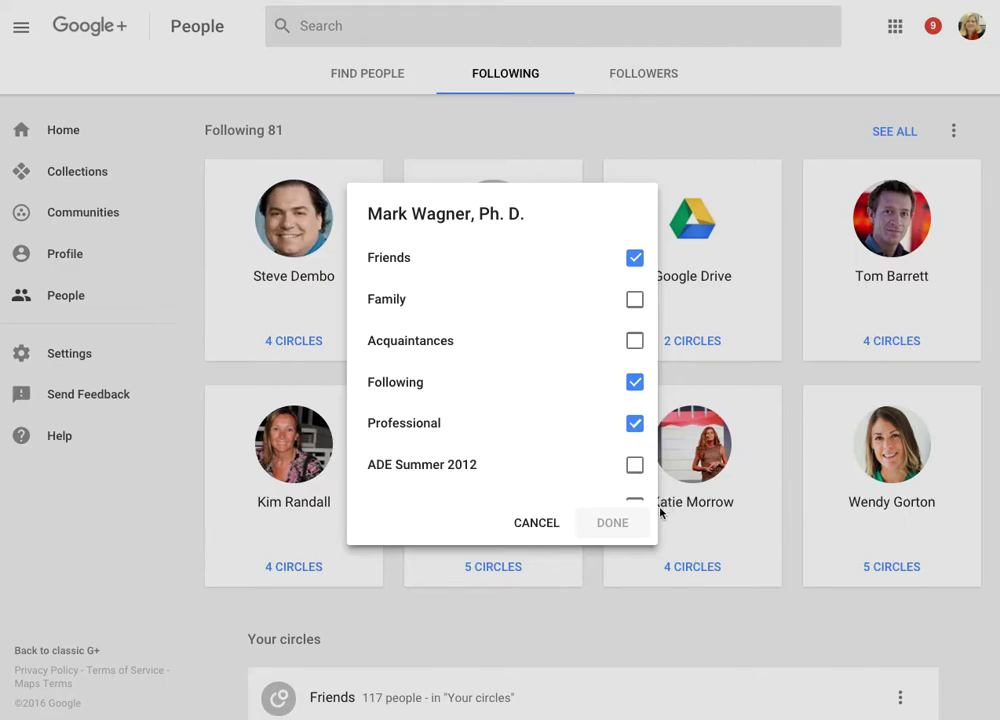
click(551, 533)
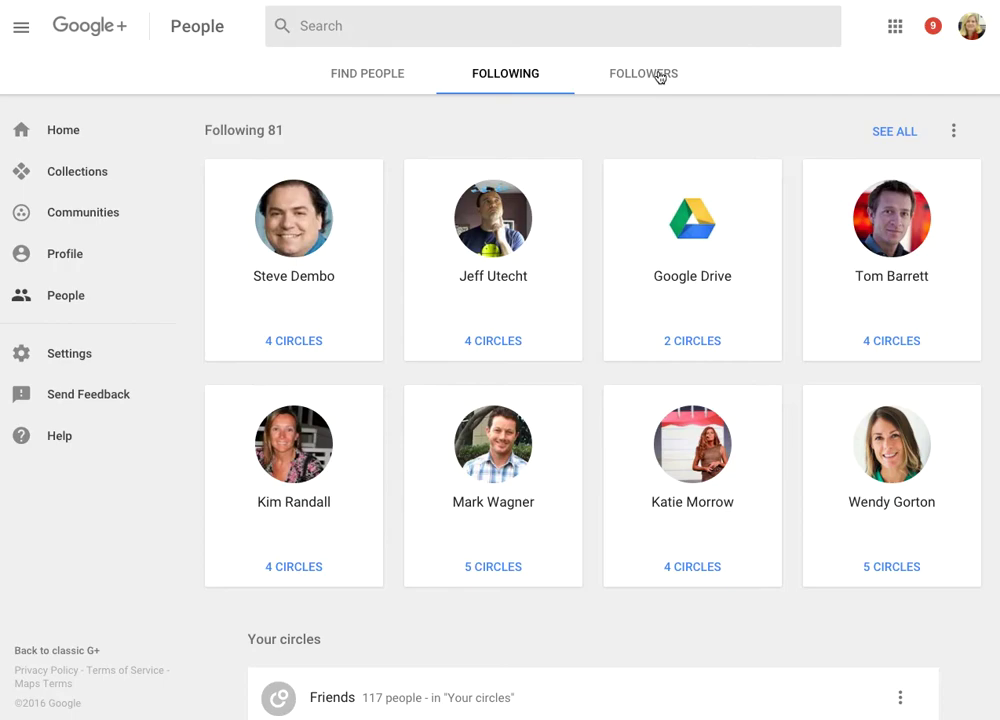
click(660, 74)
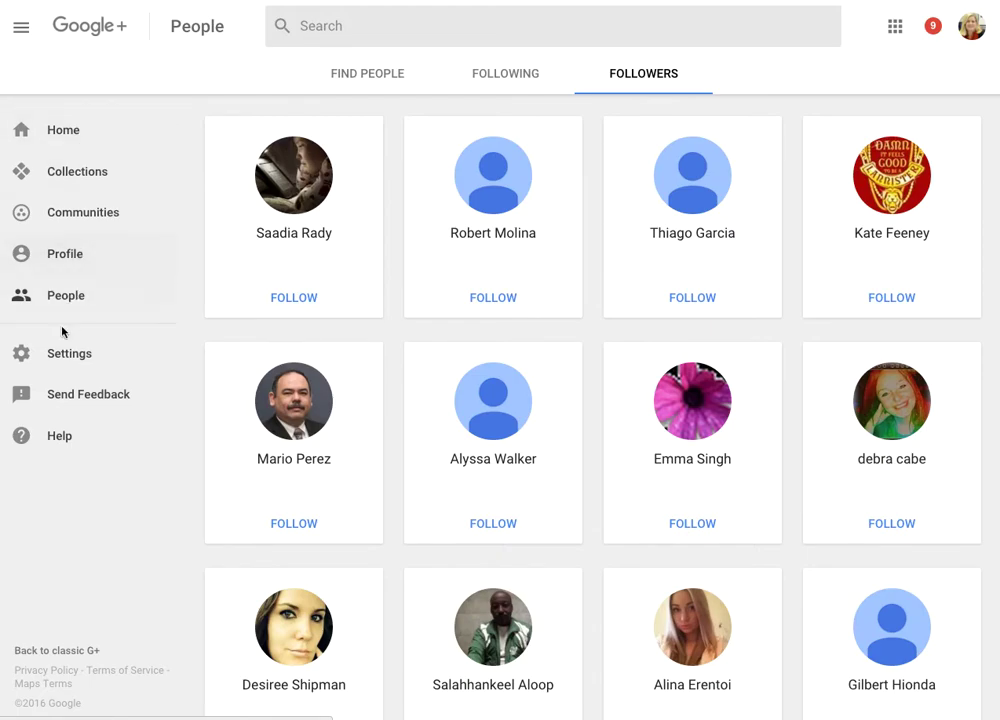
Step: Look through the Google+ settings, from General, shared photos and Profile down to Location Sharing, Advanced Settings and Account
click(62, 358)
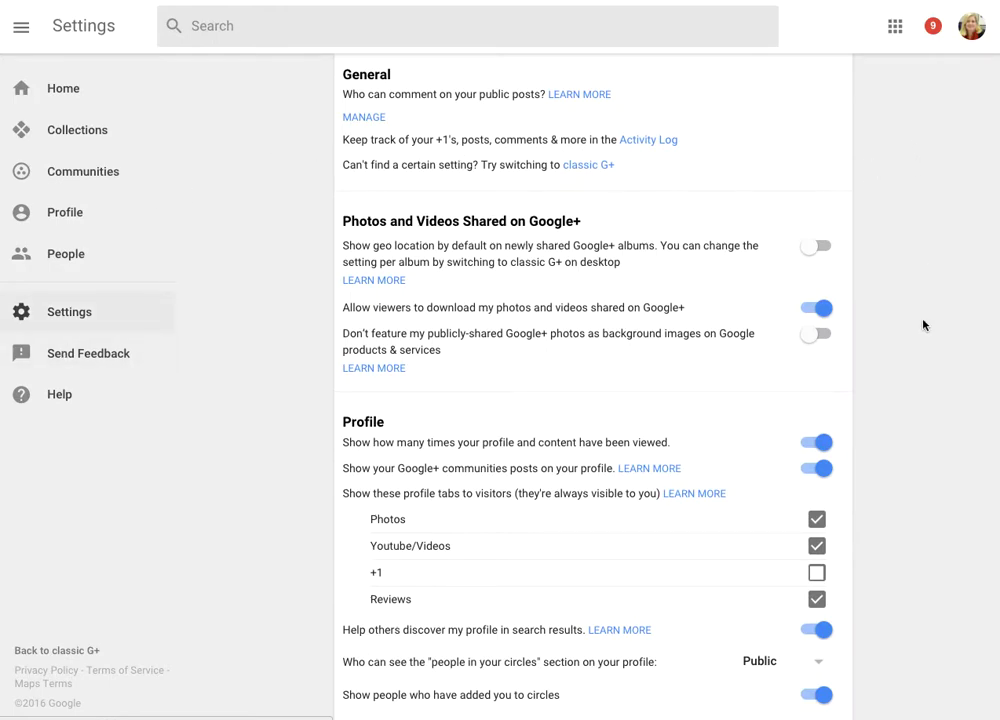
scroll(923, 325, down, 6)
scroll(923, 325, down, 4)
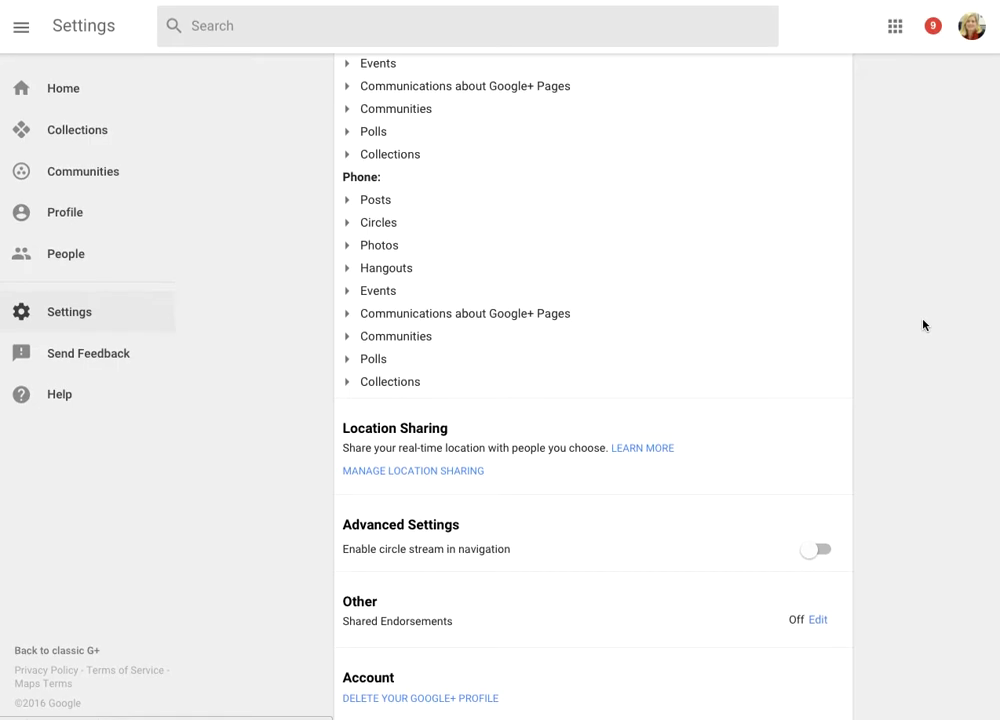
scroll(923, 325, up, 8)
scroll(923, 325, up, 2)
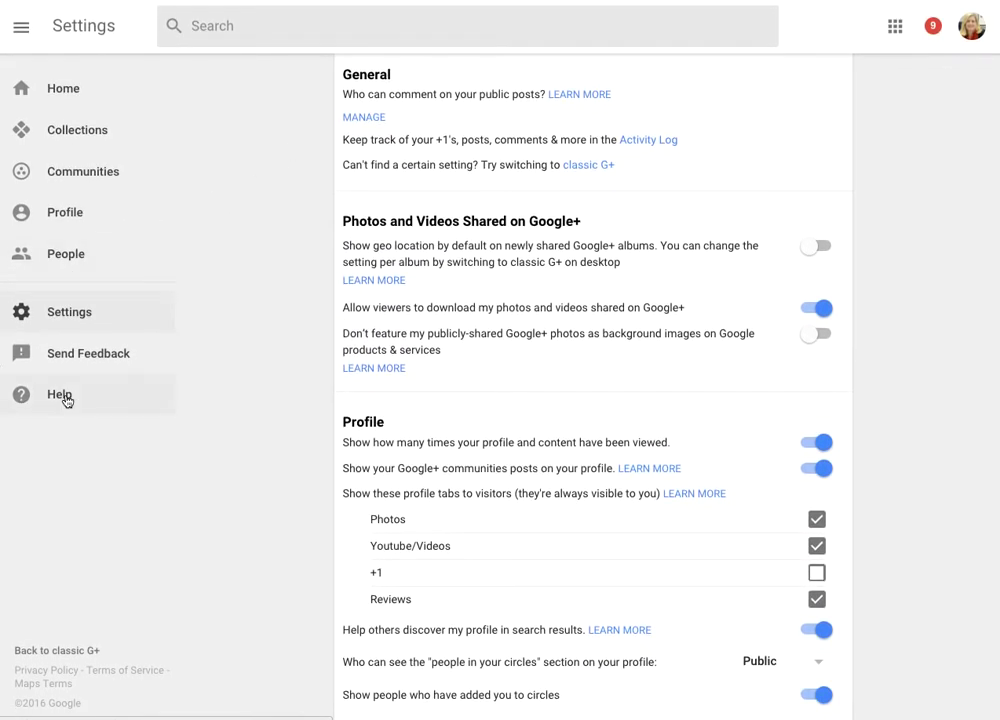
Step: Browse the recommended communities, the communities you are a member of, and your own communities
click(69, 172)
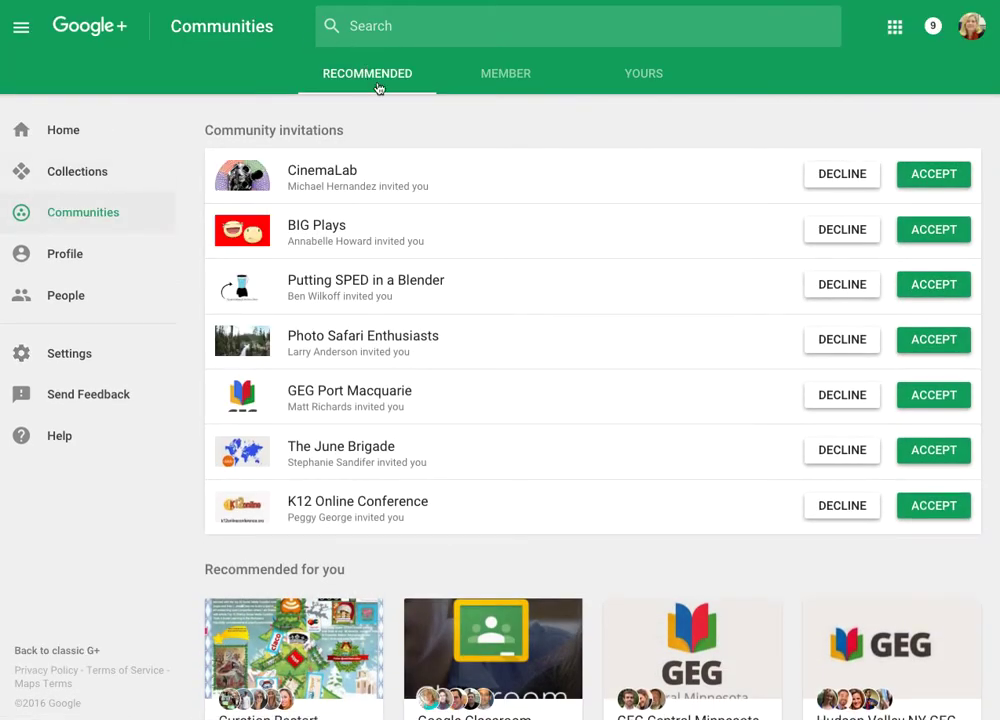
click(508, 75)
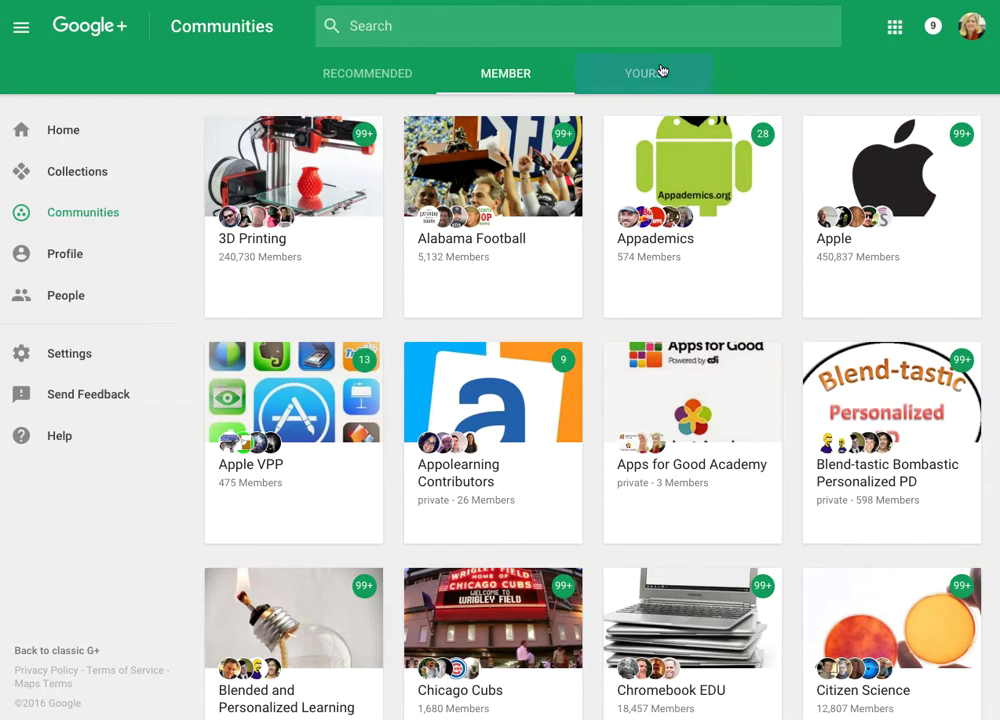
click(660, 70)
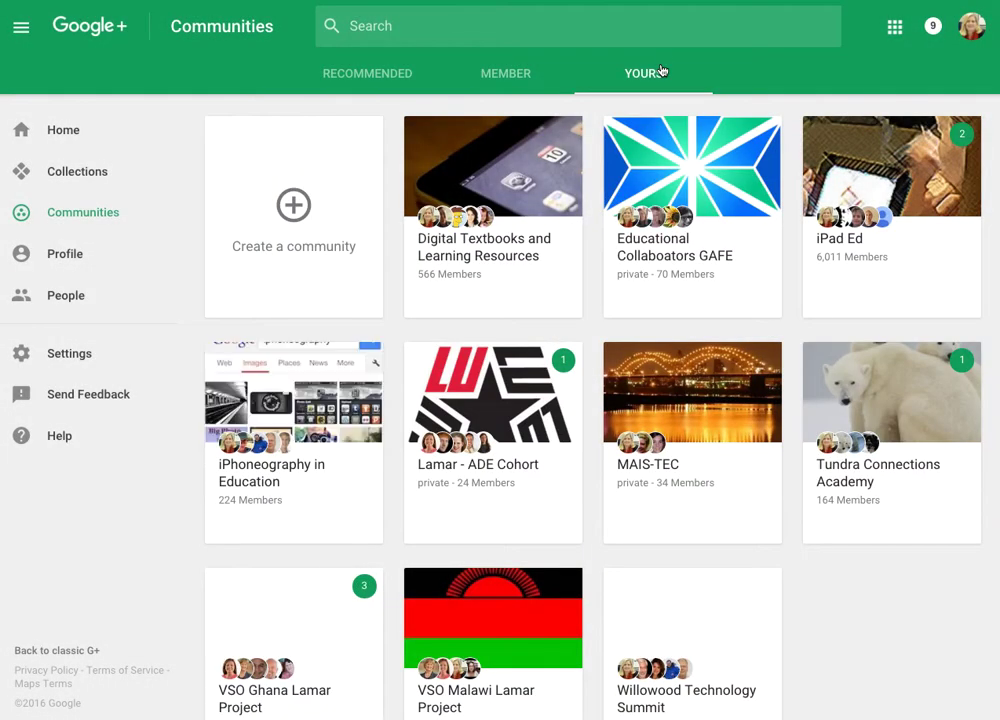
Step: Search for "denver broncos" and open the team's official Google+ page
click(547, 26)
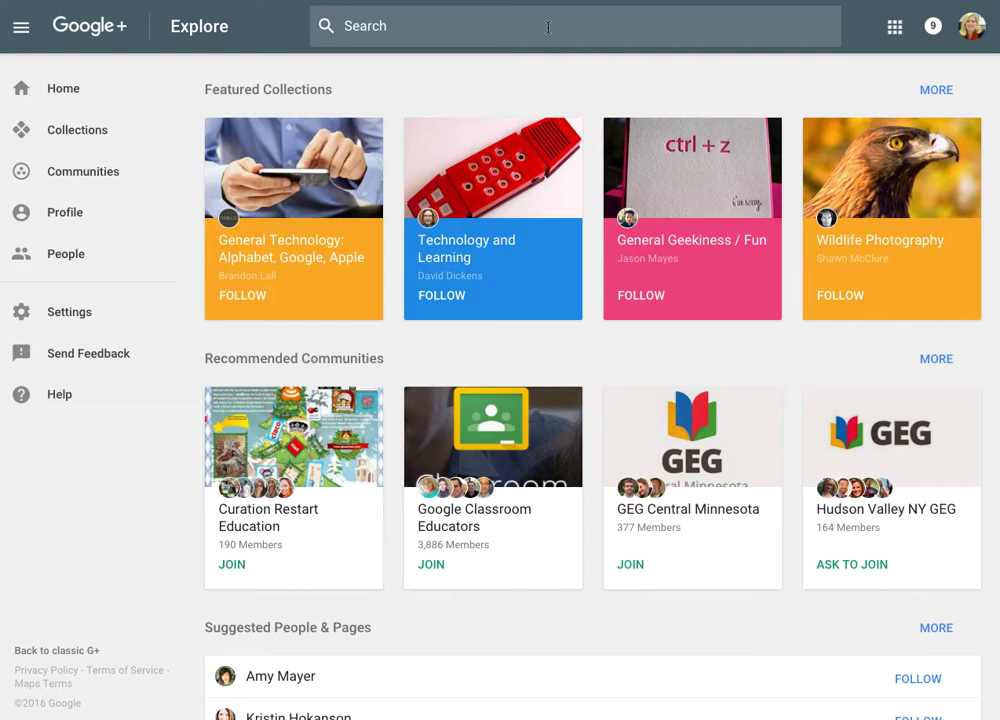
text(denver broncos)
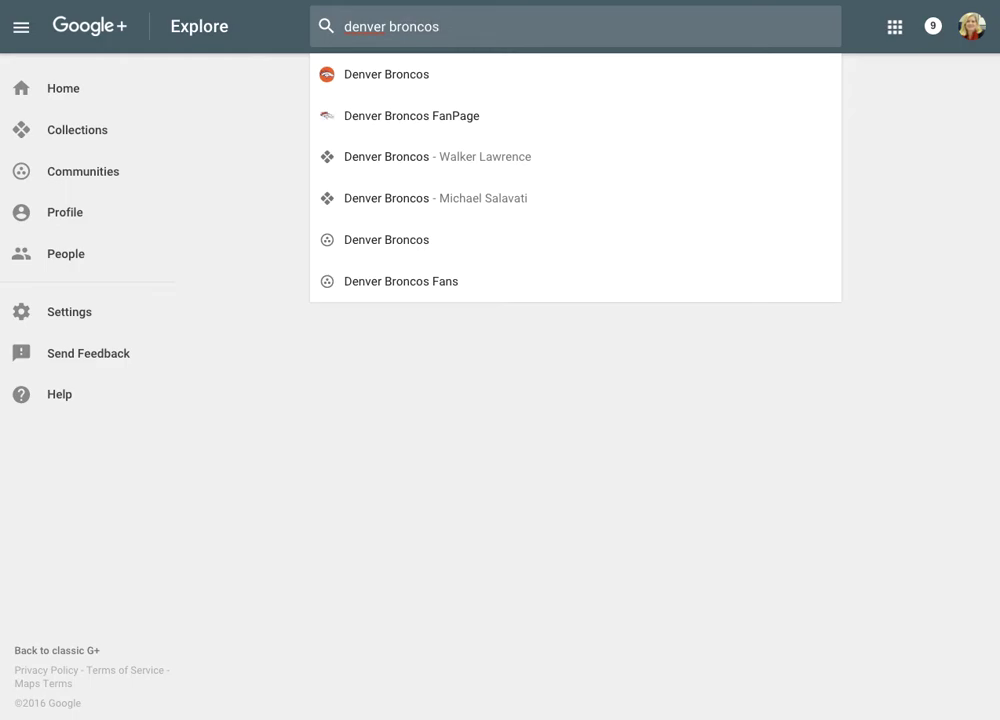
click(456, 72)
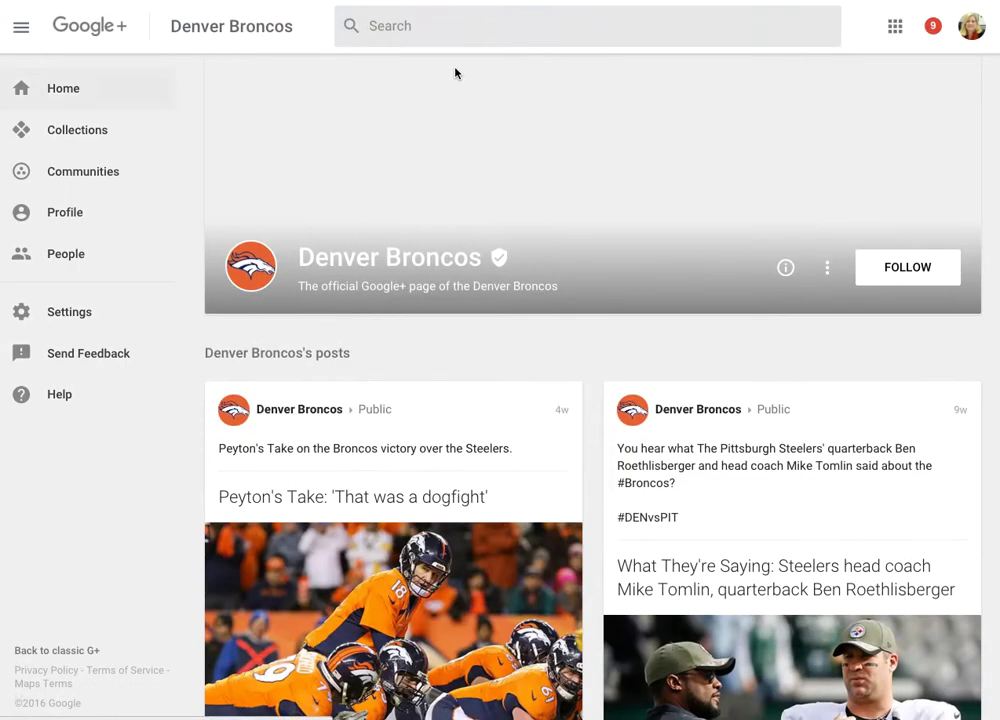
Step: Look through the posts on the Denver Broncos page and open the page's about information
scroll(471, 73, down, 1)
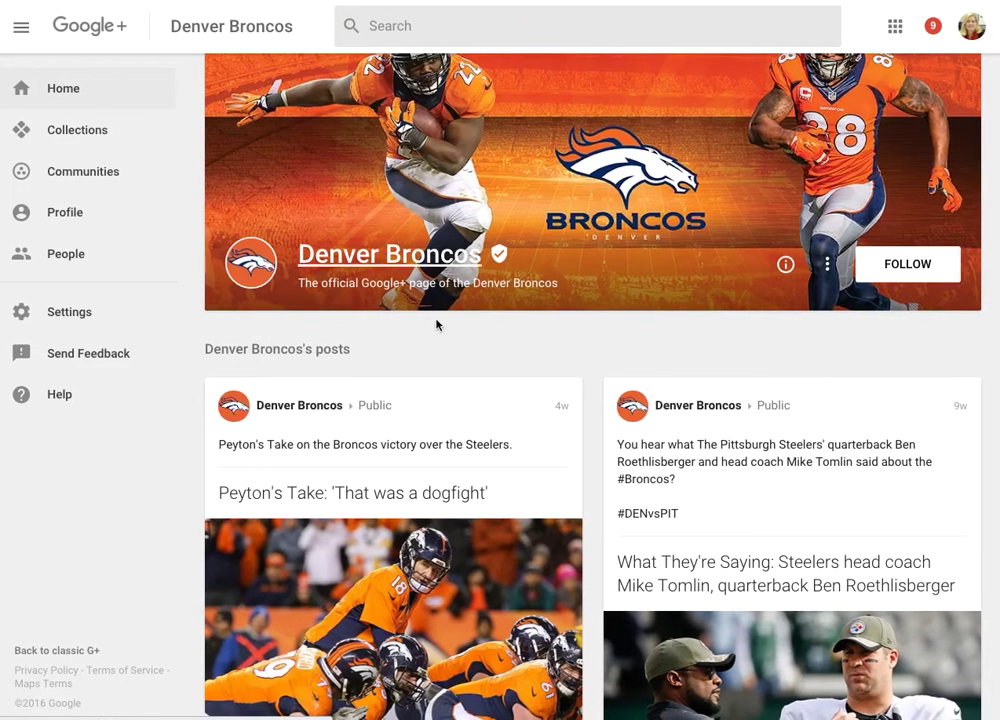
scroll(431, 311, down, 8)
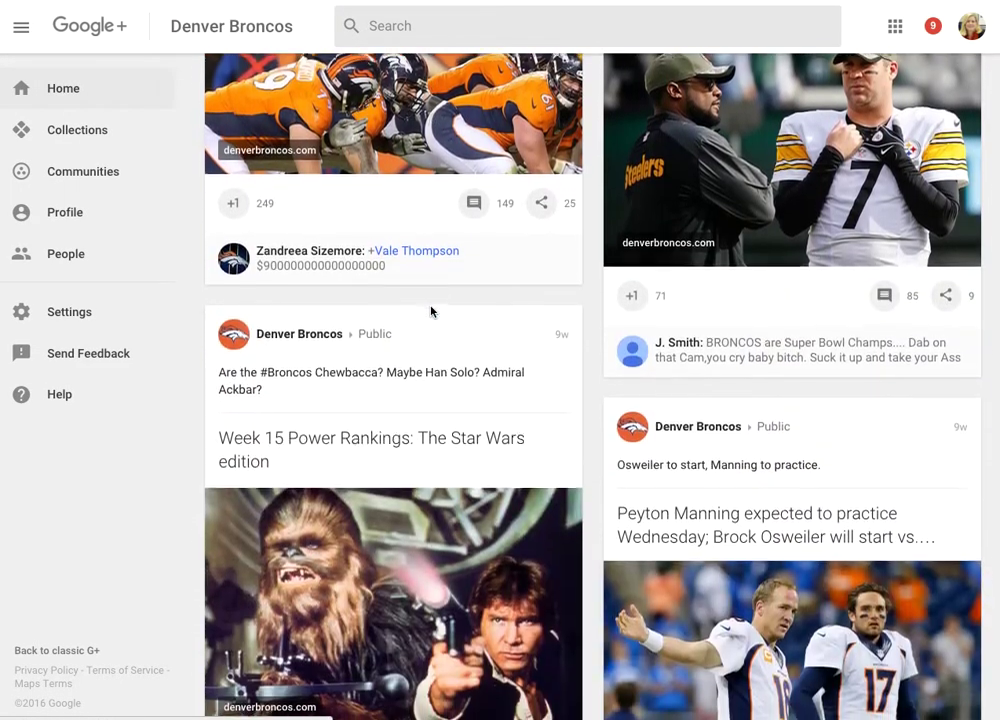
scroll(431, 311, down, 5)
scroll(431, 311, up, 12)
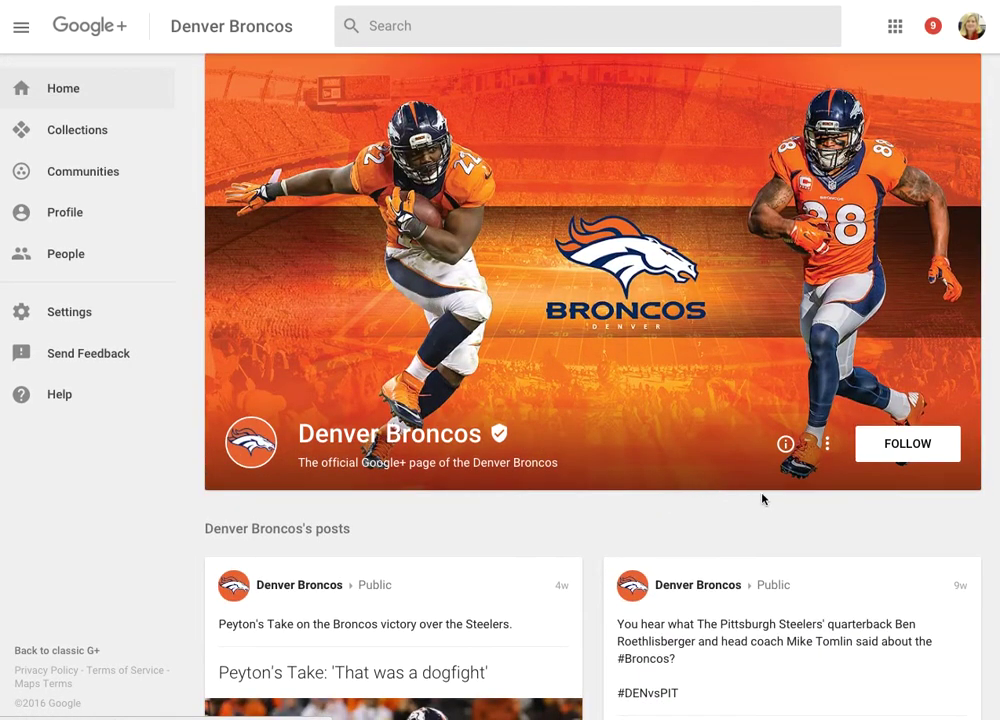
scroll(762, 499, down, 4)
scroll(762, 499, down, 2)
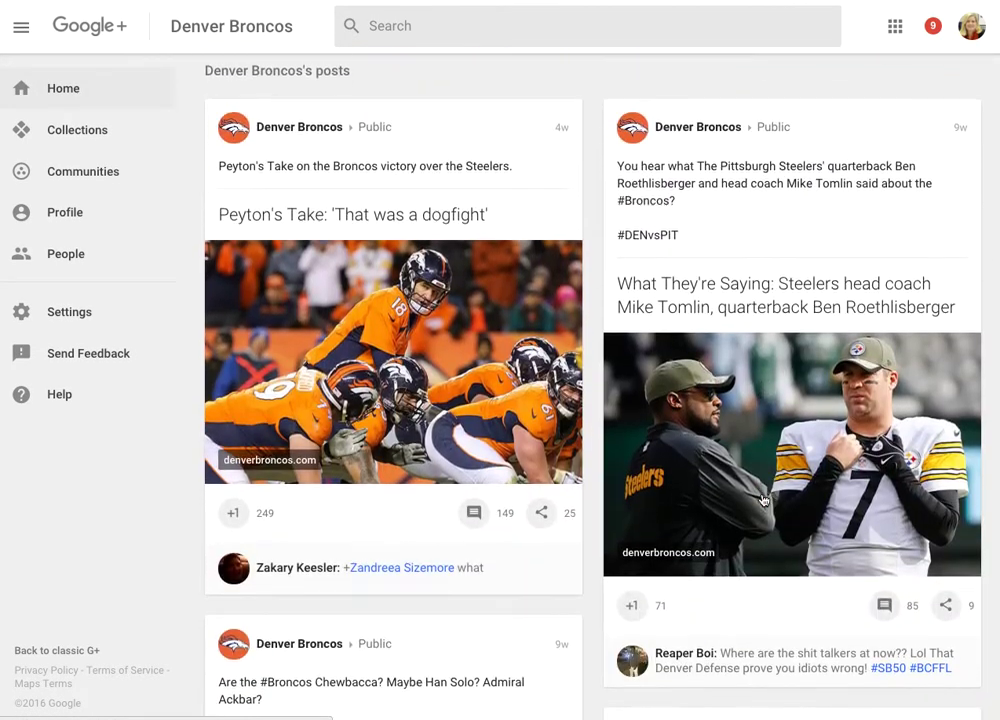
scroll(762, 499, up, 1)
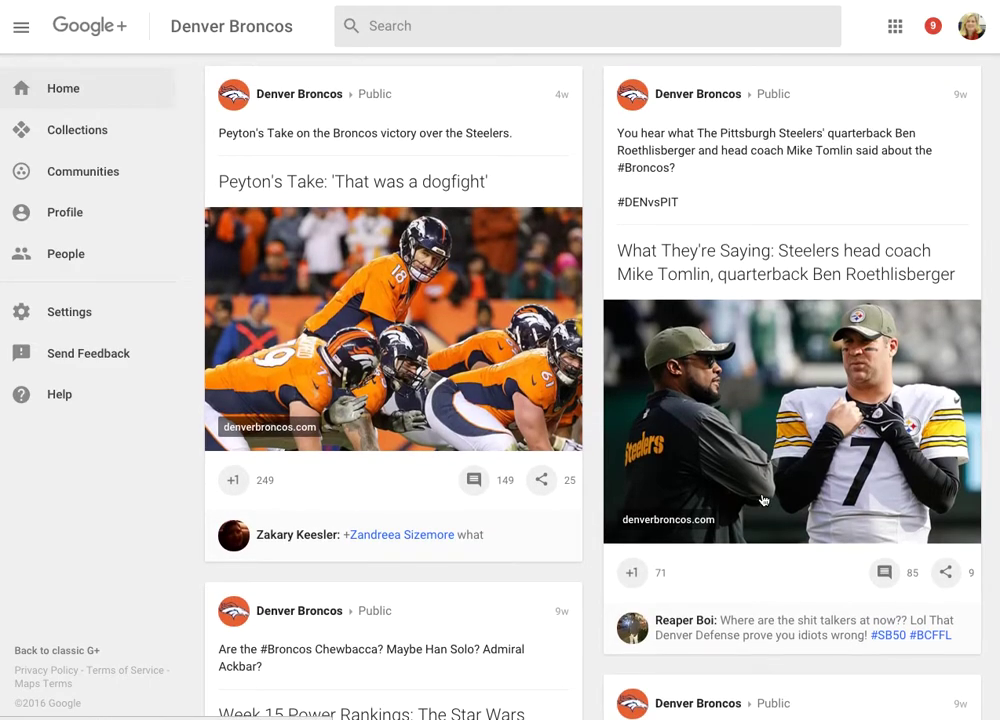
scroll(762, 499, down, 10)
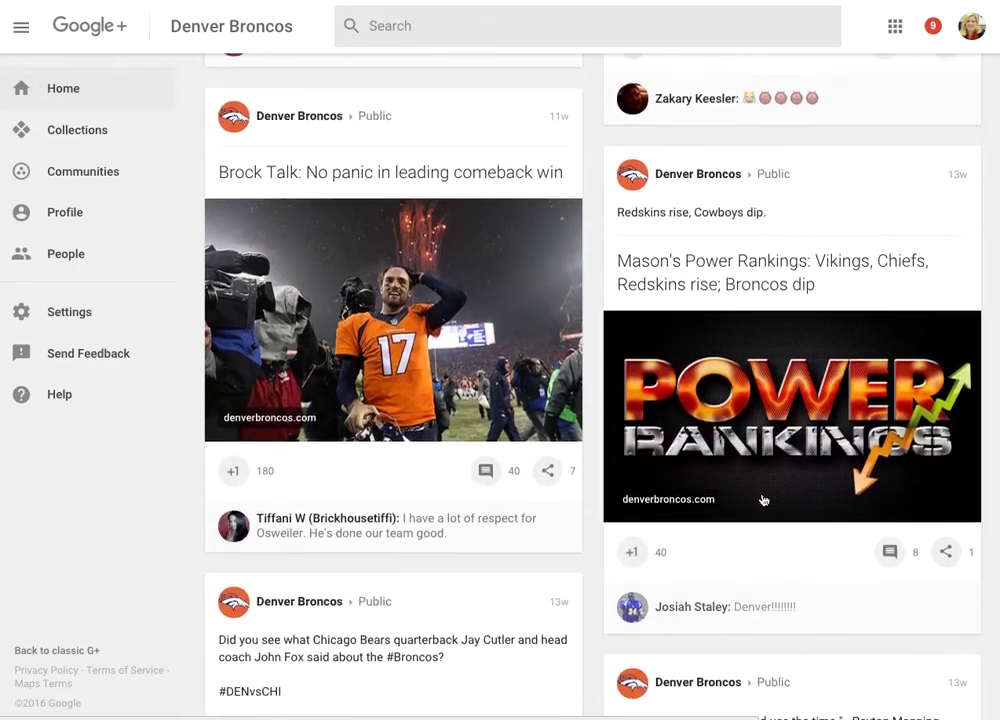
scroll(762, 499, down, 7)
scroll(762, 499, up, 10)
scroll(762, 499, up, 10)
scroll(781, 283, up, 3)
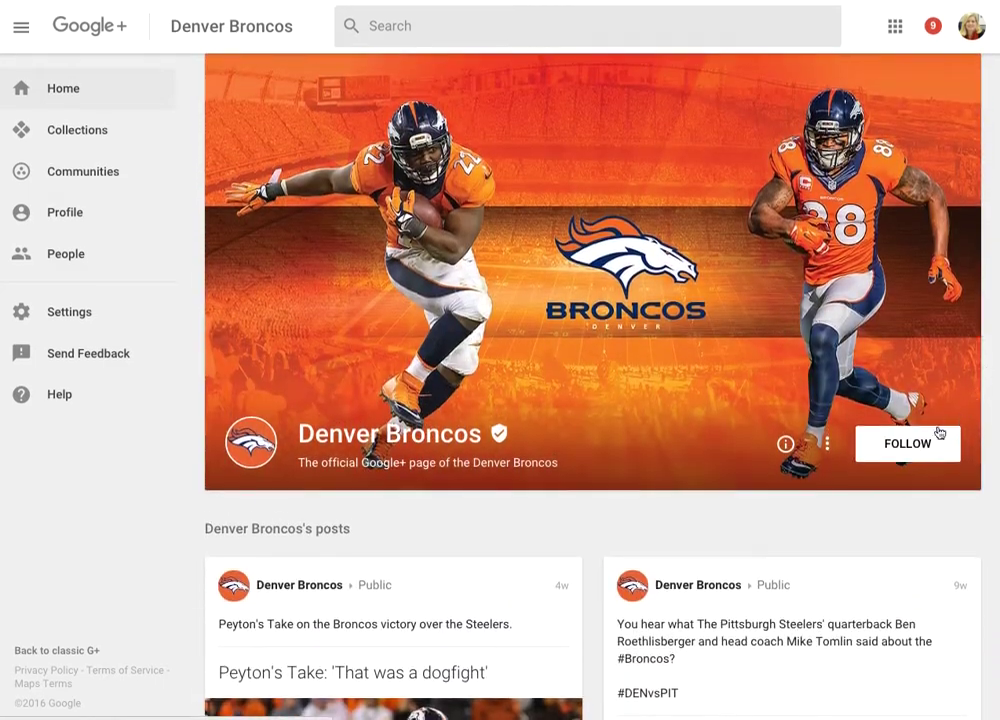
click(794, 450)
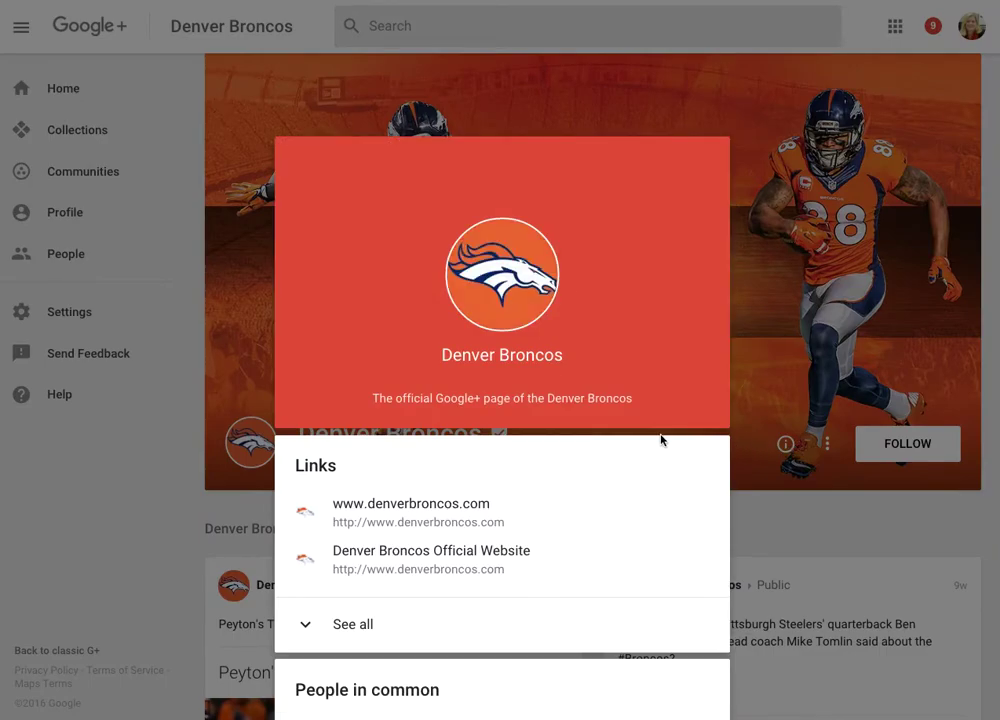
Step: Look through the Denver Broncos page's links, people in common and contact information, and view the options for blocking, muting or reporting it
scroll(658, 440, down, 4)
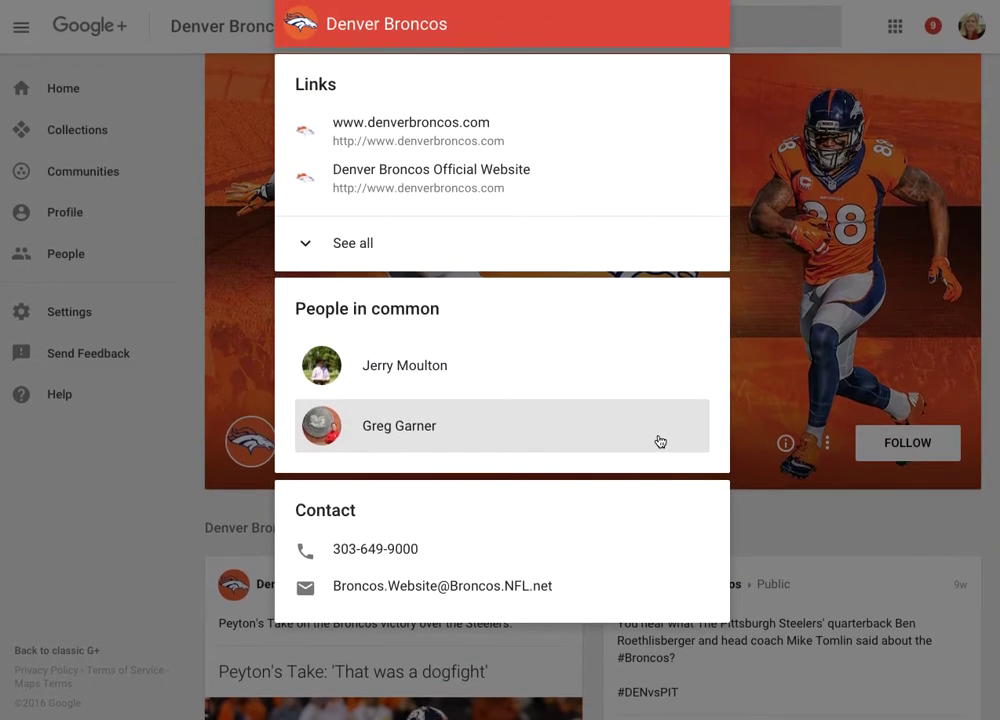
scroll(660, 441, up, 4)
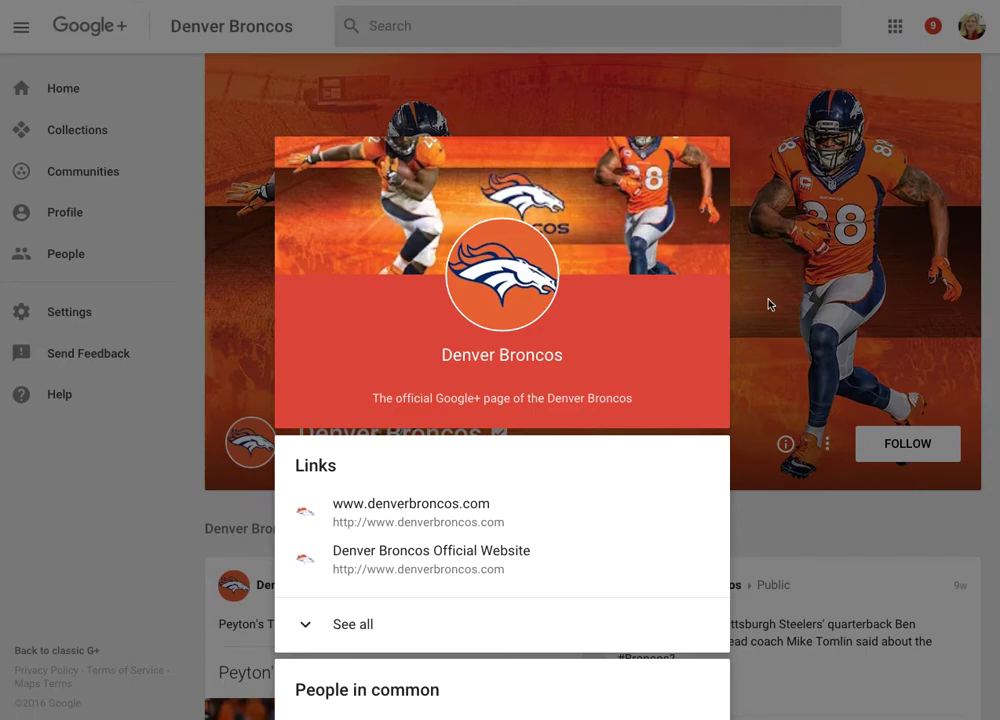
click(787, 311)
click(827, 443)
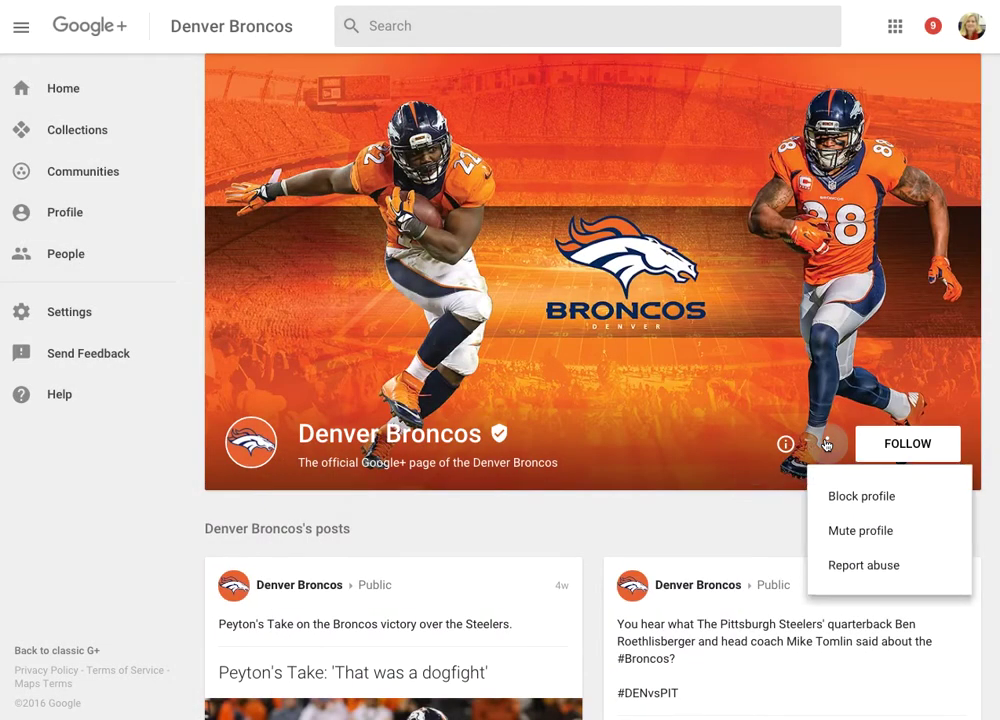
click(613, 353)
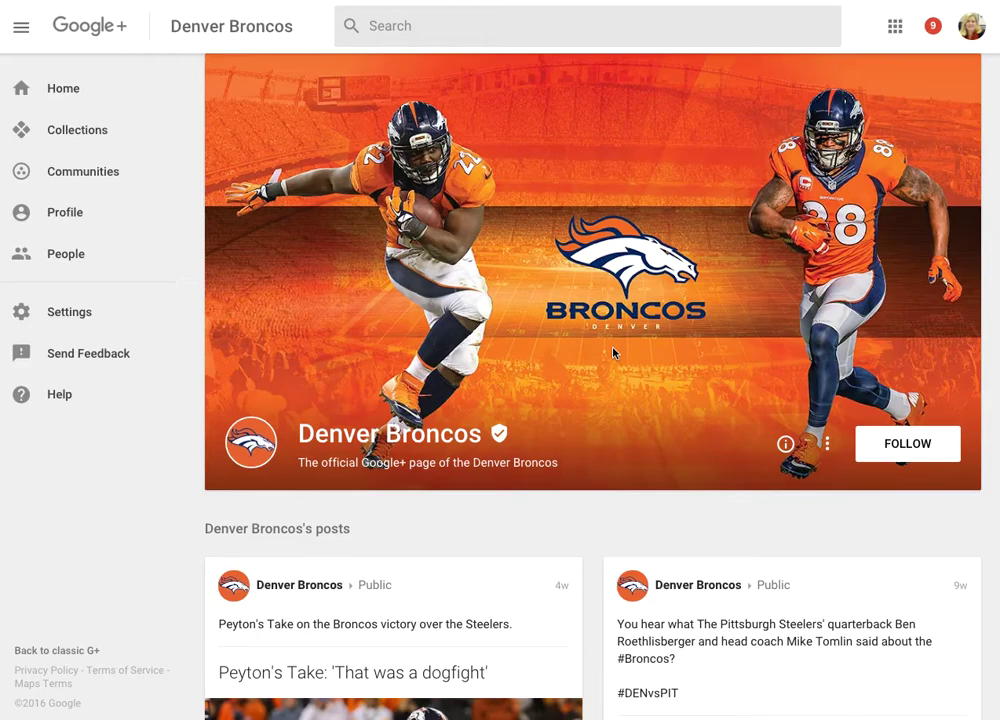
Step: Browse your own and the recommended communities, and join the Scratch Programming for Beginners community
click(109, 175)
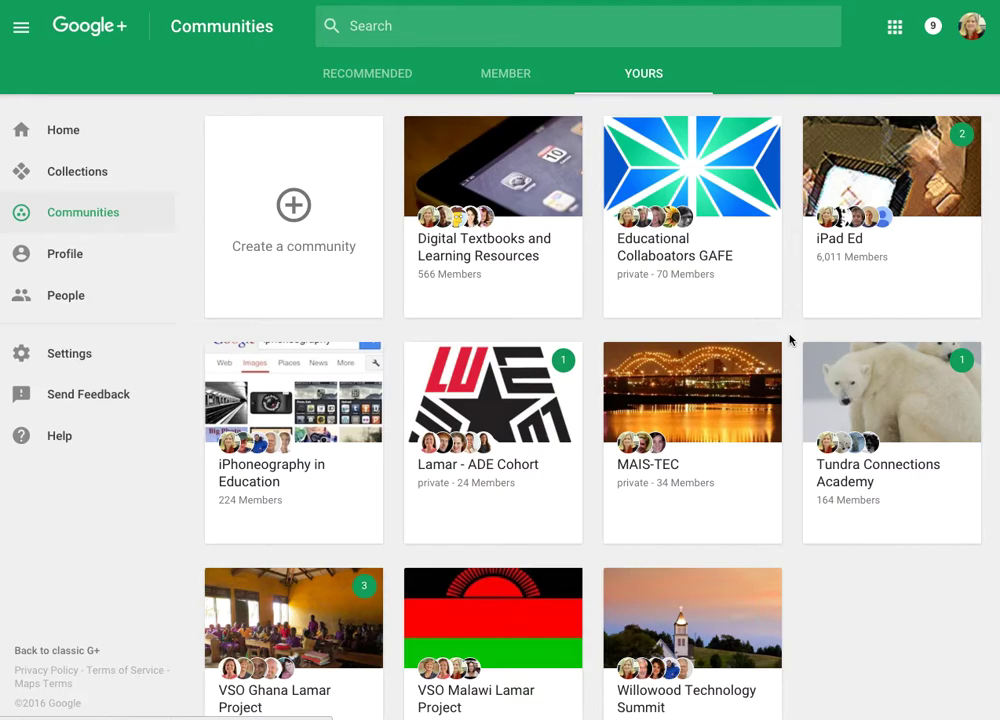
scroll(775, 345, down, 1)
scroll(758, 353, up, 1)
click(351, 74)
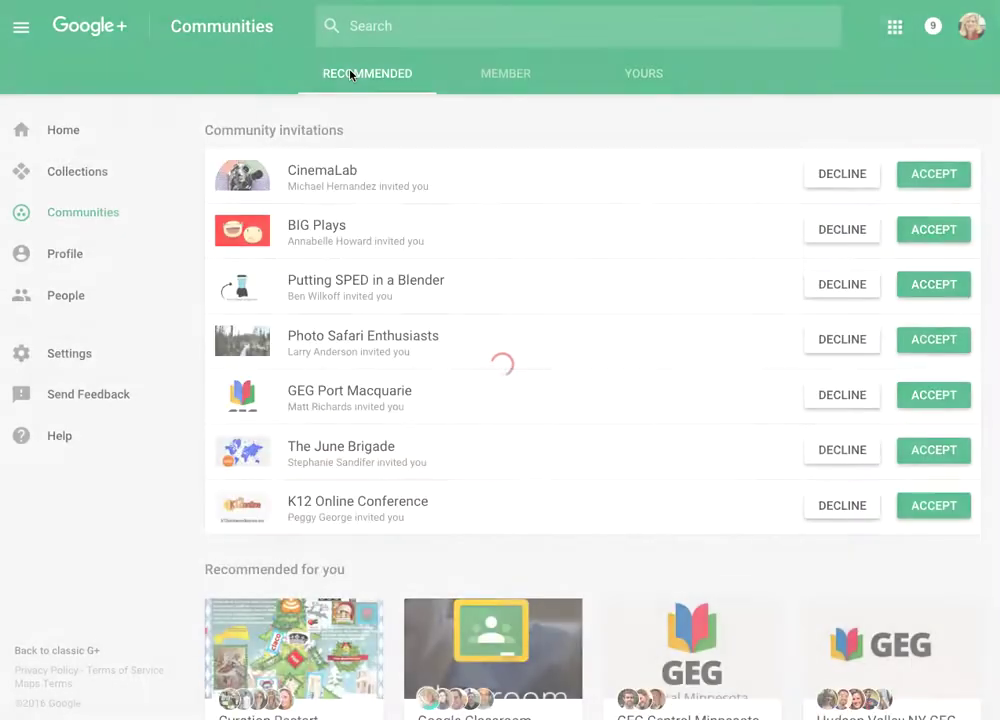
scroll(462, 255, down, 2)
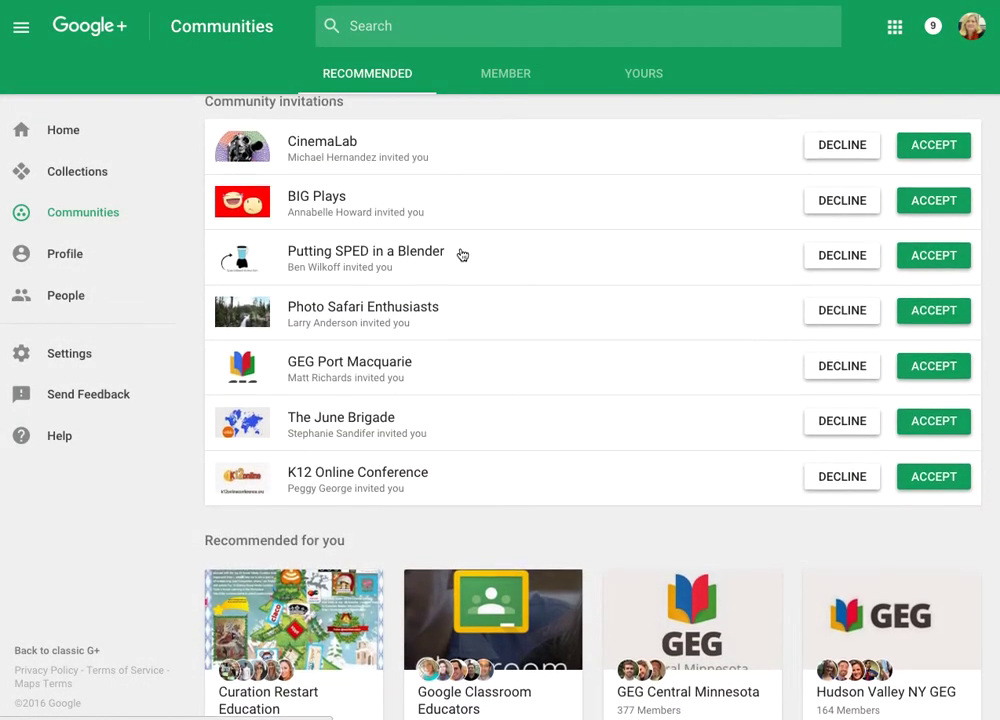
scroll(462, 255, up, 2)
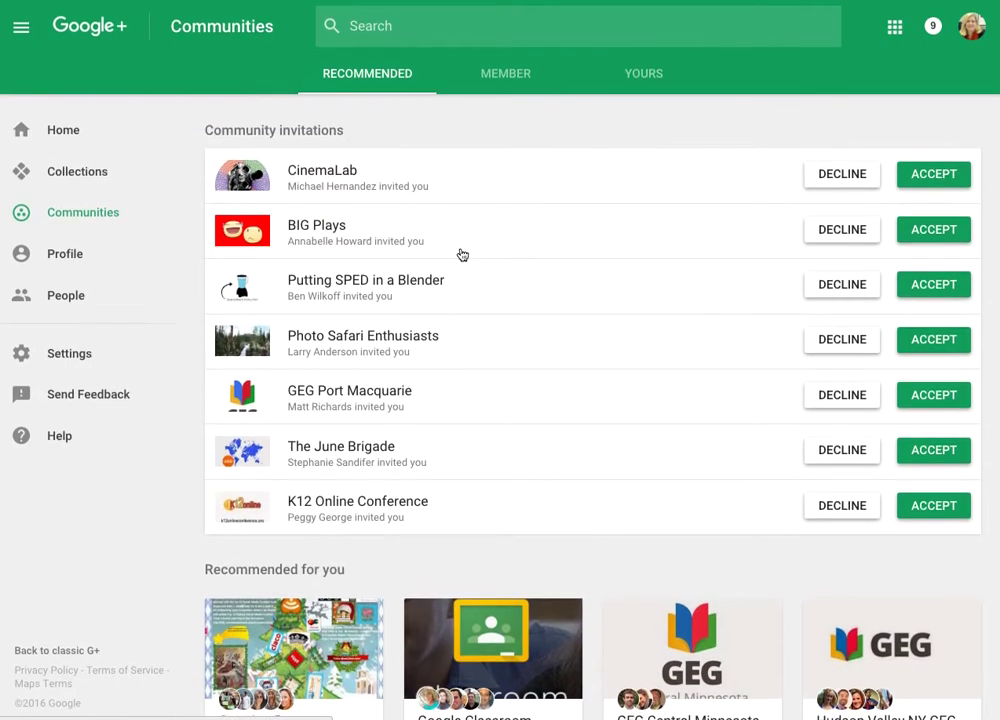
scroll(462, 377, down, 10)
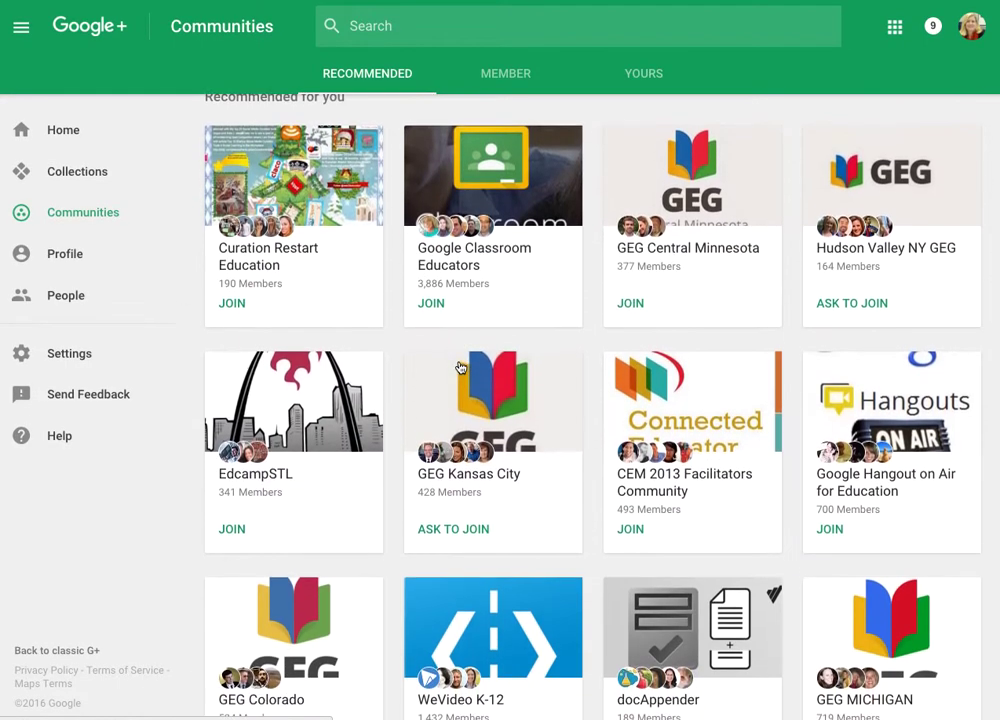
scroll(460, 368, down, 3)
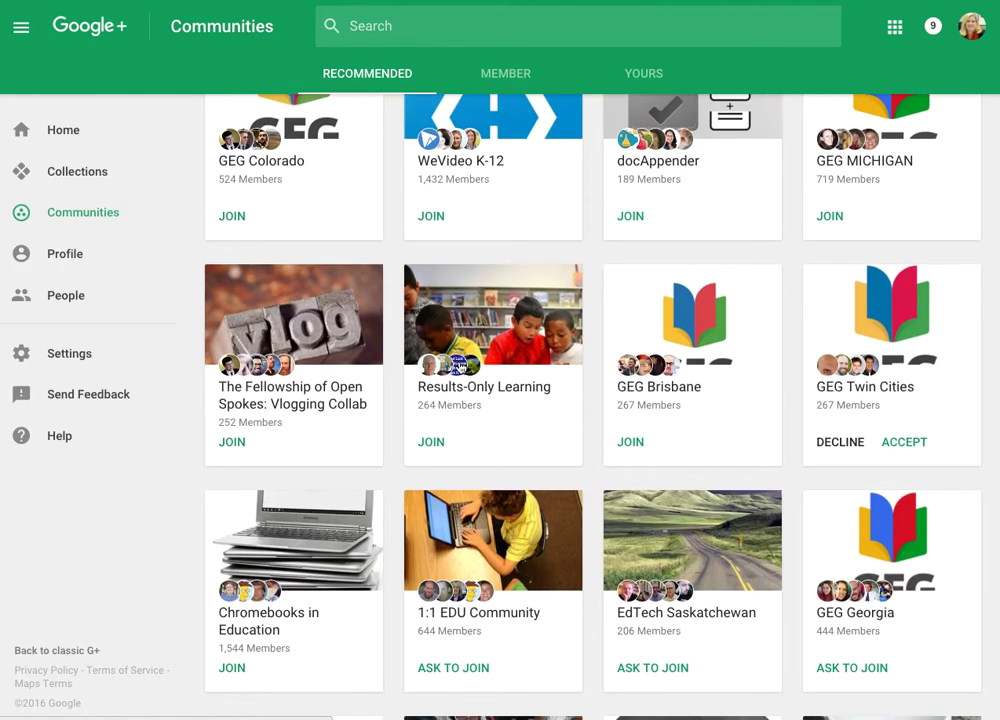
scroll(607, 348, down, 7)
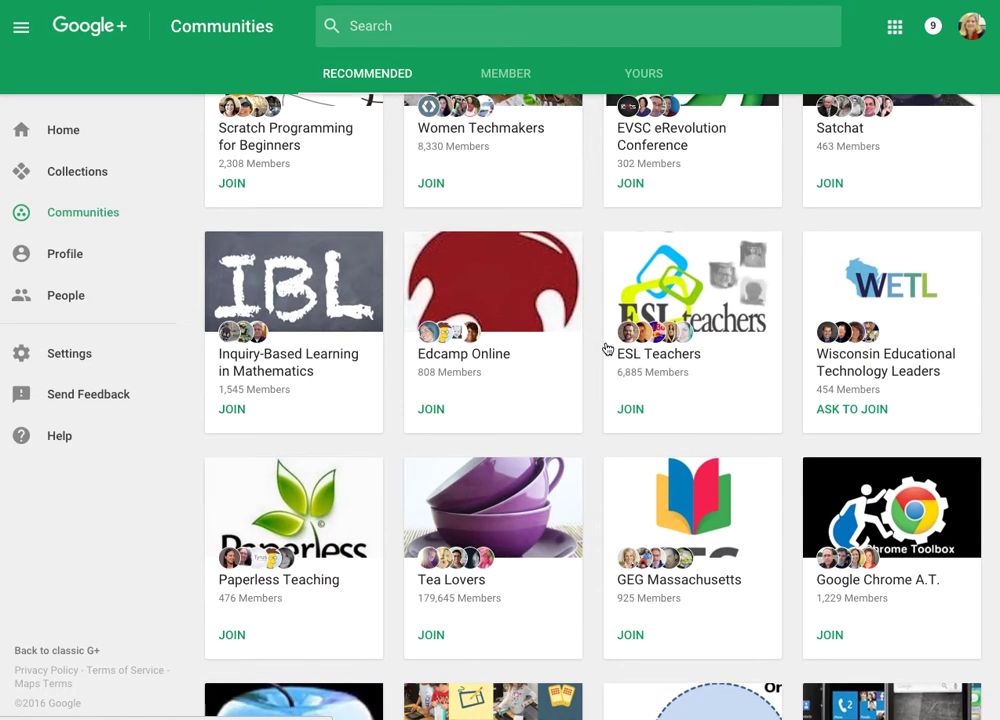
scroll(603, 348, up, 2)
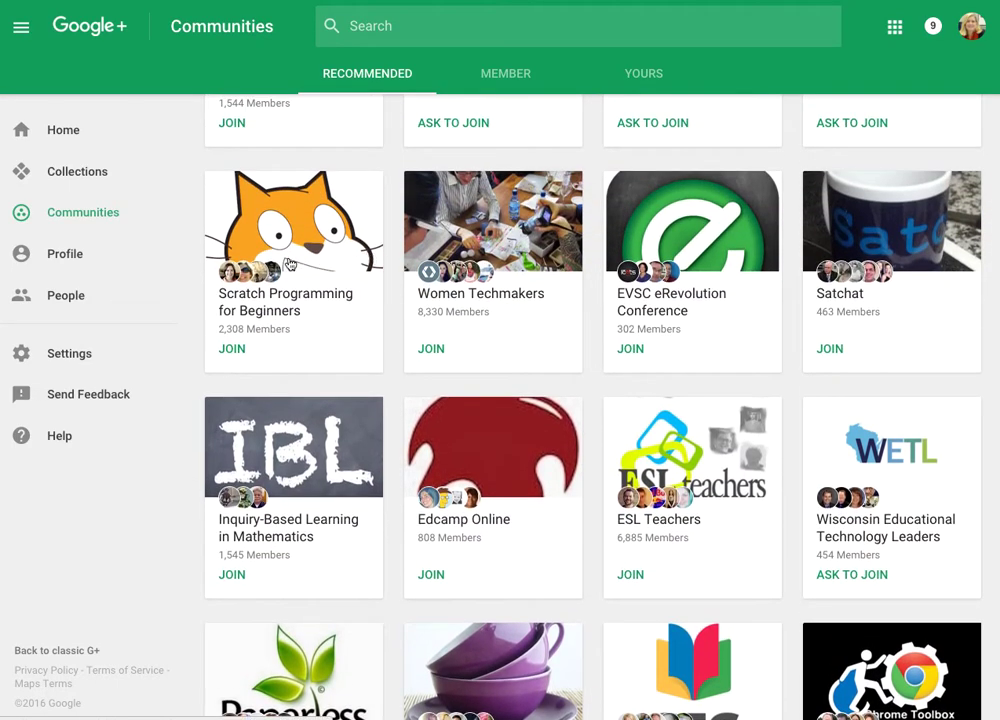
click(236, 355)
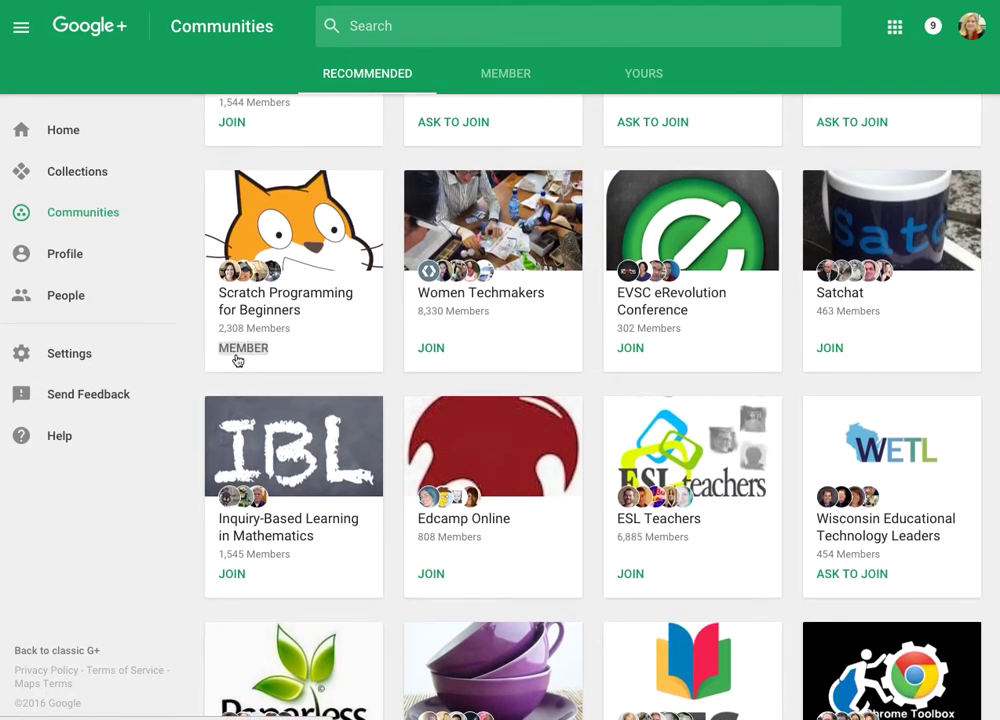
Step: Join the Chromebooks in Education community from the recommended communities
scroll(237, 360, up, 5)
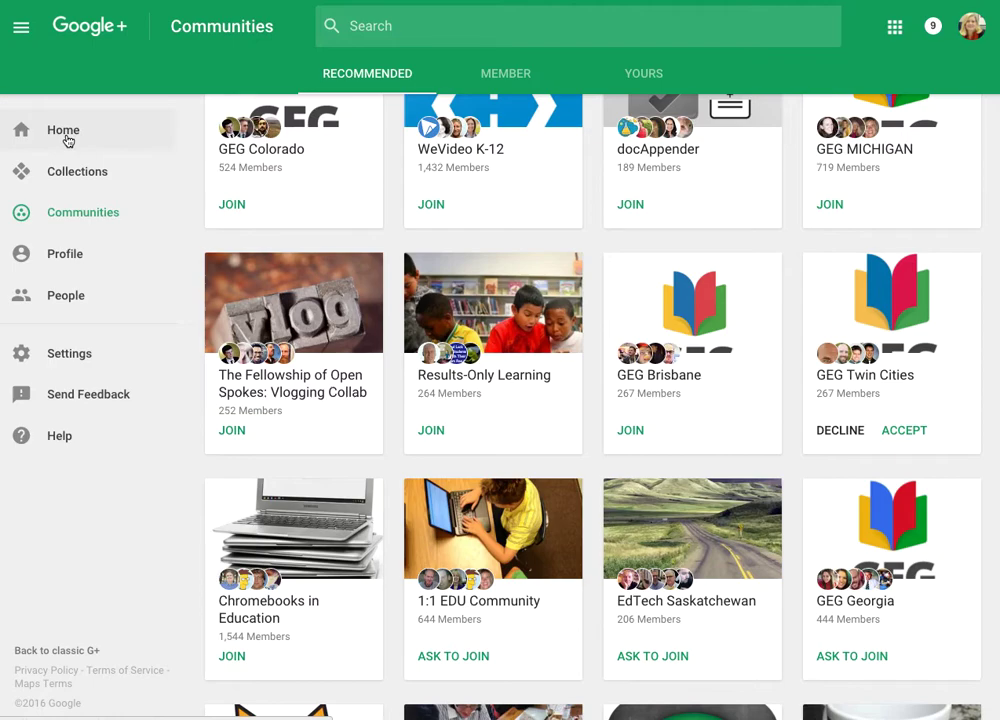
click(245, 655)
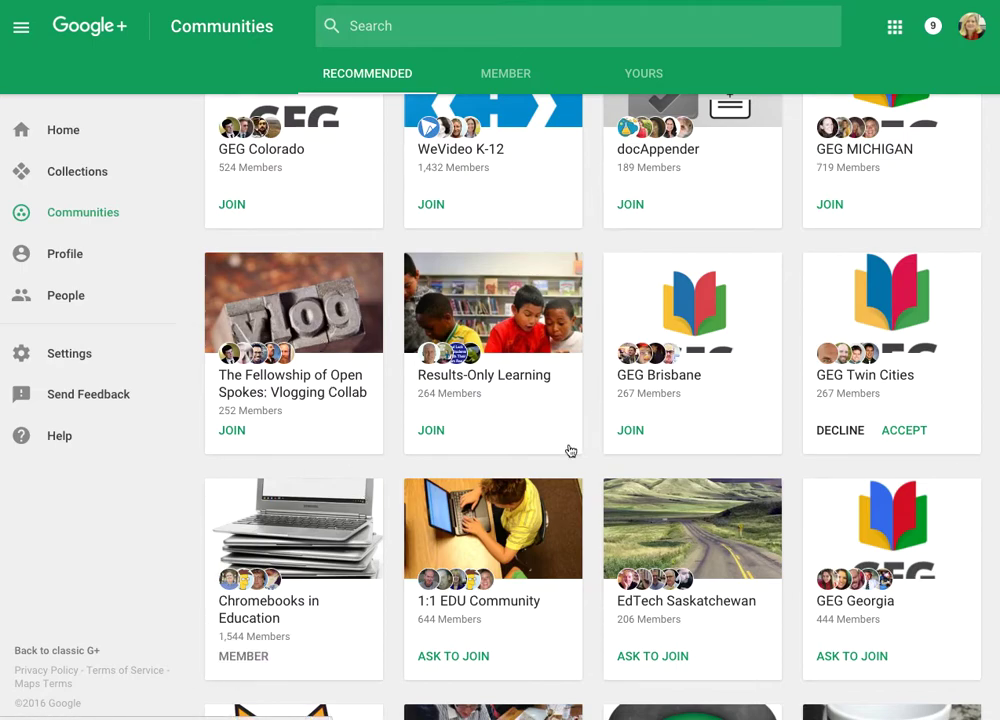
scroll(426, 578, down, 6)
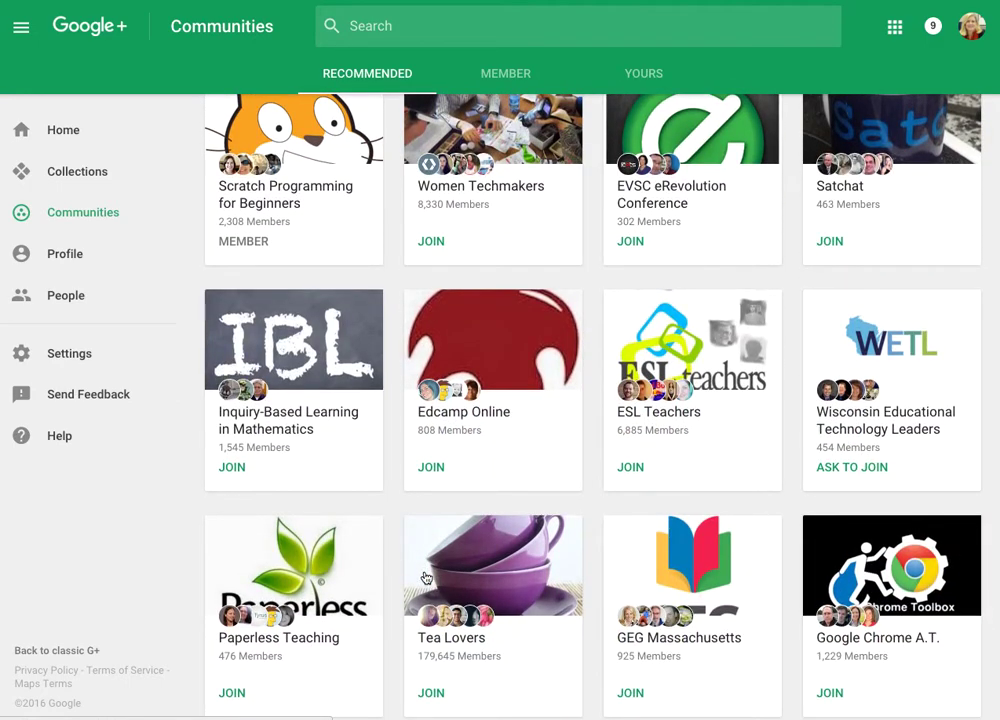
Step: Start a new community from your own communities and name it "Coding and Innovation"
scroll(500, 445, up, 10)
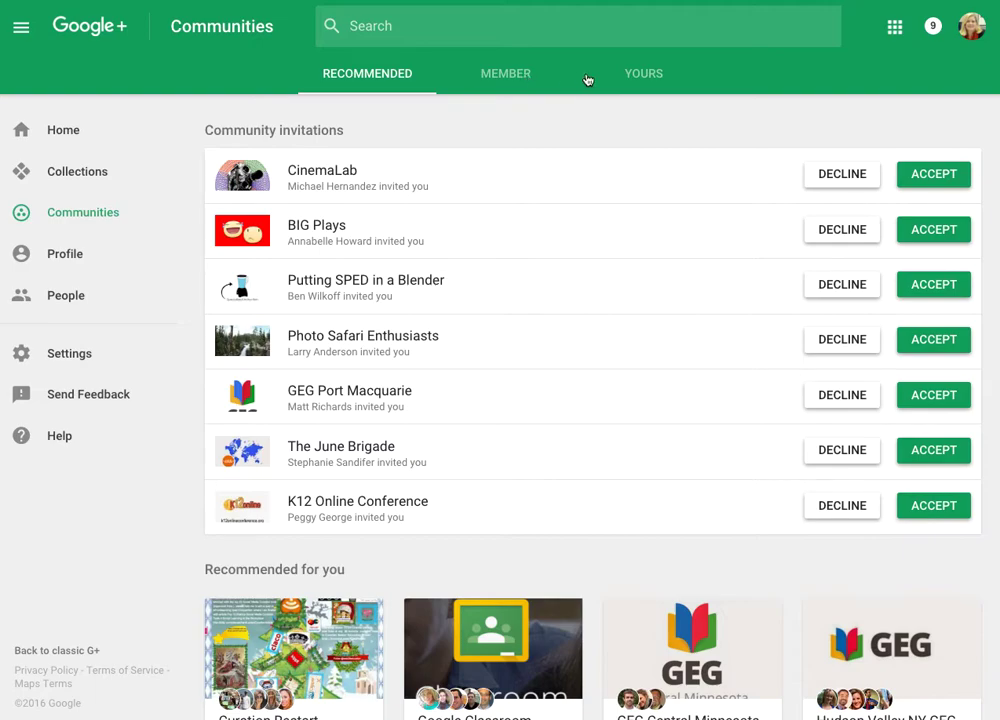
click(662, 78)
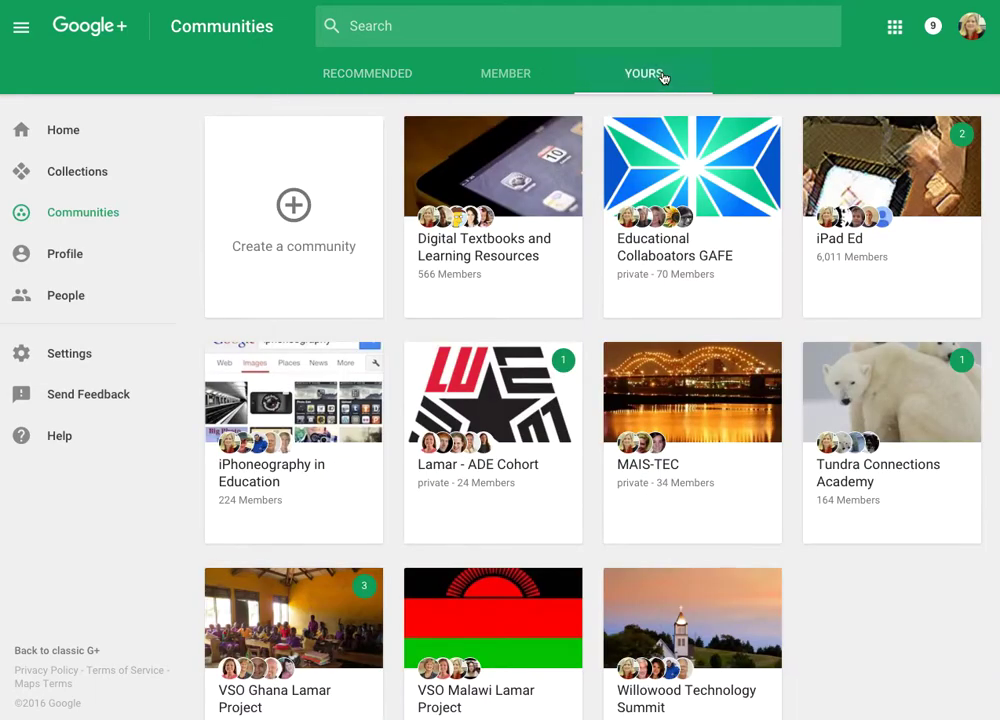
click(296, 211)
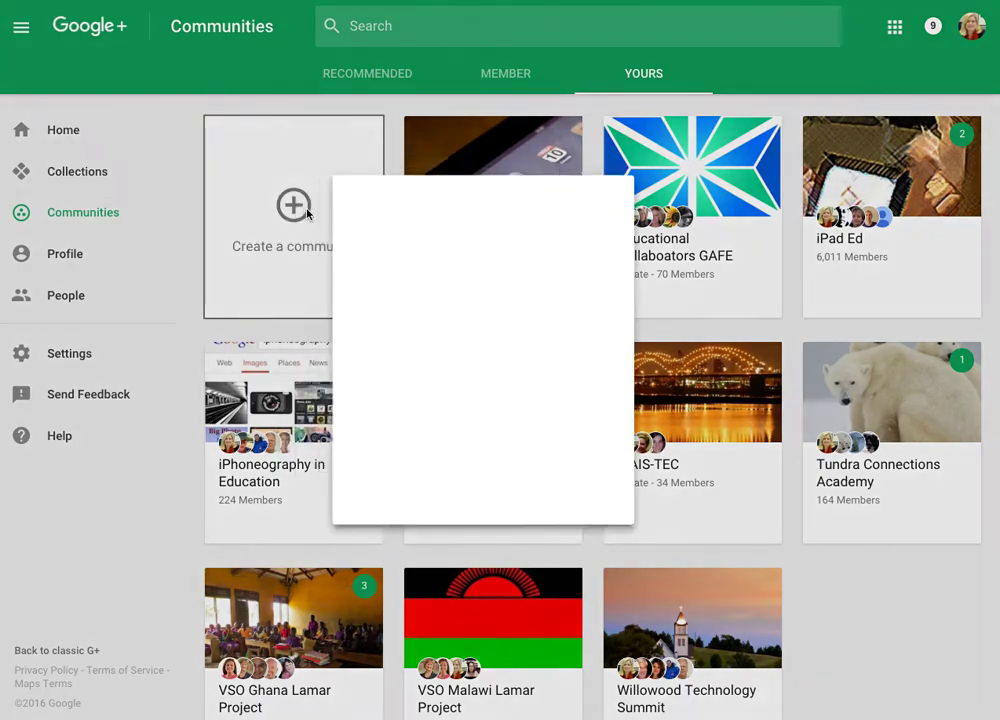
click(443, 276)
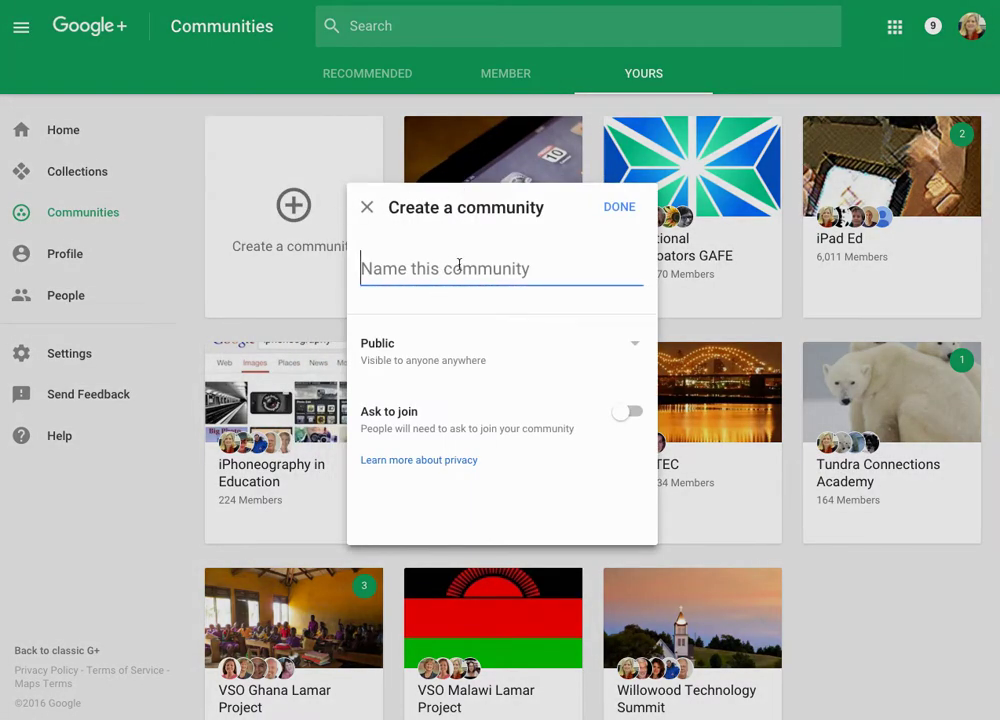
text(Co)
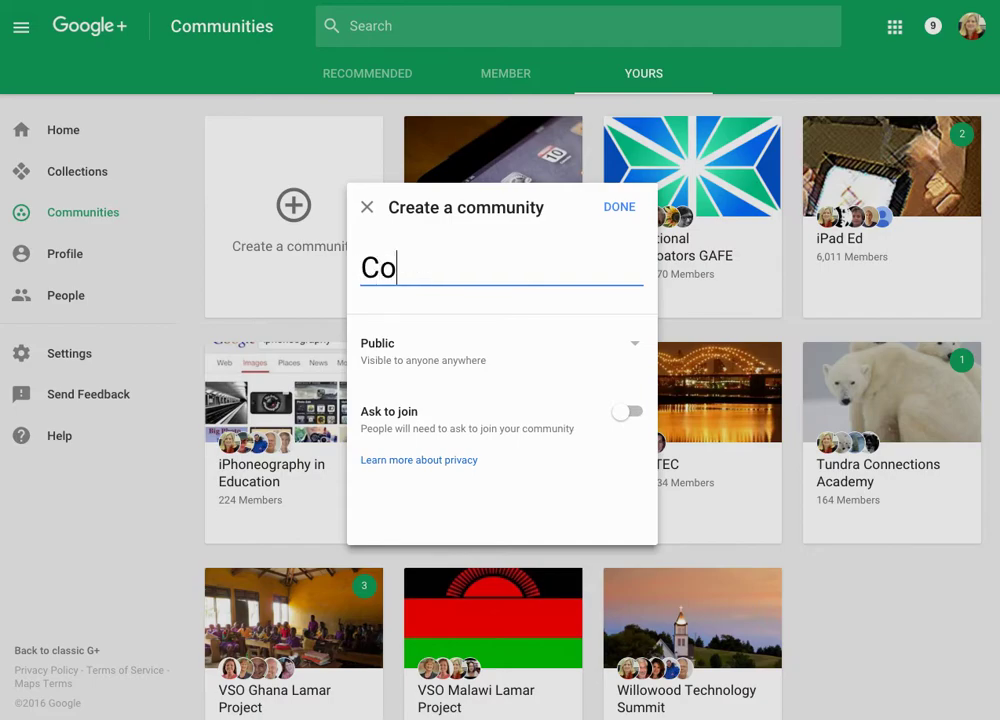
text(ding and Innovation)
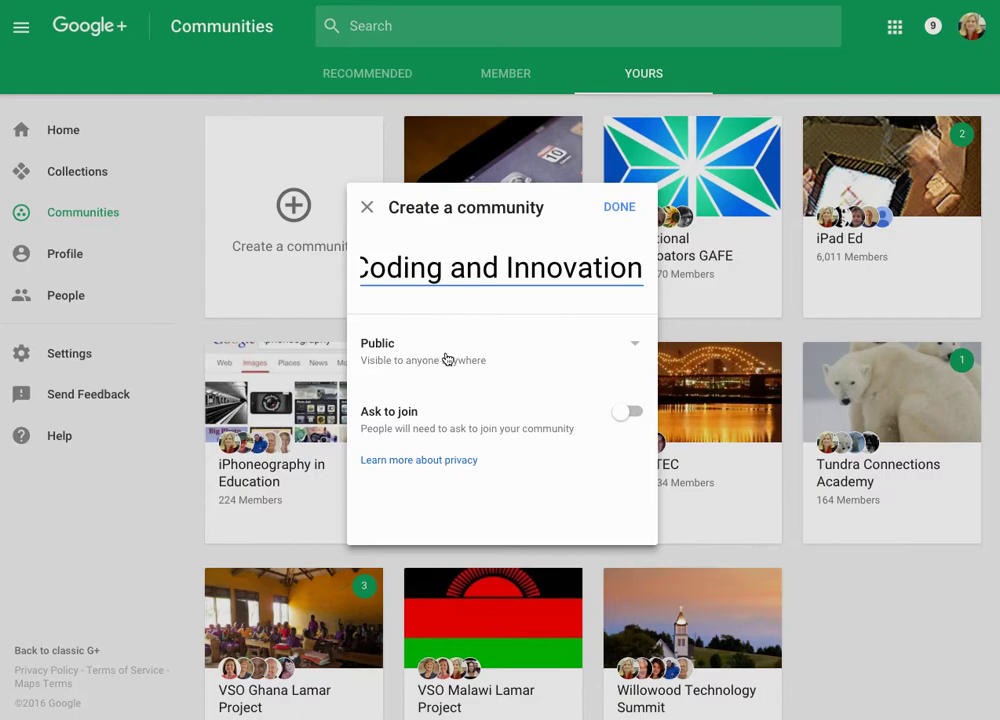
Step: Turn on Ask to join, keep the community's visibility Public, and finish creating the community
click(634, 413)
click(630, 414)
click(634, 412)
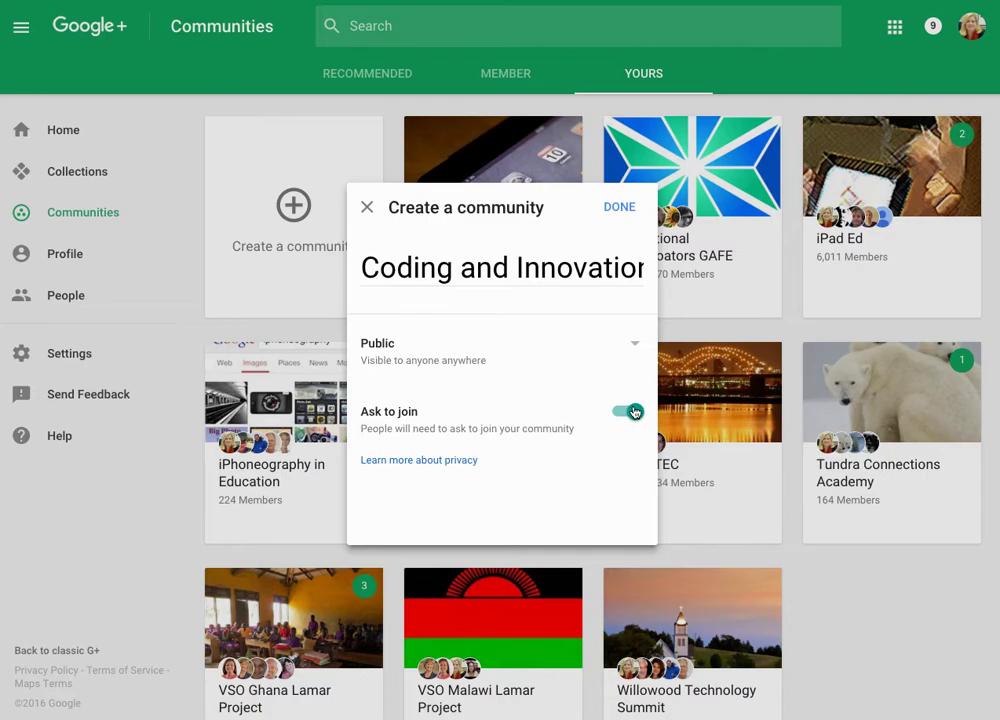
click(625, 344)
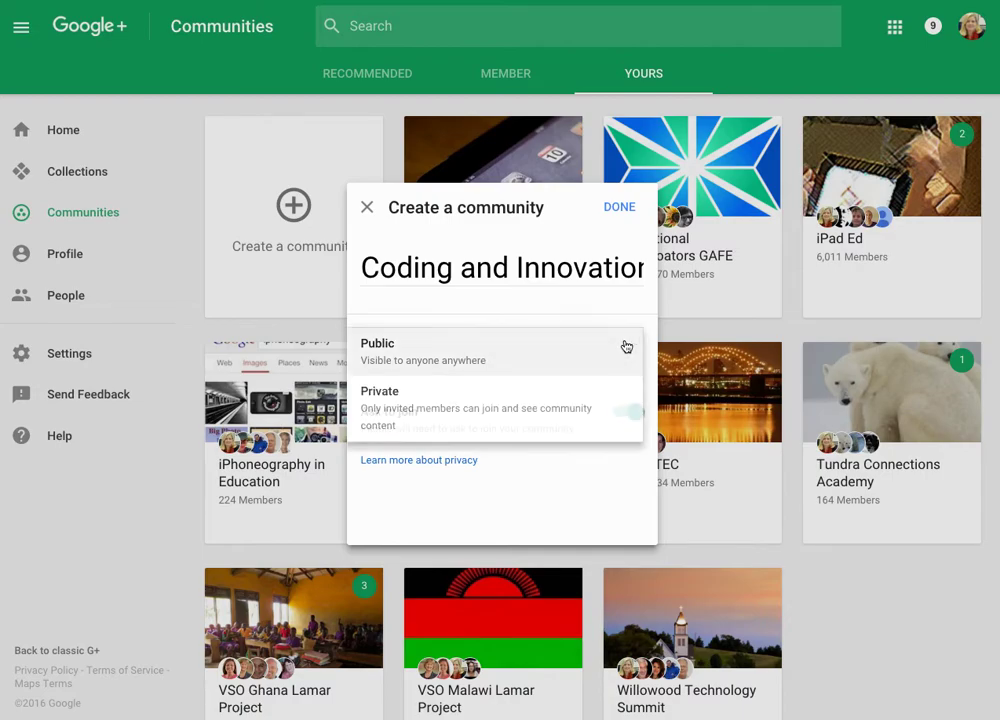
click(534, 530)
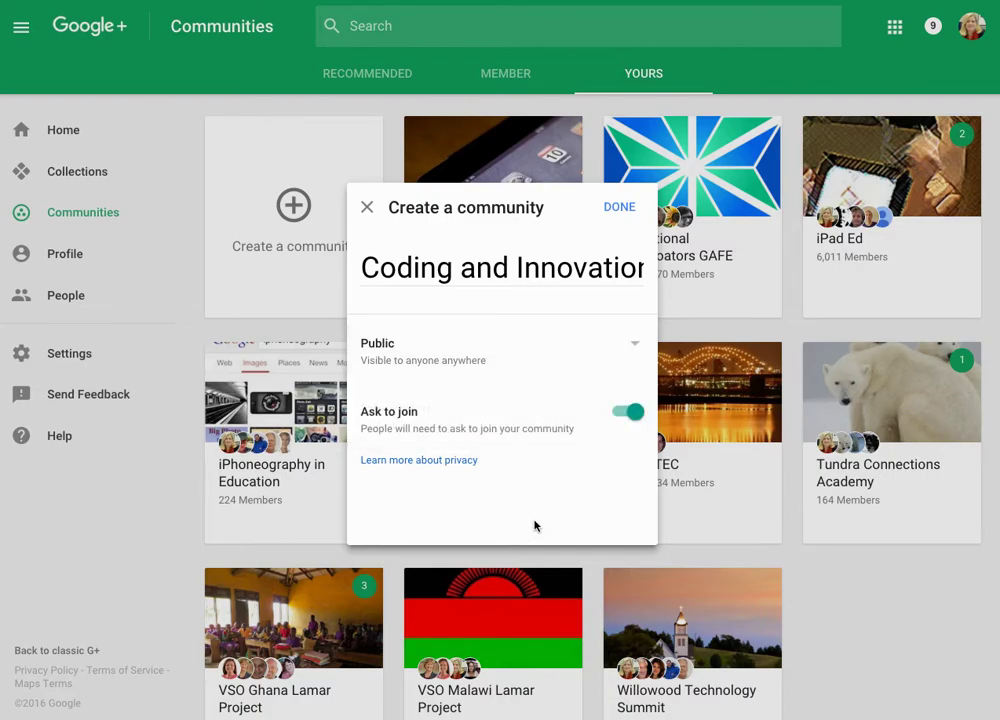
click(613, 208)
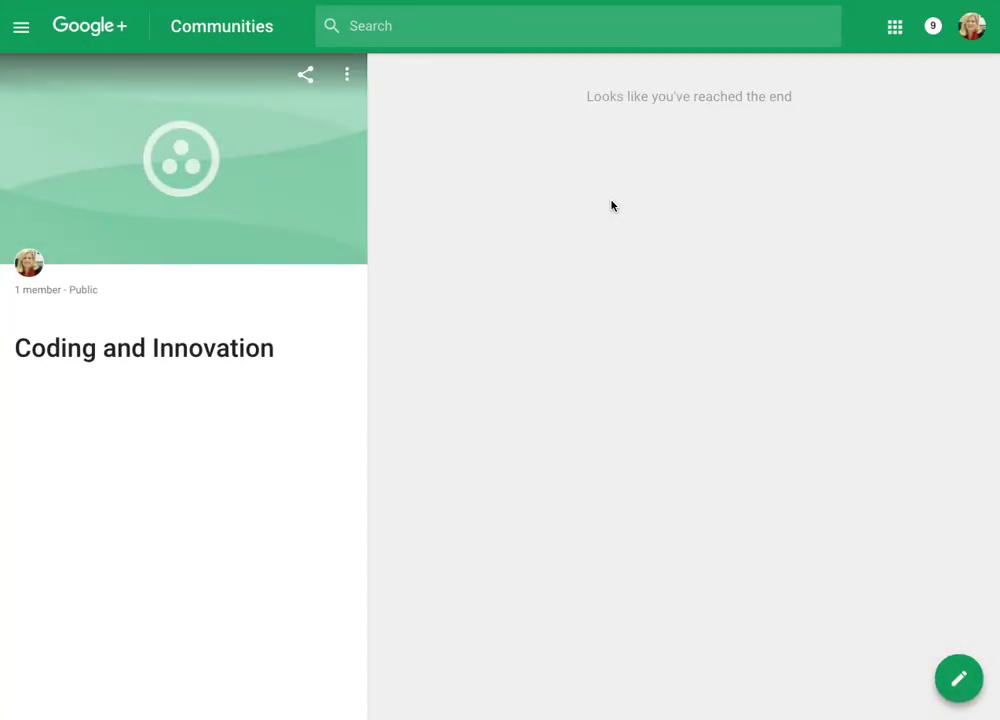
Step: Open the Coding and Innovation community's editing options and close them without changing anything
click(347, 75)
click(368, 163)
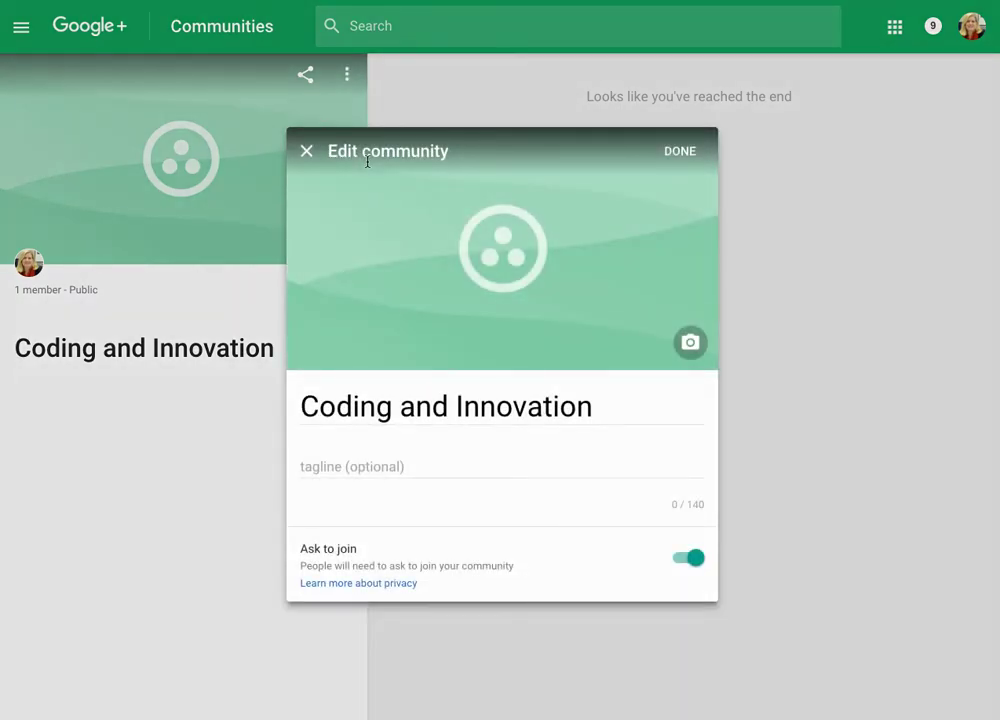
click(686, 151)
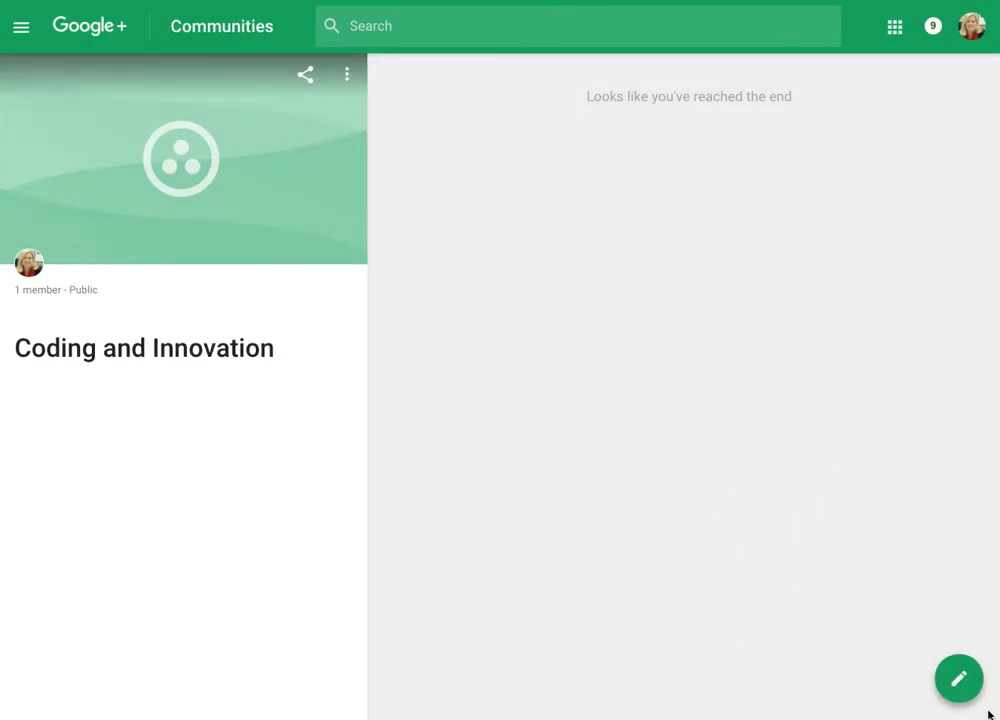
Step: Post in the community: "Coding, robotics and innovation are all great educational topics. What are you doing in your school related to these topics?"
click(955, 682)
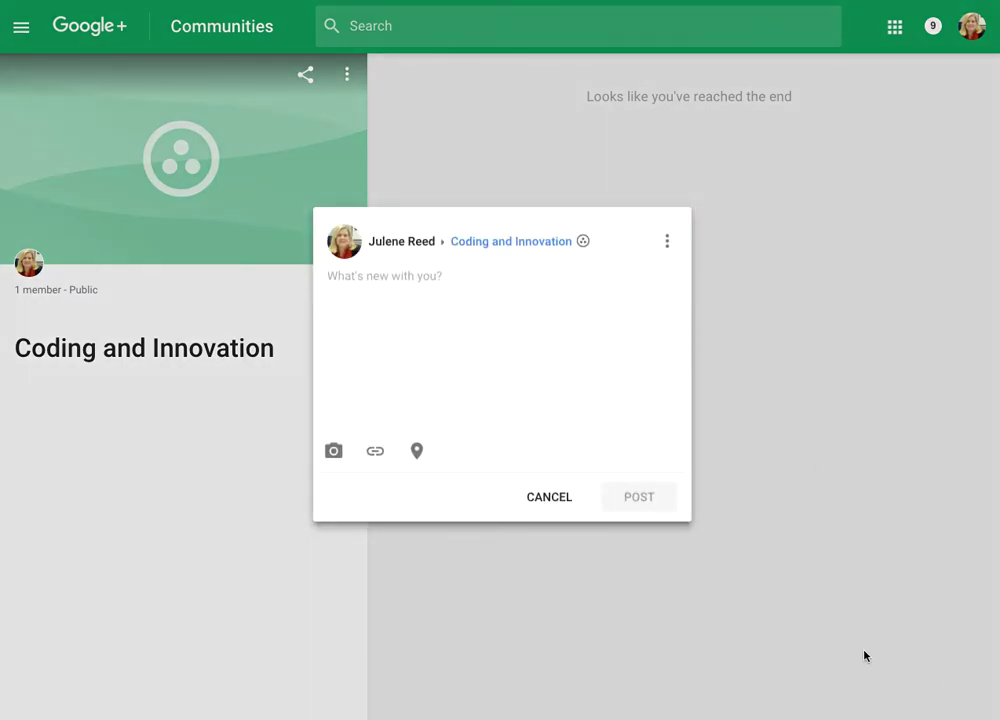
text(C)
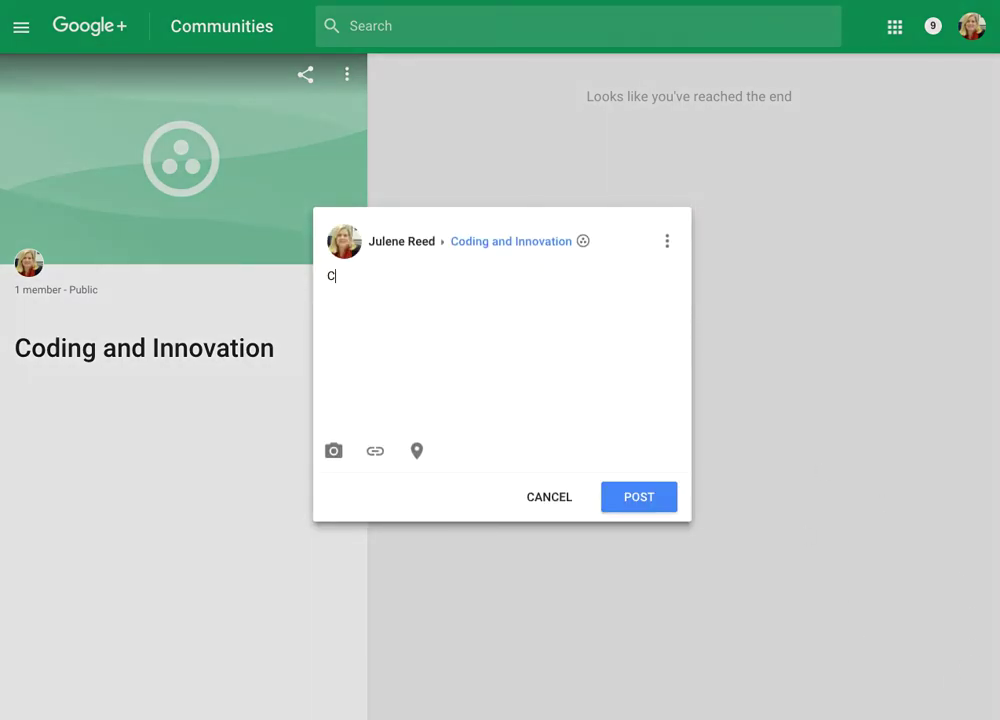
text(oding, robotic)
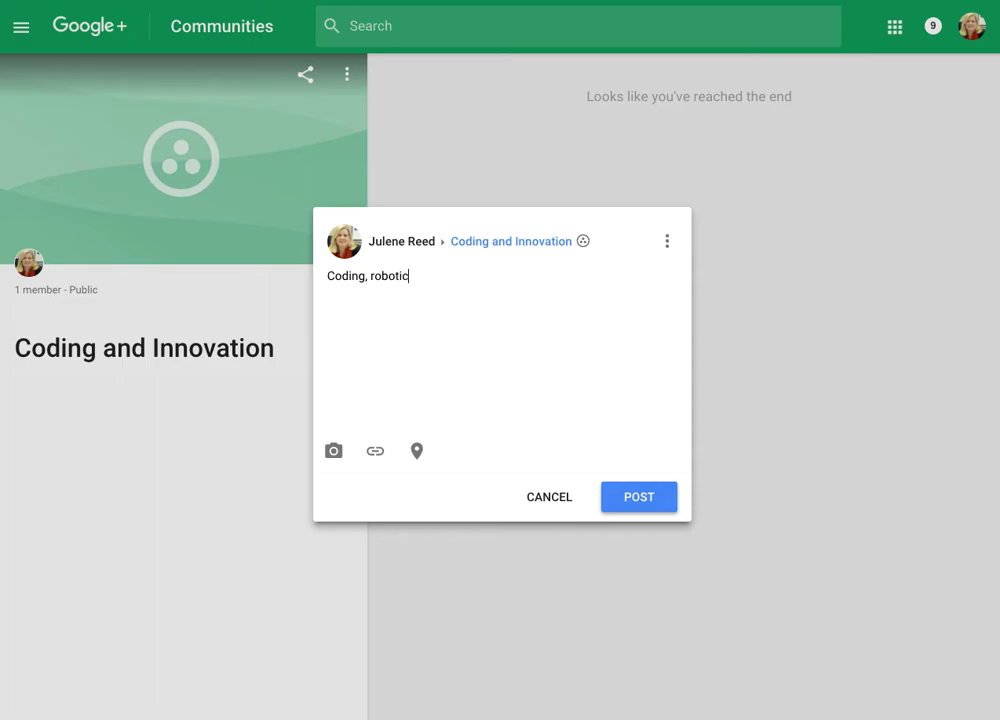
text(s and innovation a)
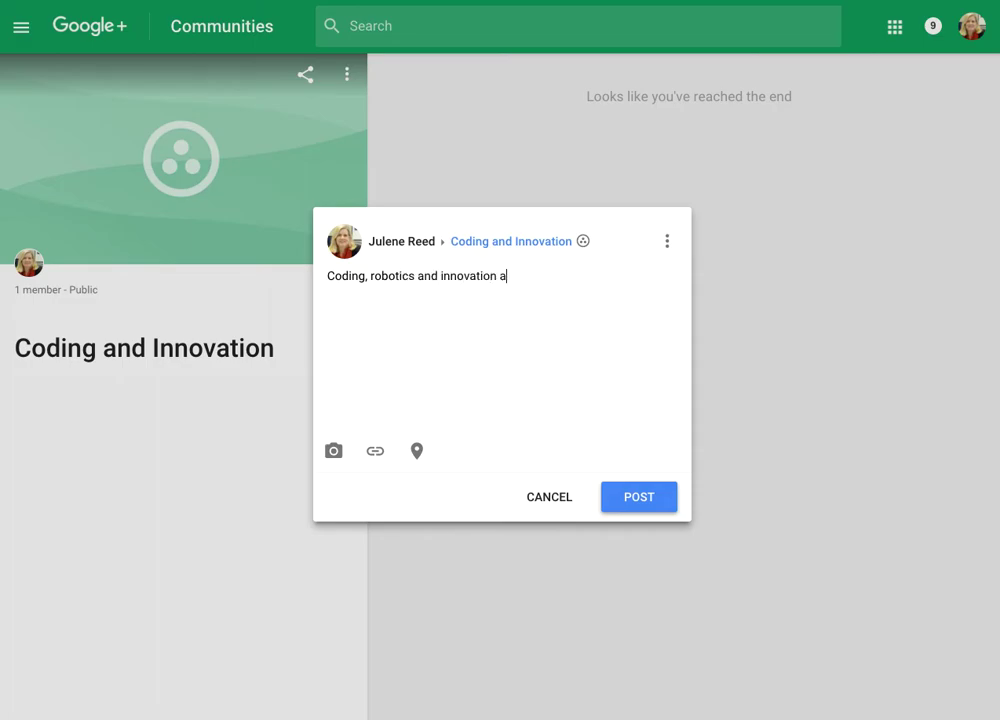
text(re all great educational topic)
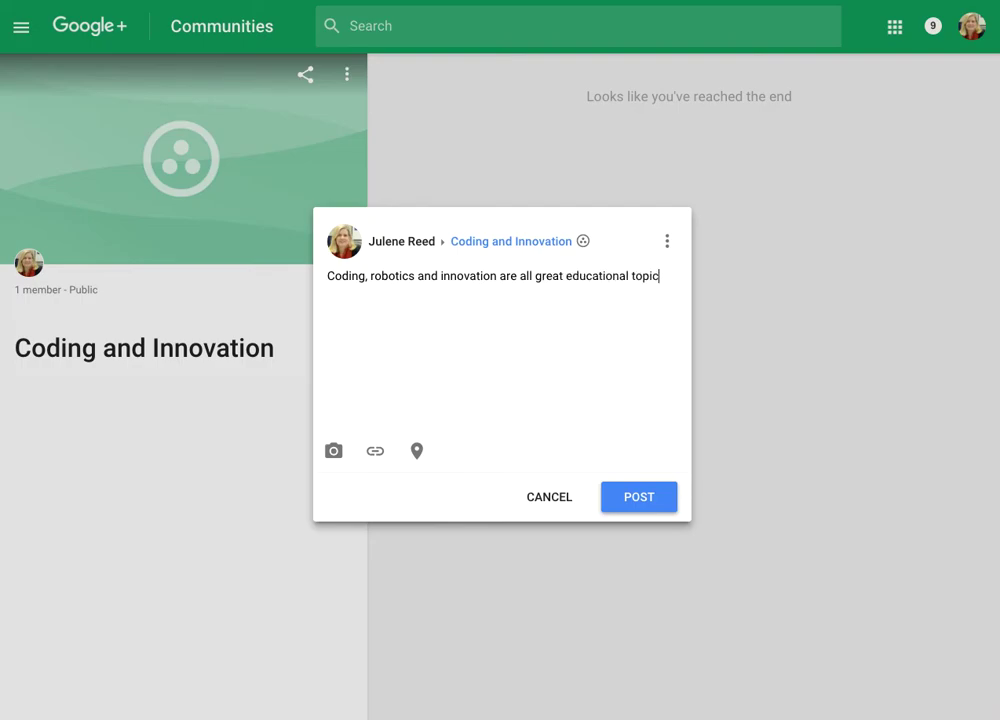
text(s. What are you doing)
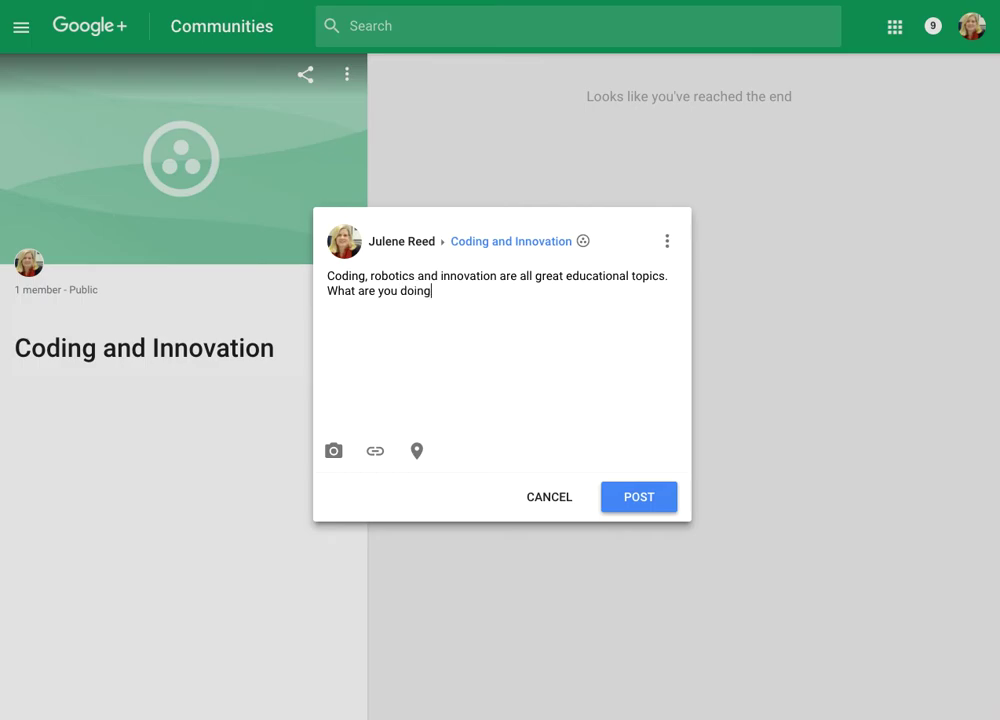
text( in your school relate)
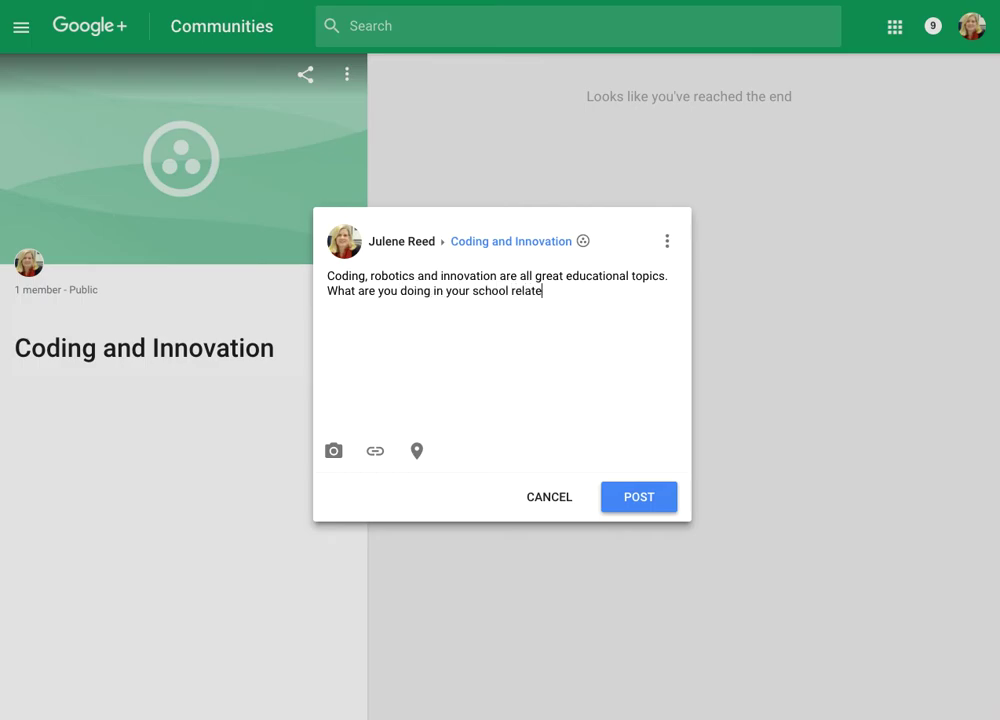
text(d to these topics)
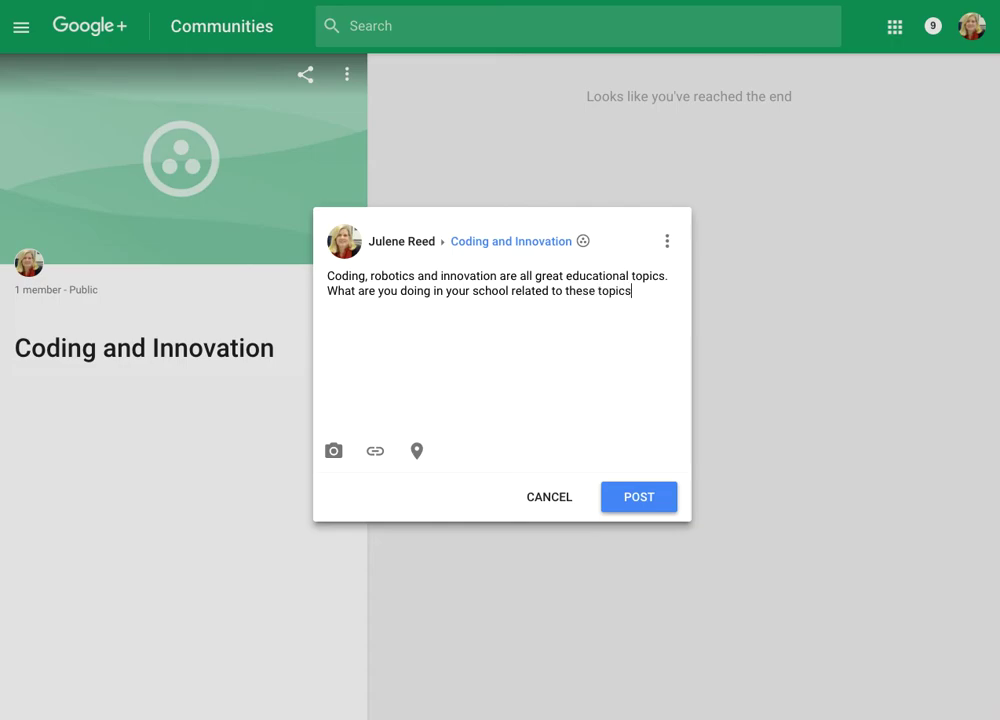
text(?)
click(672, 499)
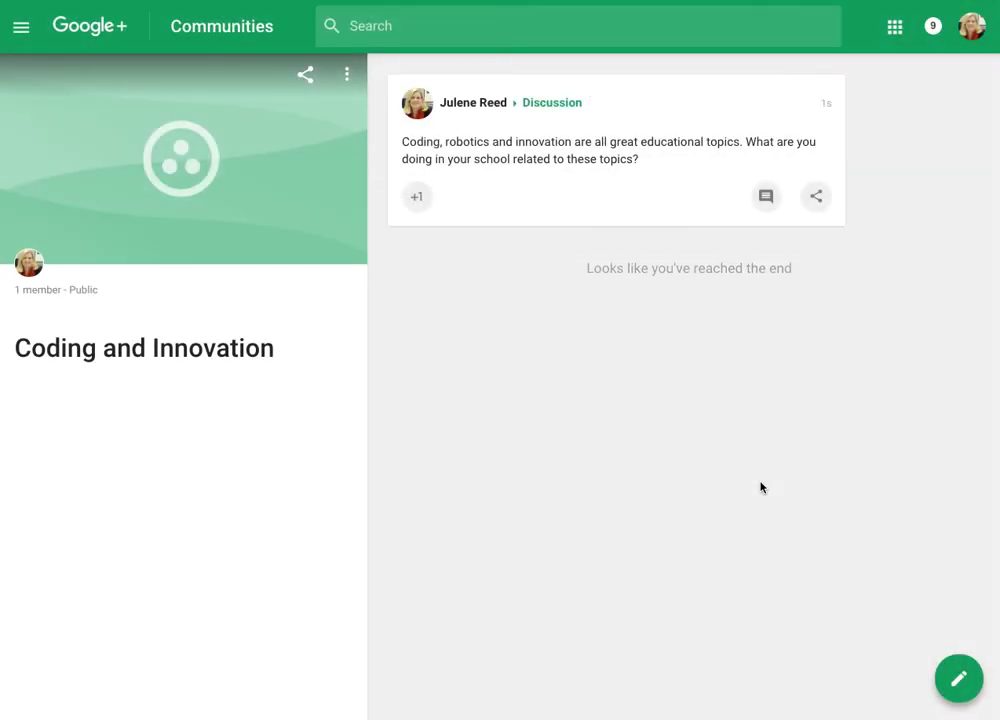
Step: Give the new community post a +1 and return to the home feed
click(417, 196)
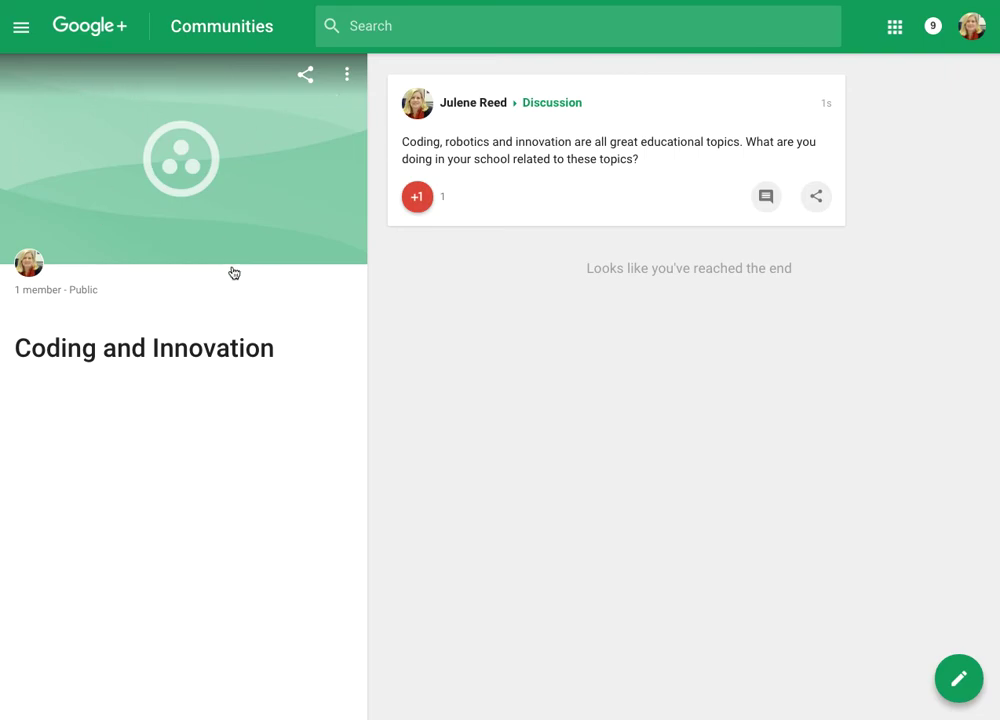
click(76, 27)
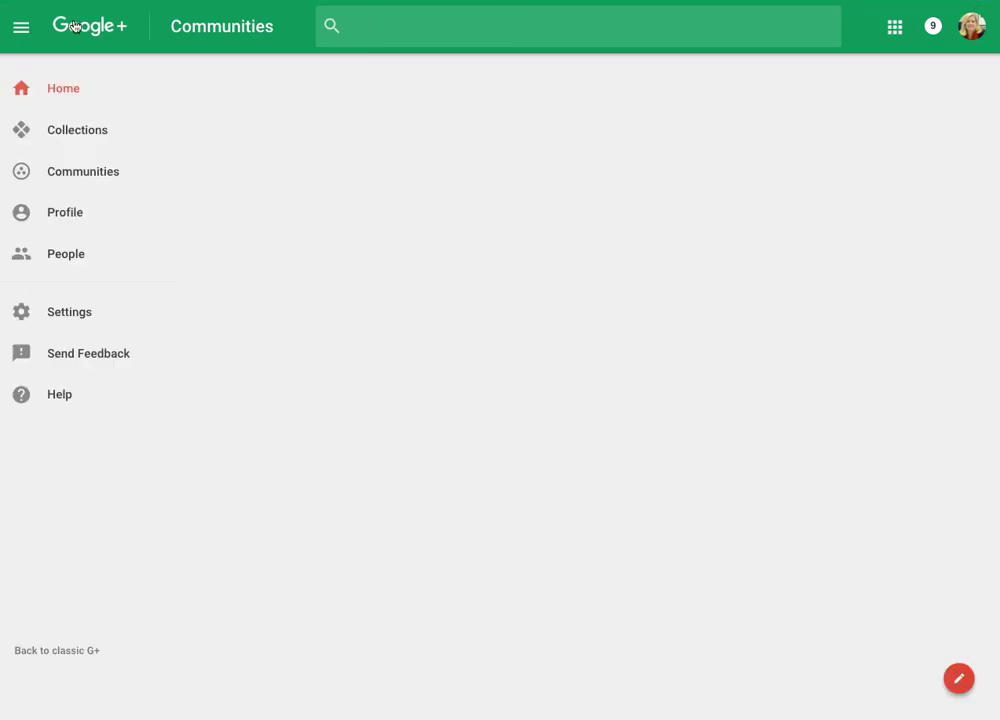